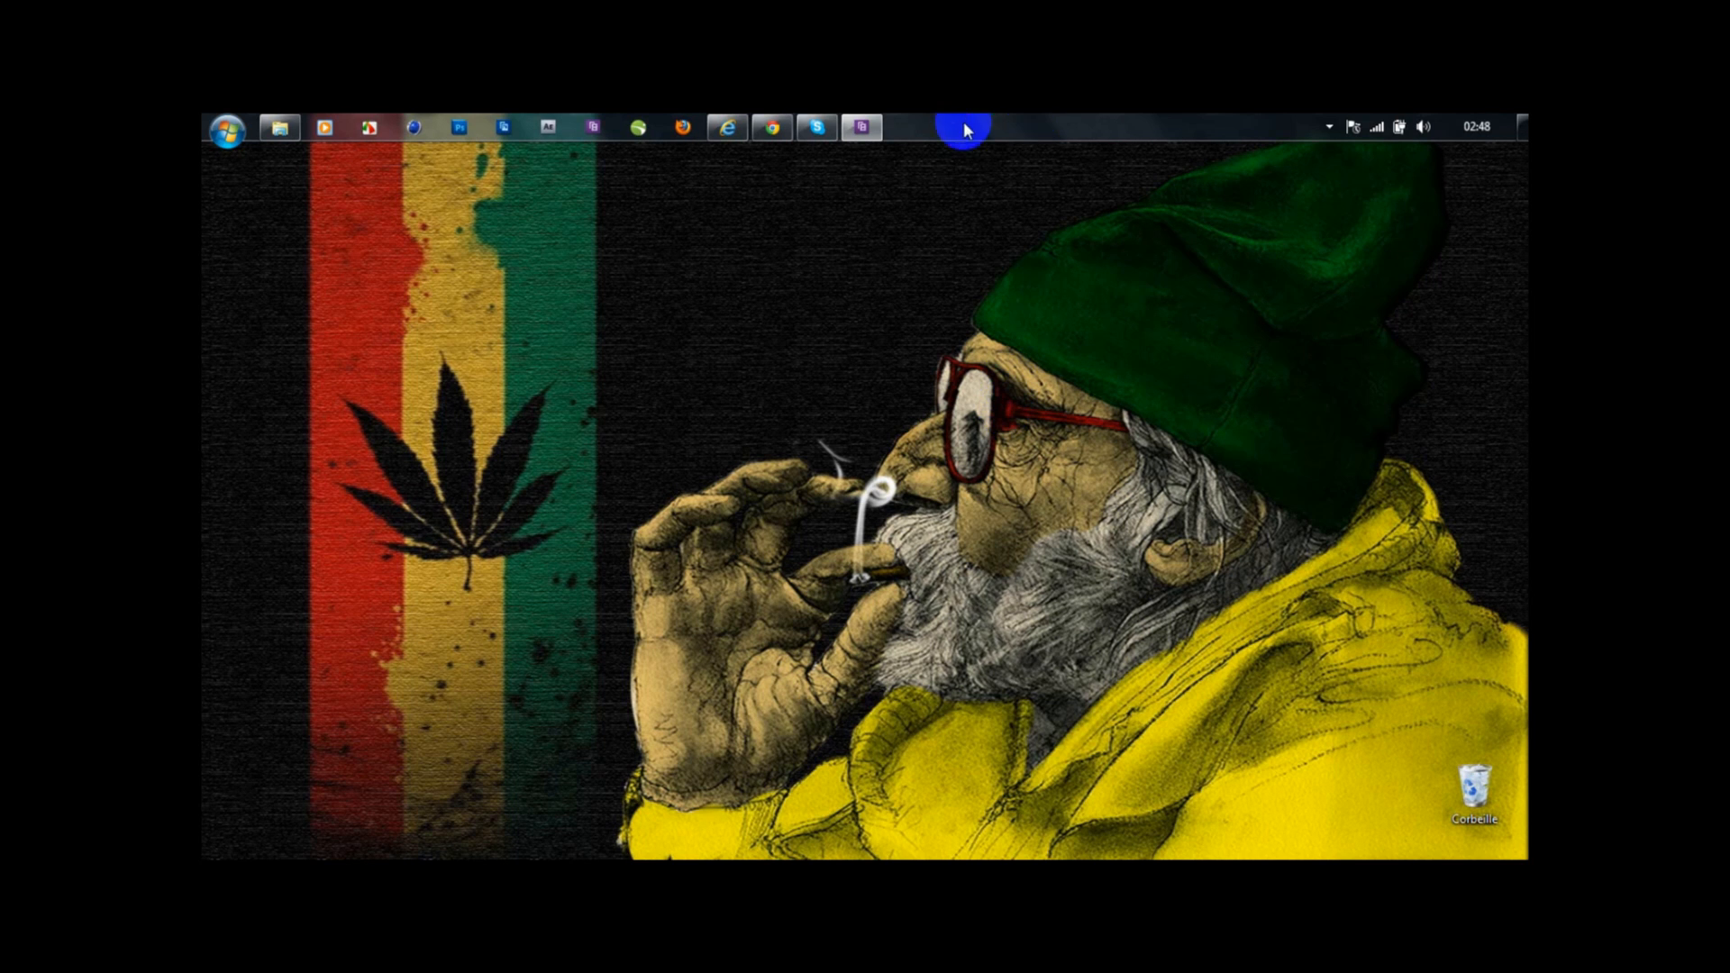
- Switch to Premiere Elements and import the campagne video from the Mes vidéos folder into the project
left_click(865, 125)
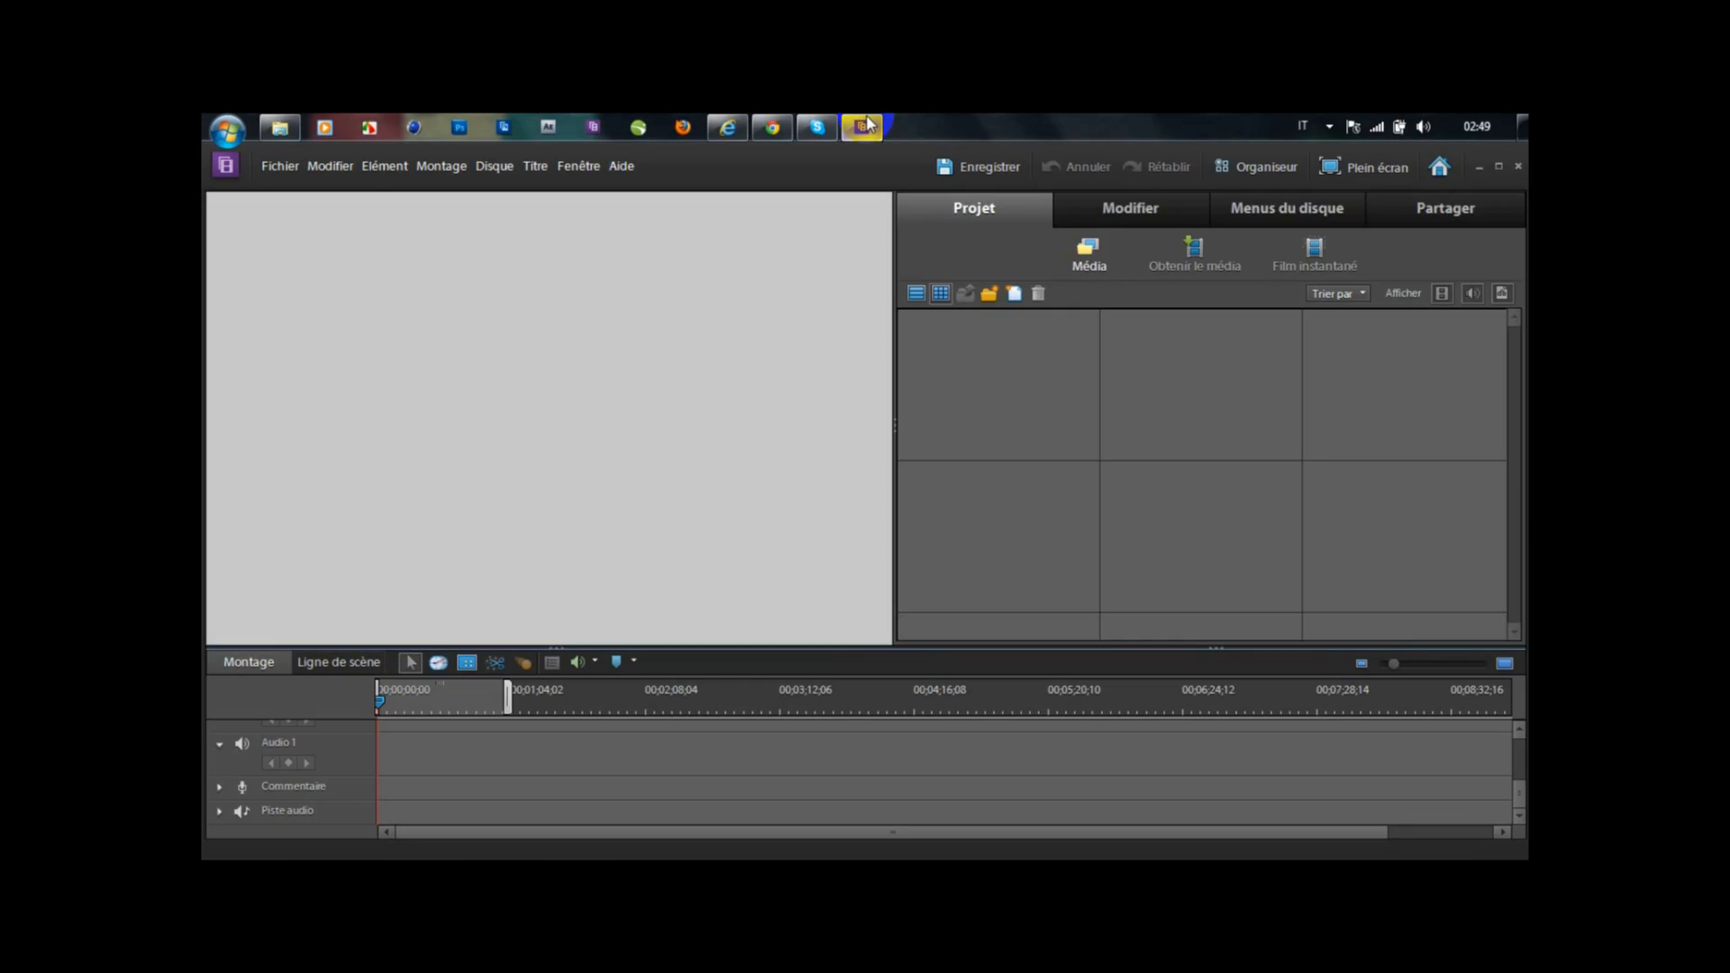
left_click(1001, 398)
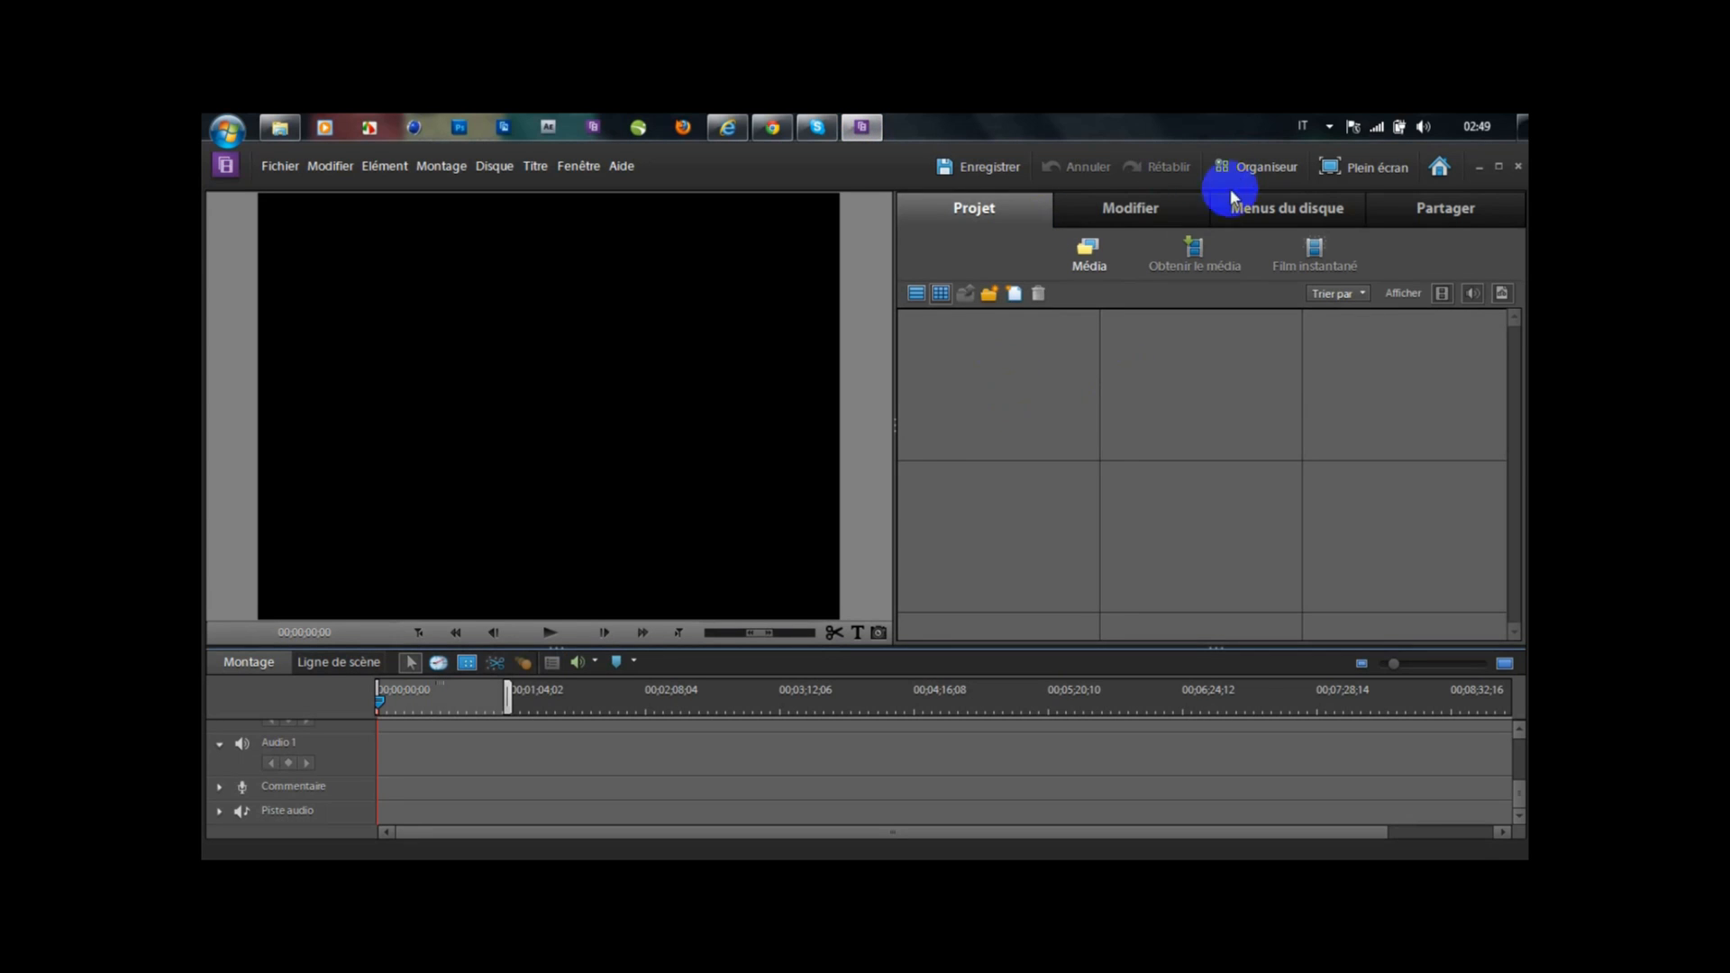
left_click(1205, 269)
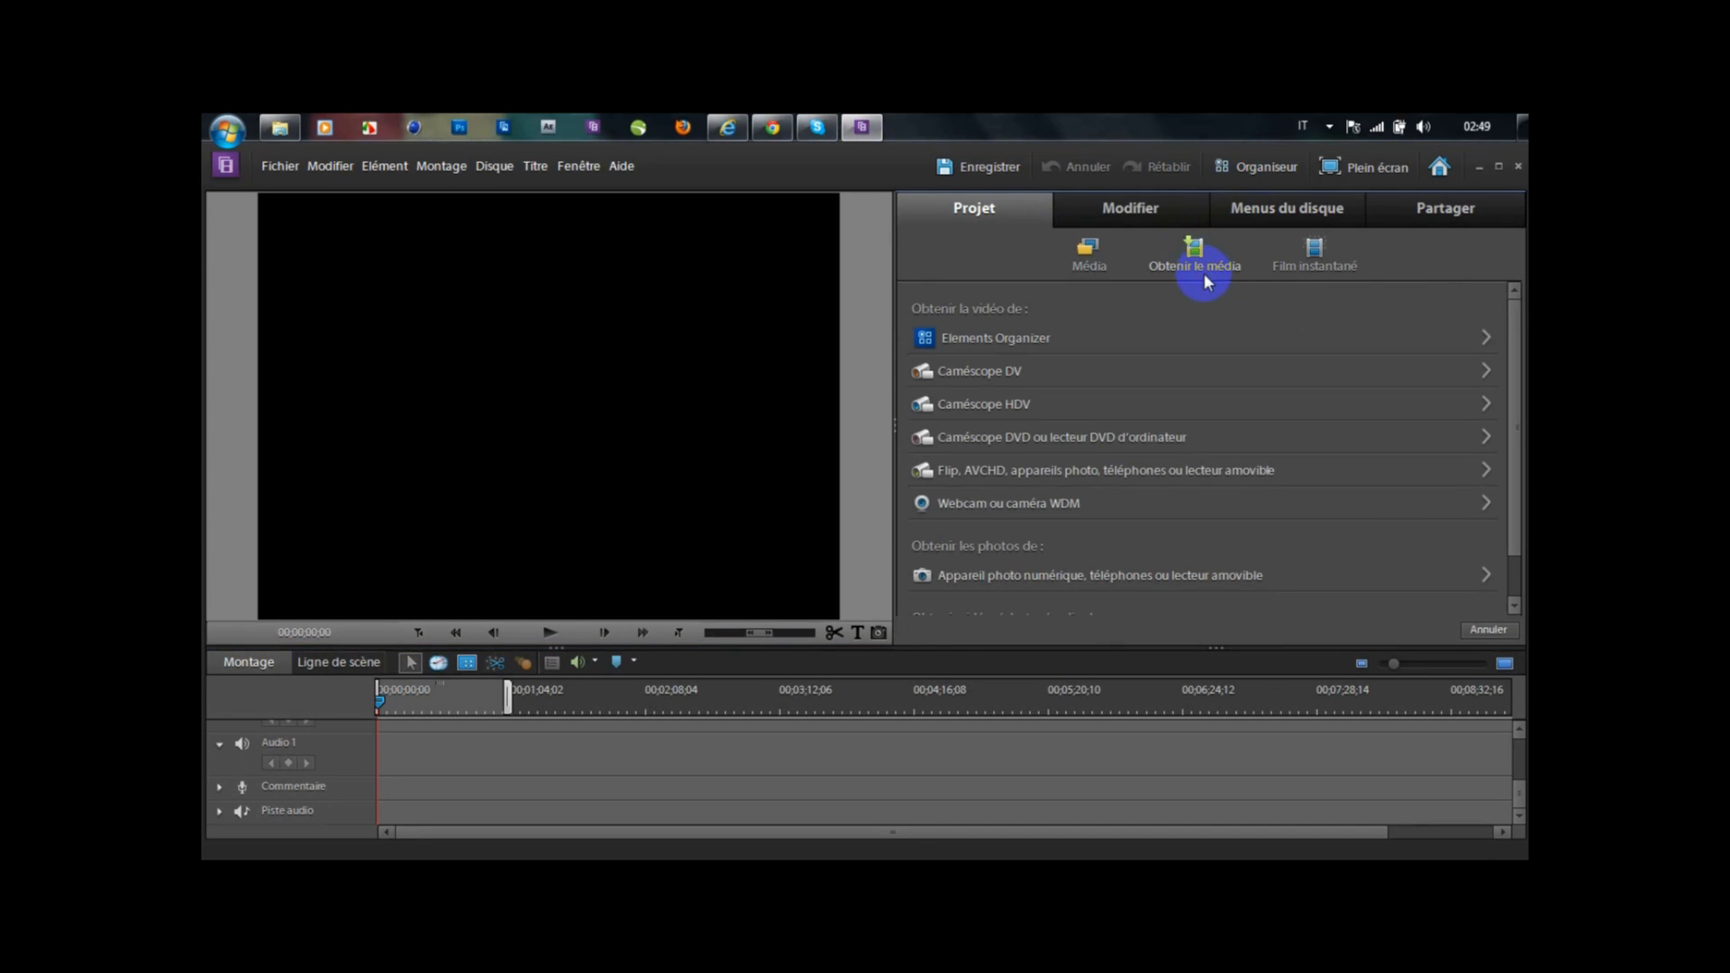
left_click(1511, 584)
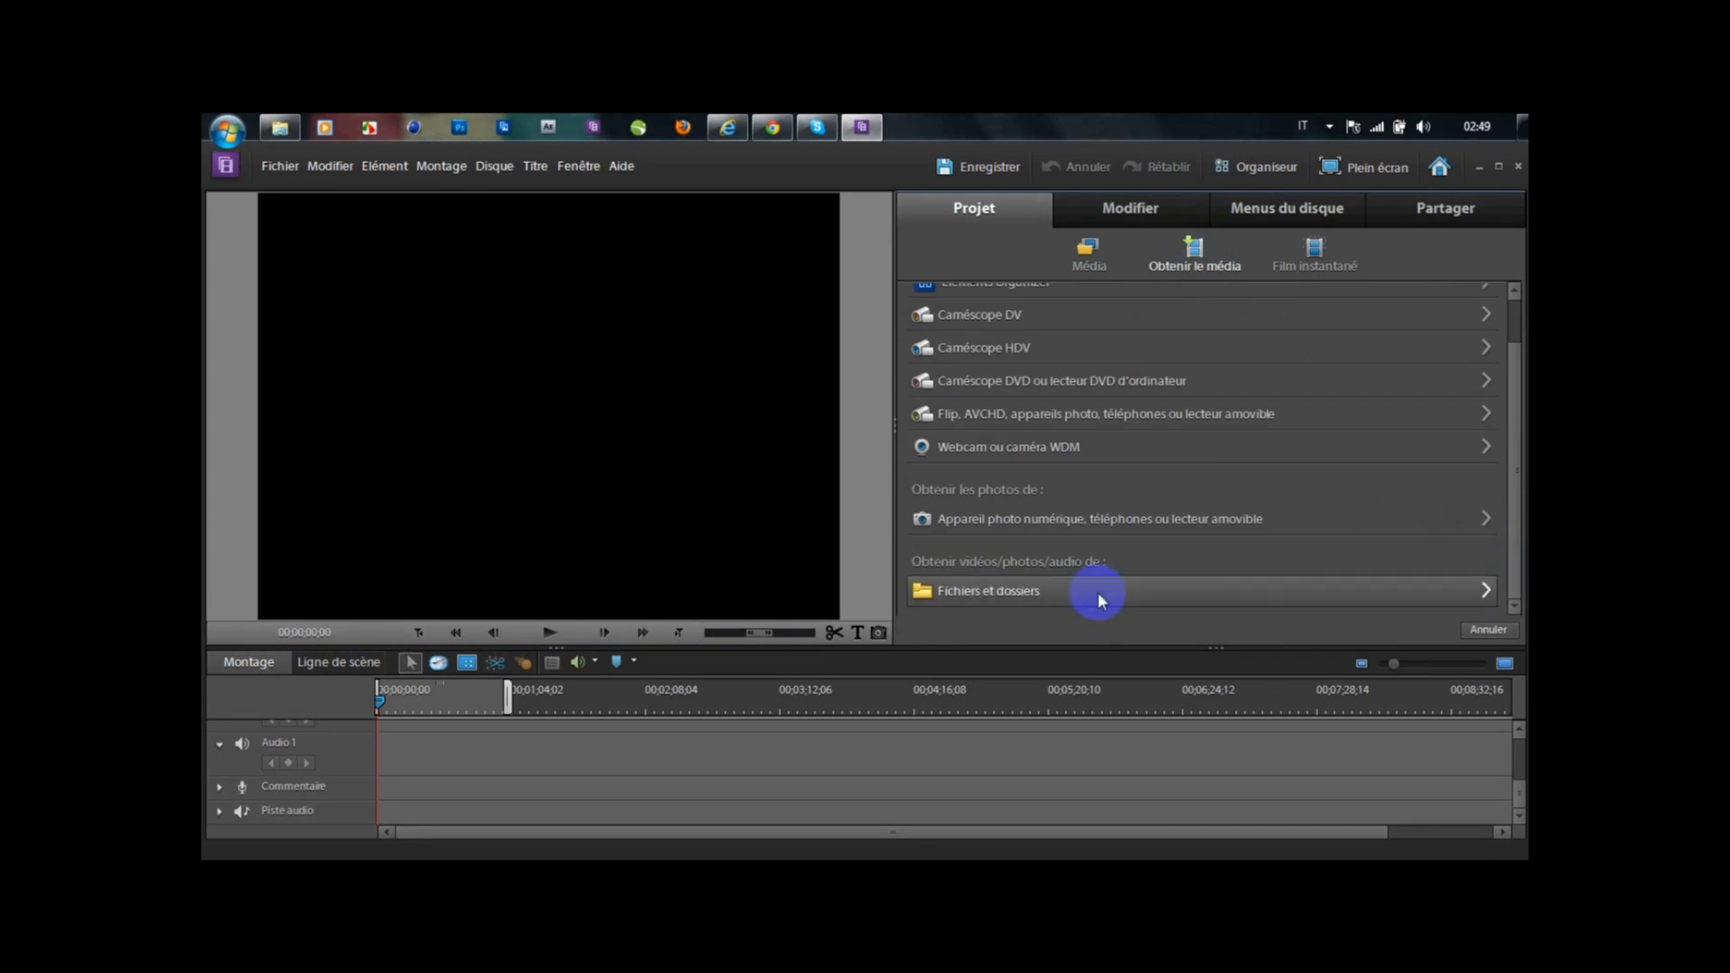
left_click(1036, 592)
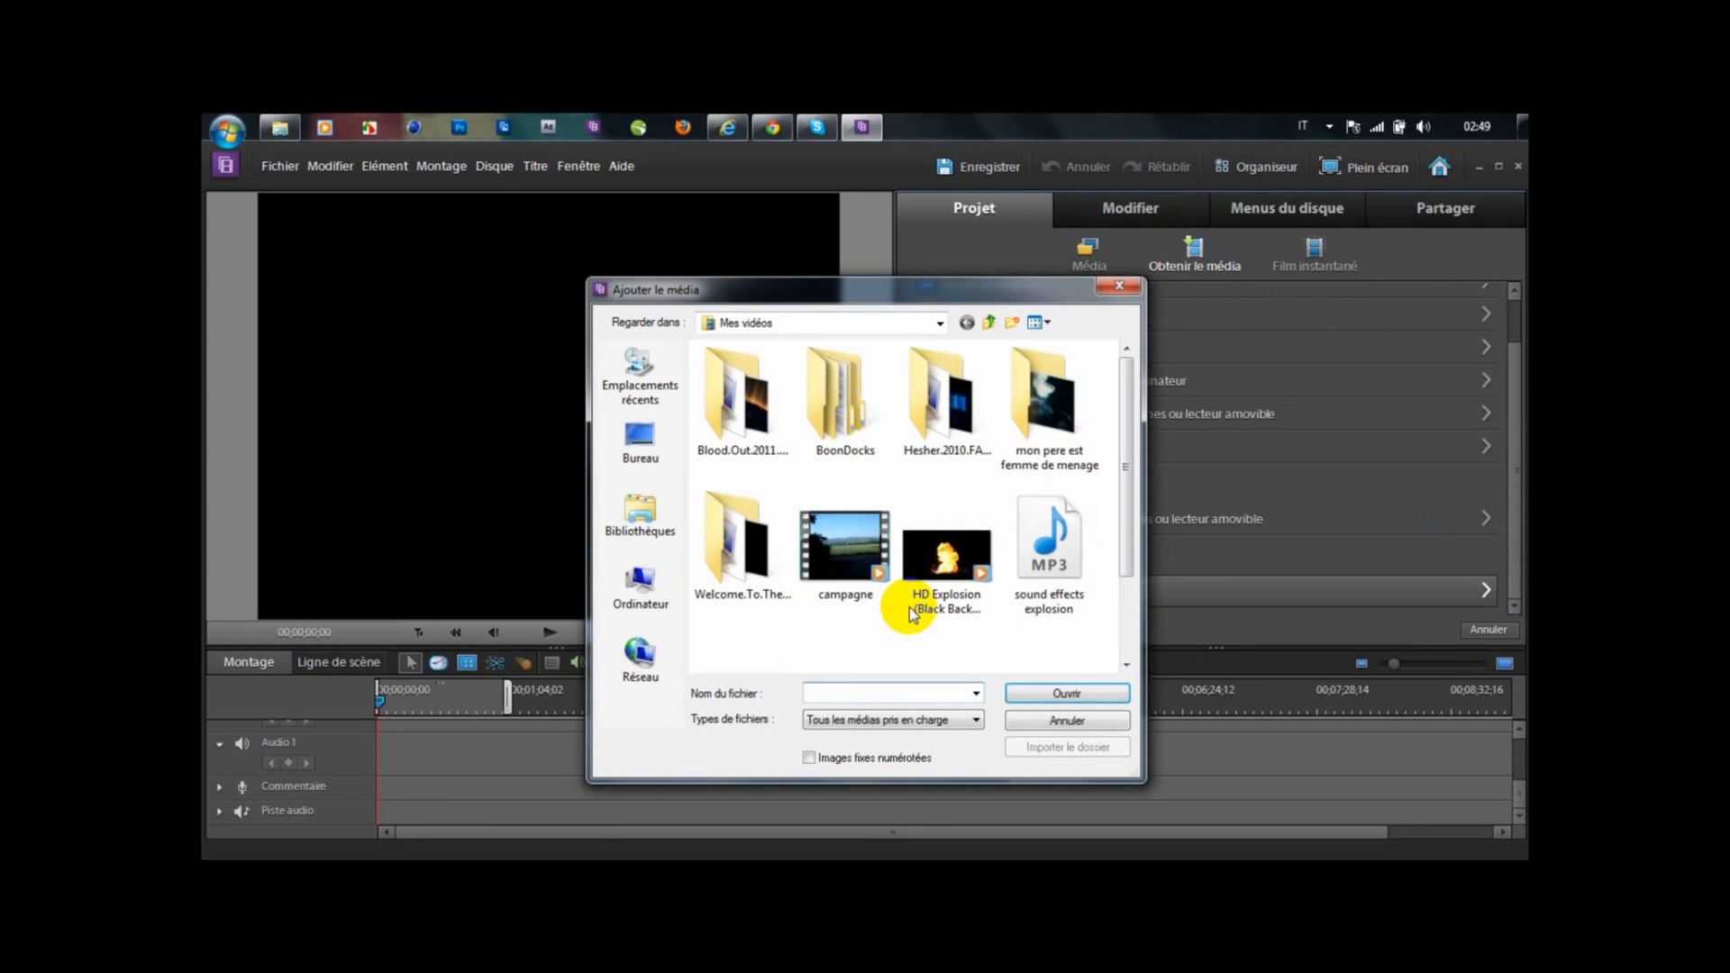
left_click(845, 583)
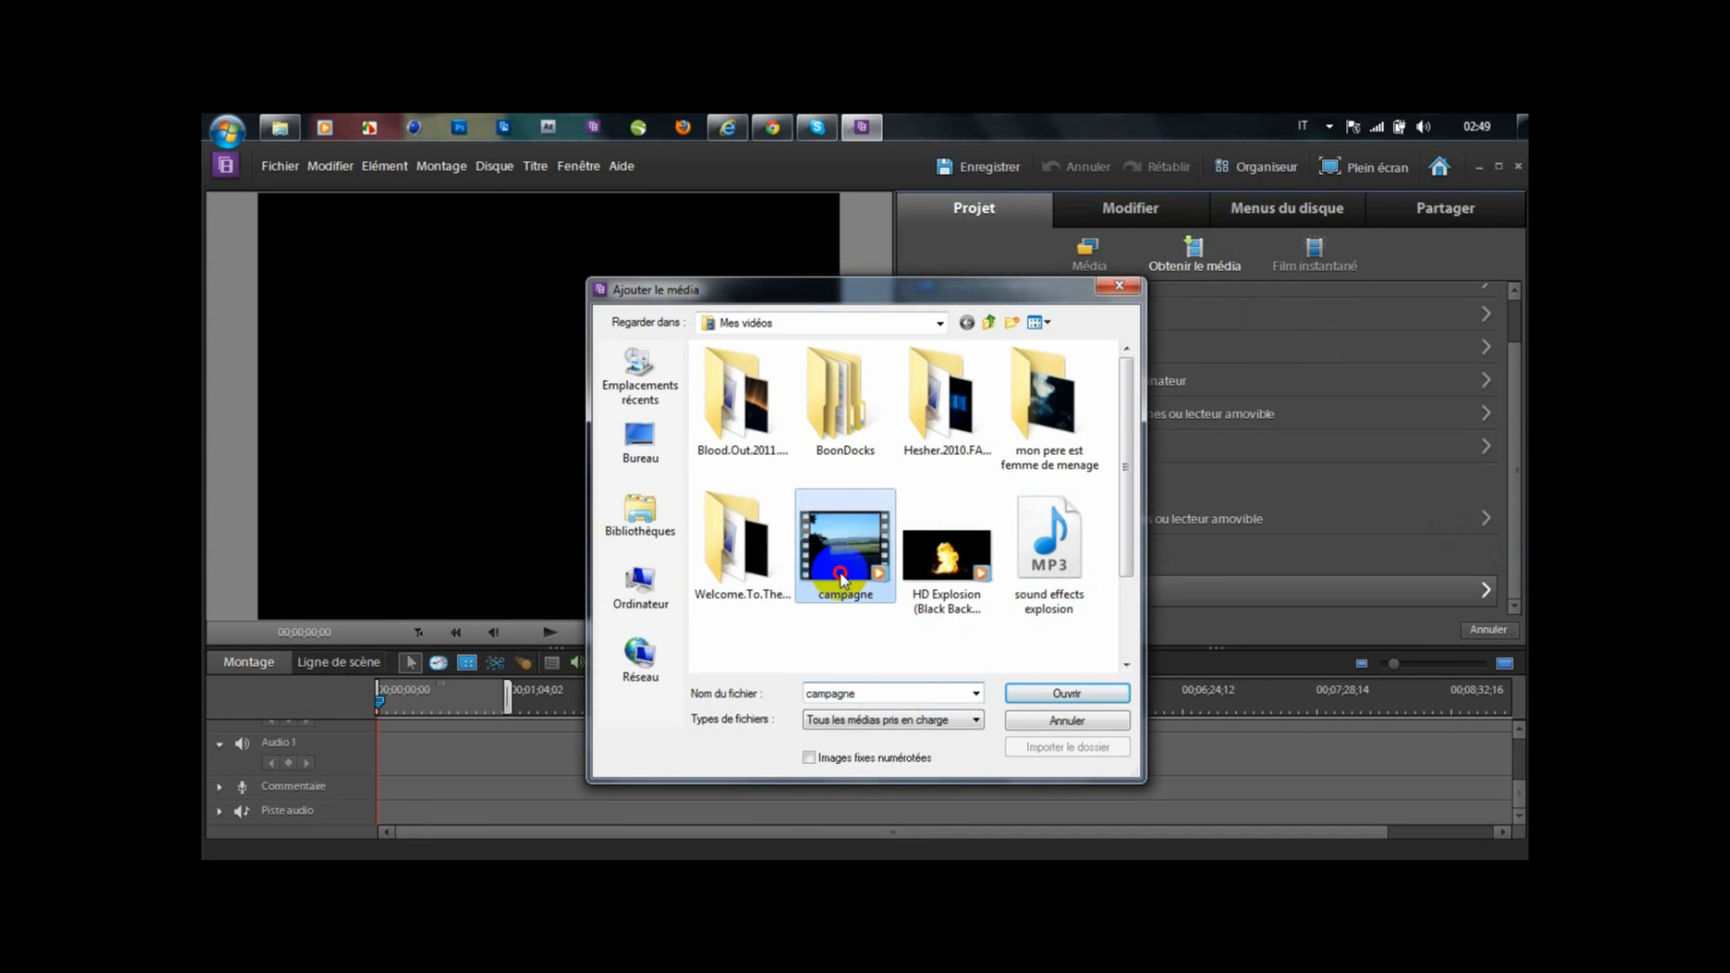
left_click(1067, 694)
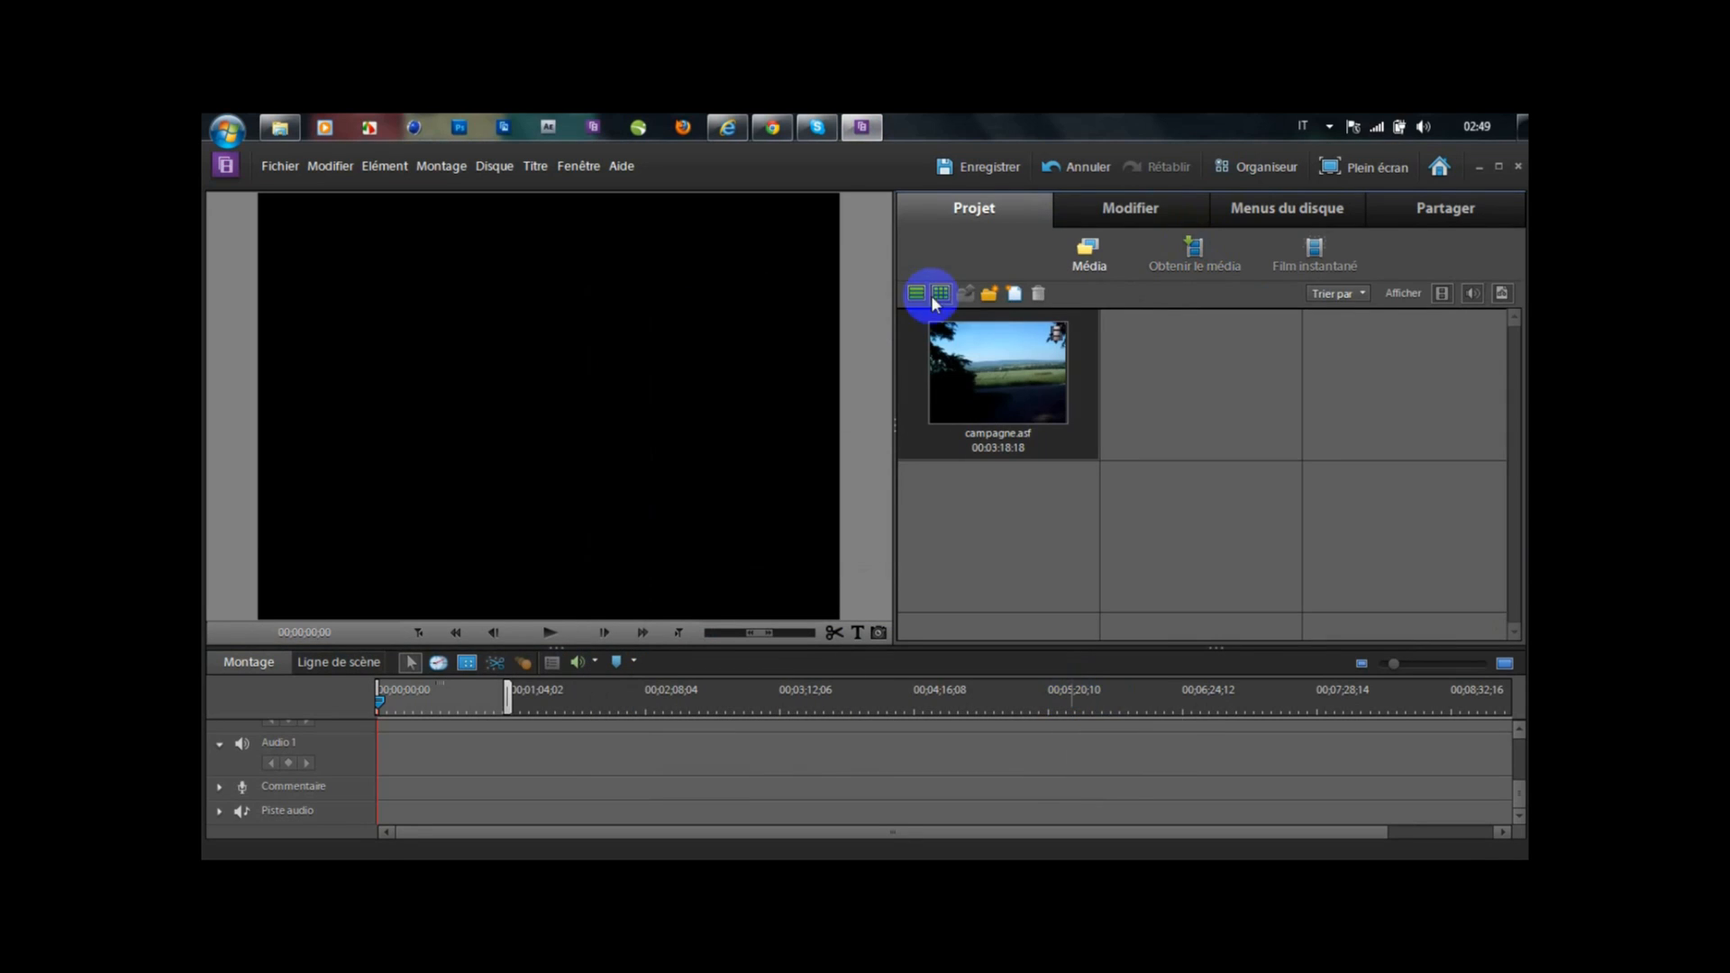
- Place the campagne.asf clip on the Vidéo 1 and Audio 1 tracks at the start of the timeline
left_click(989, 372)
left_click_drag(988, 371, 382, 745)
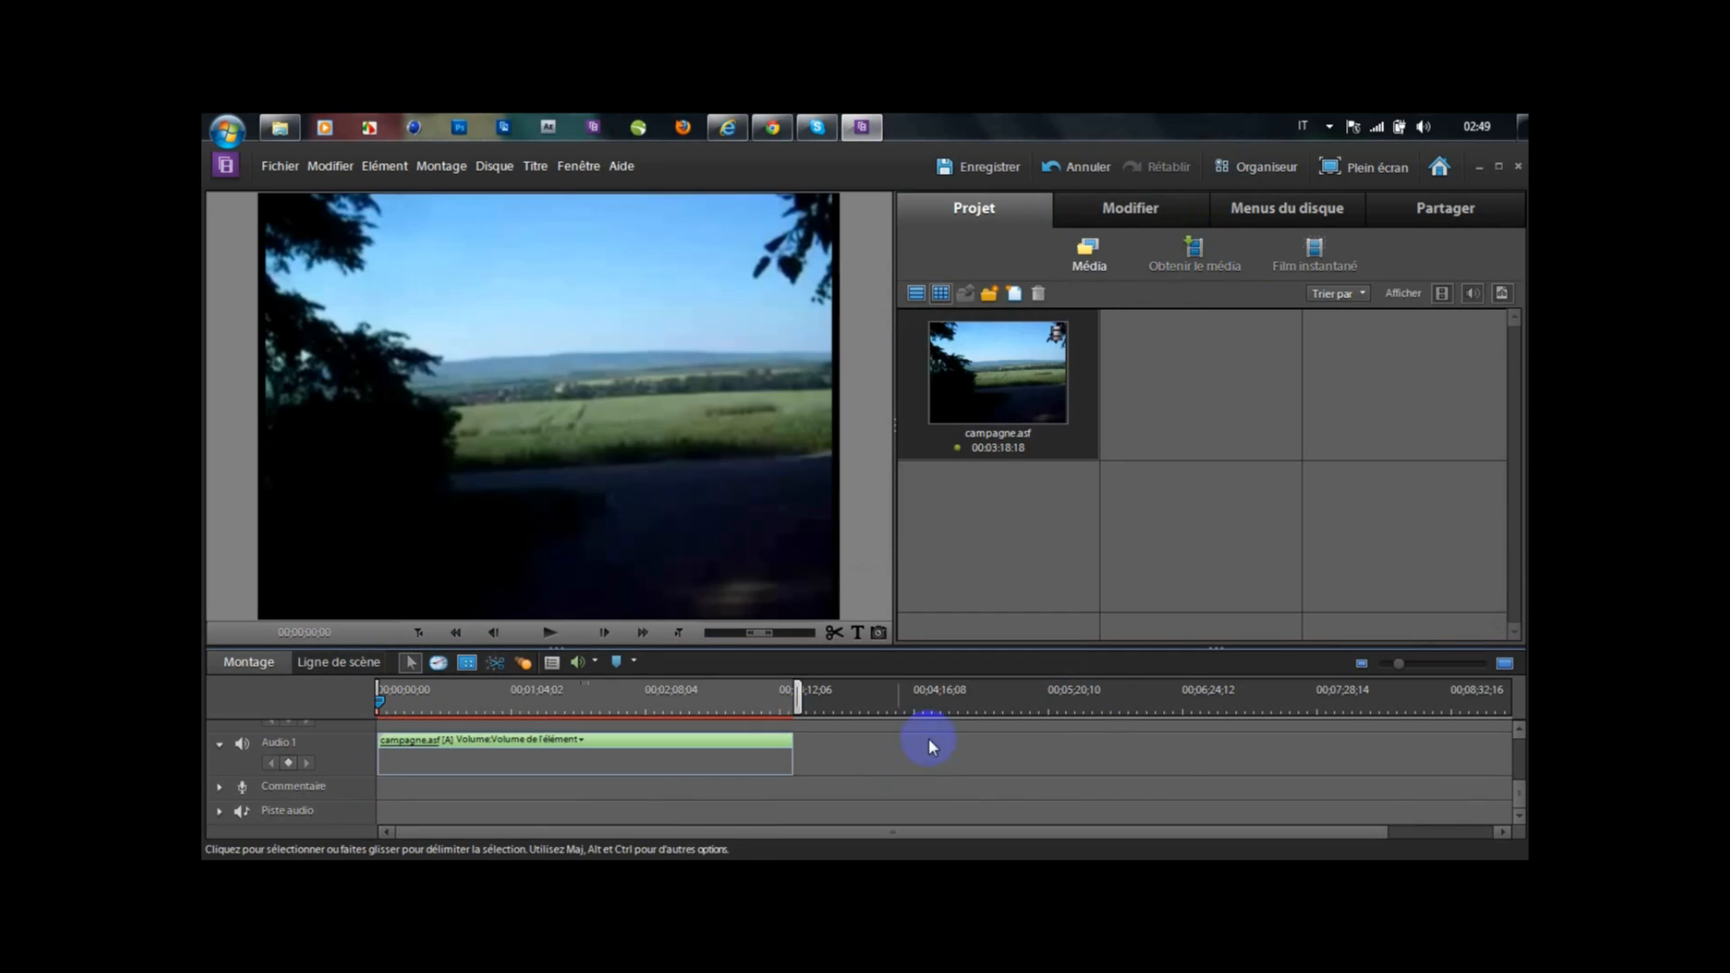
left_click(1519, 730)
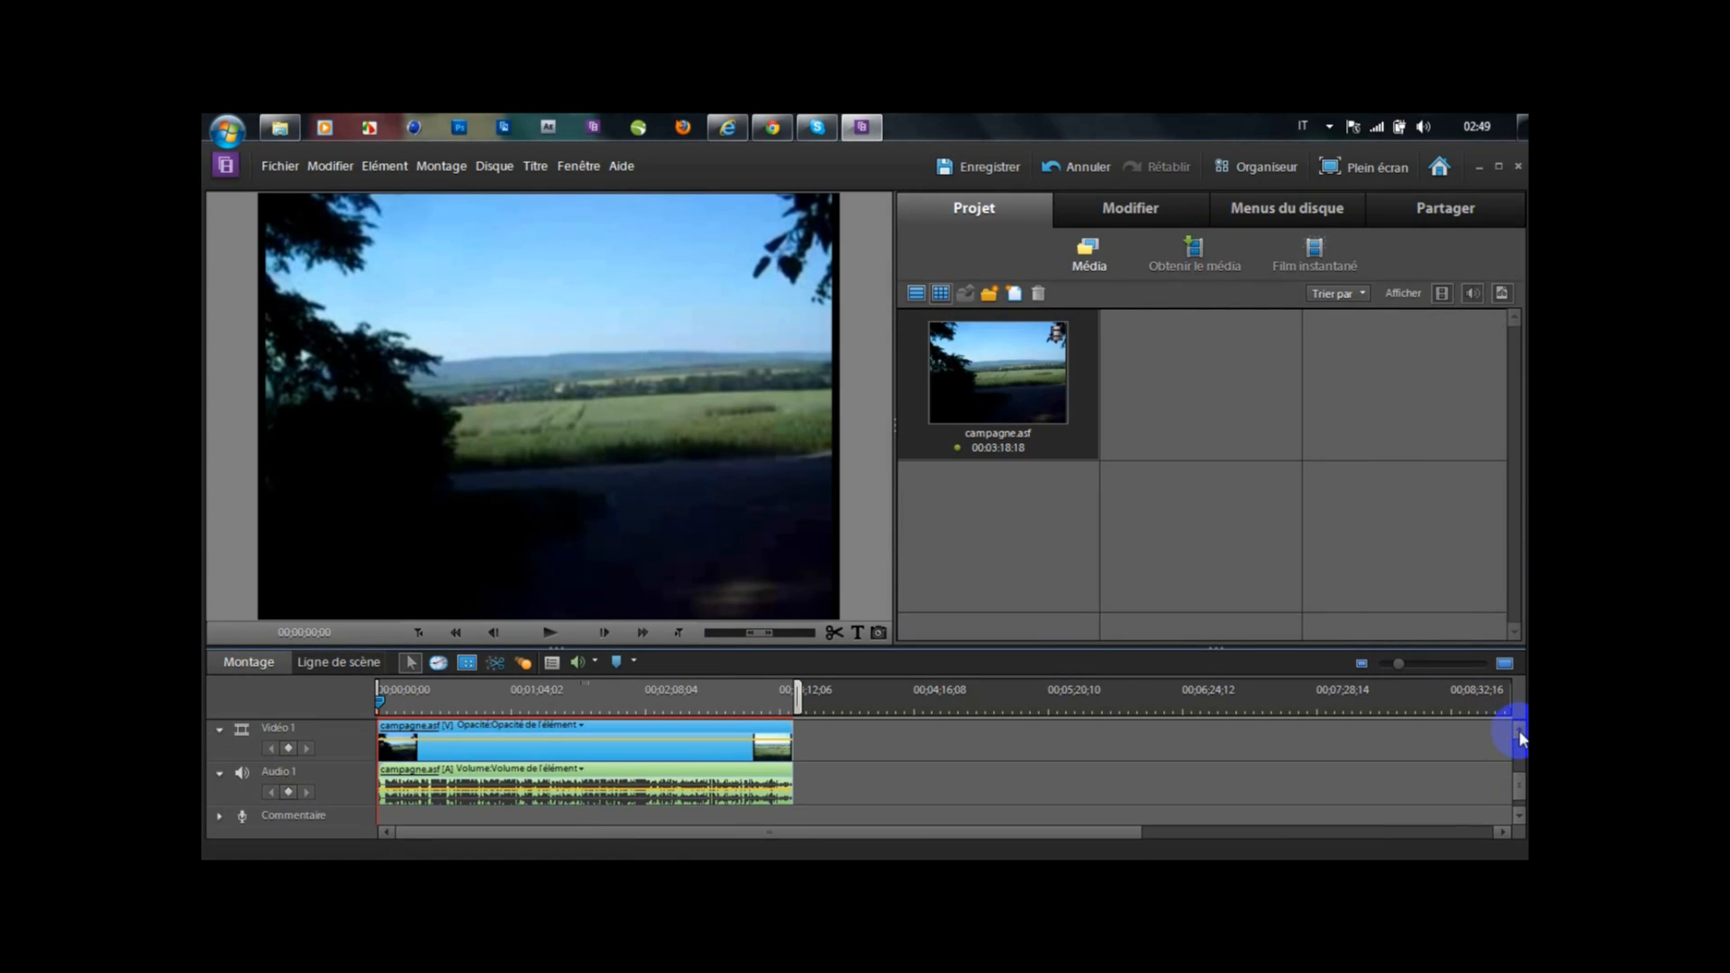
left_click(1520, 737)
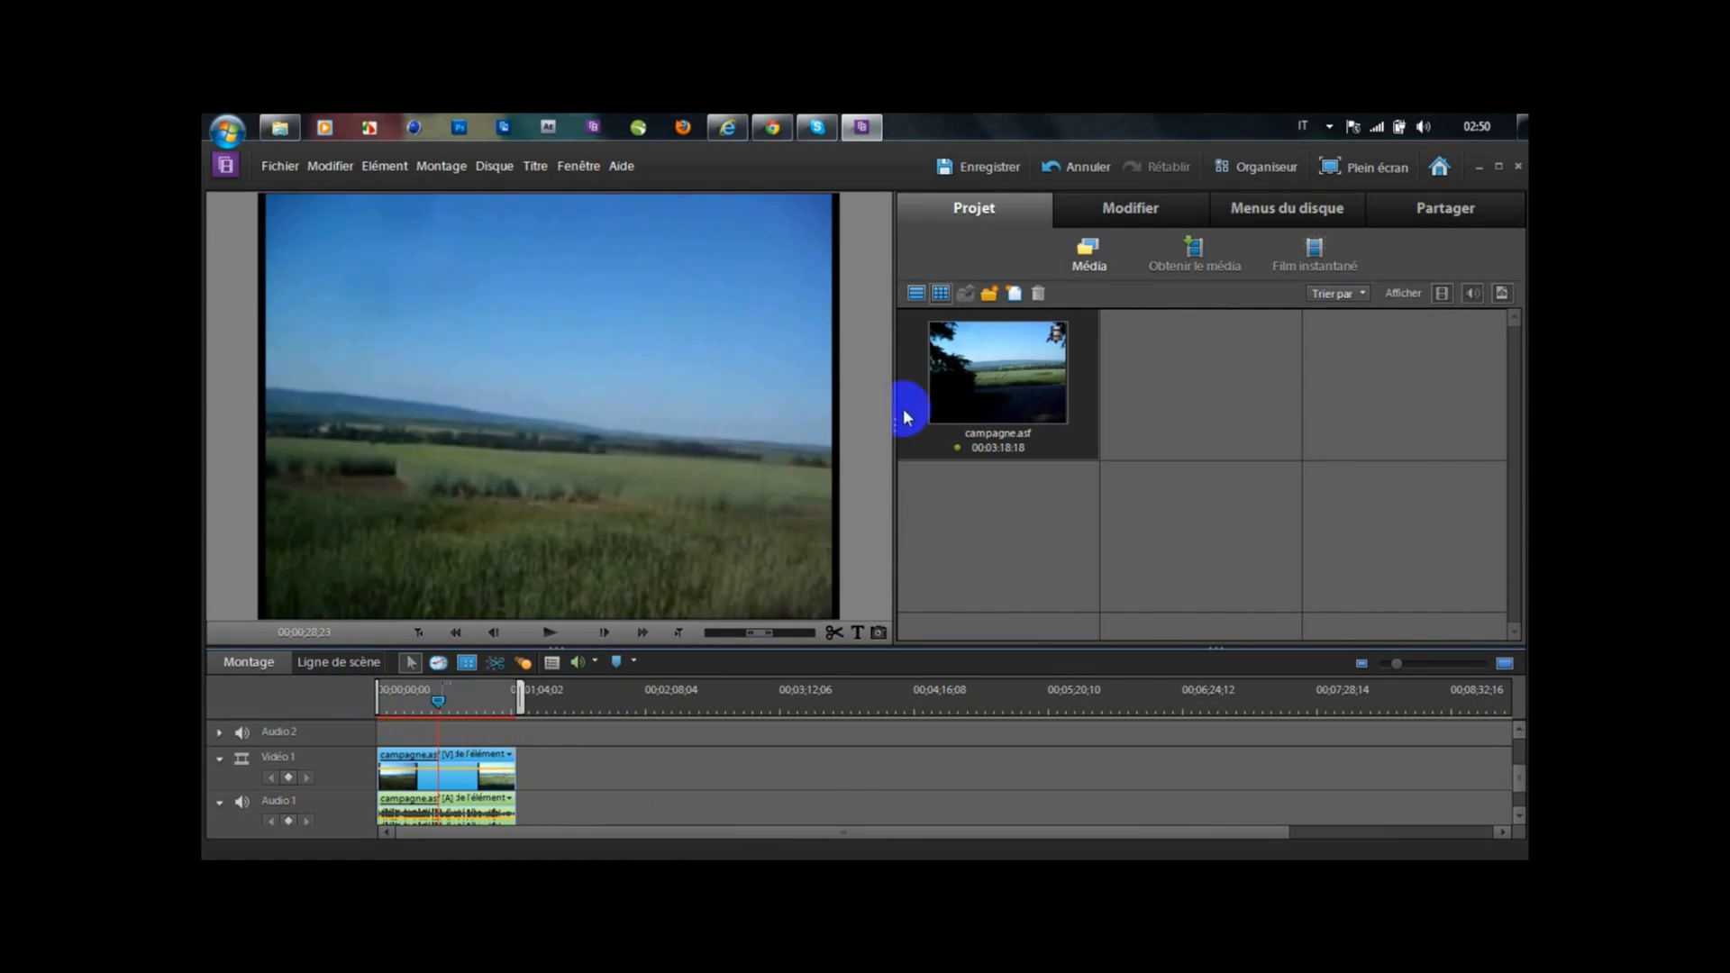
- Import the HD Explosion video and the sound effects explosion audio file from Mes vidéos together
left_click(1200, 258)
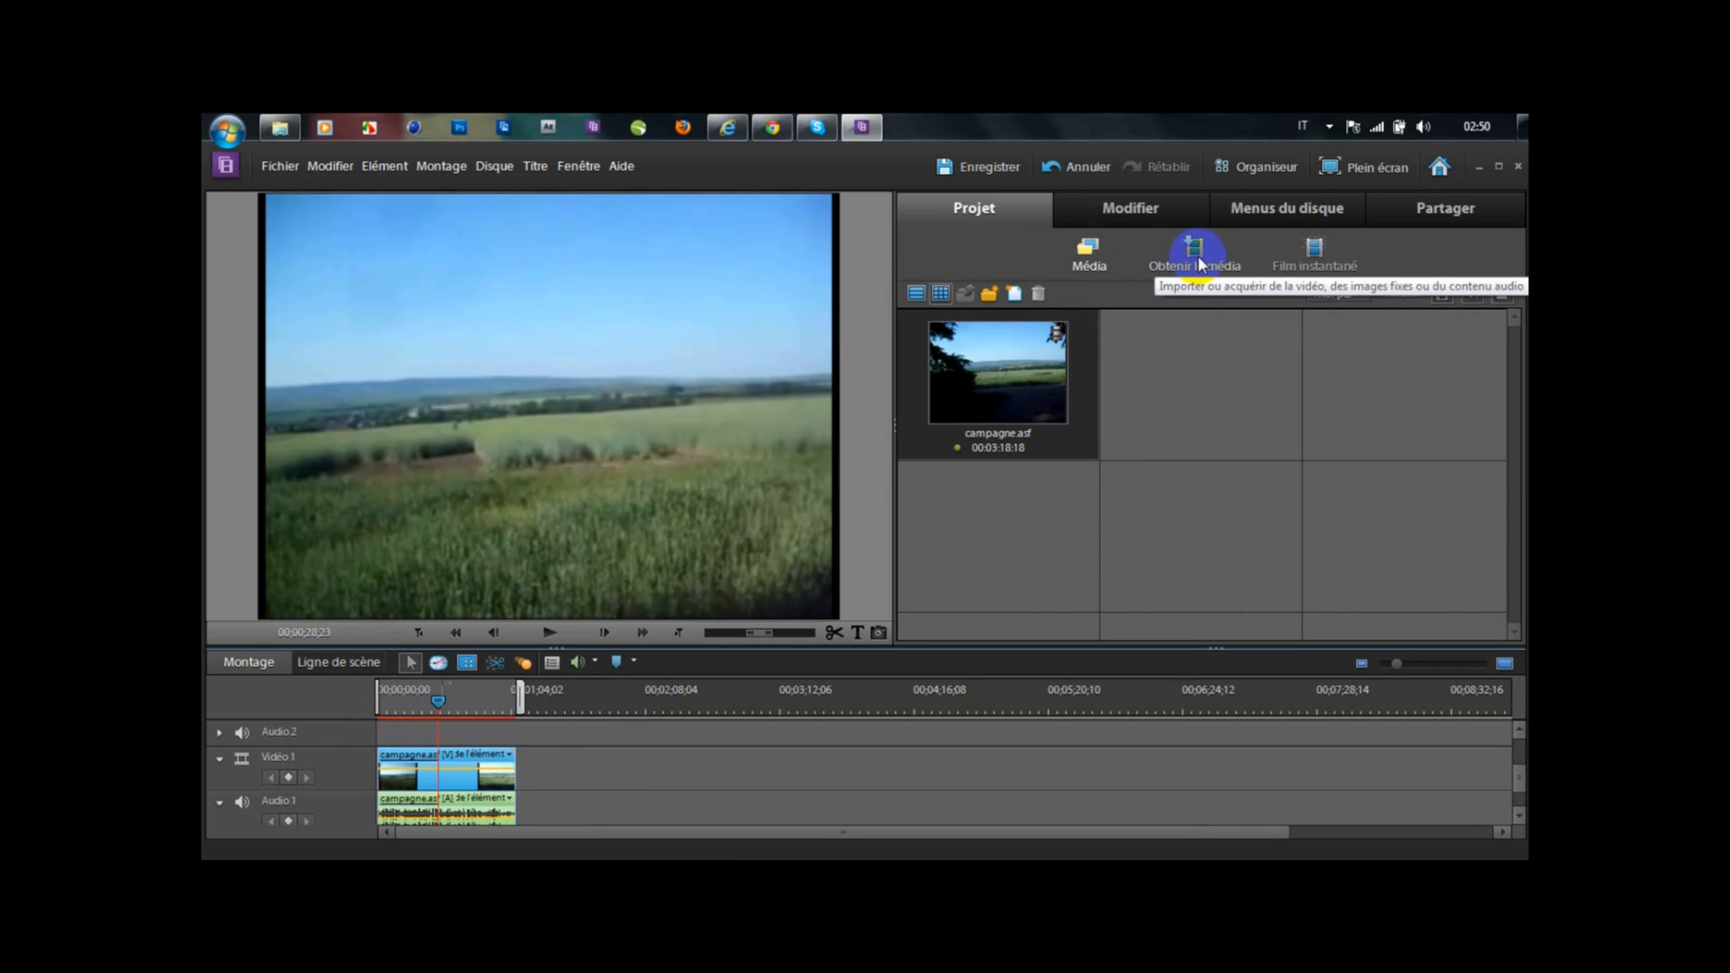
left_click(1014, 597)
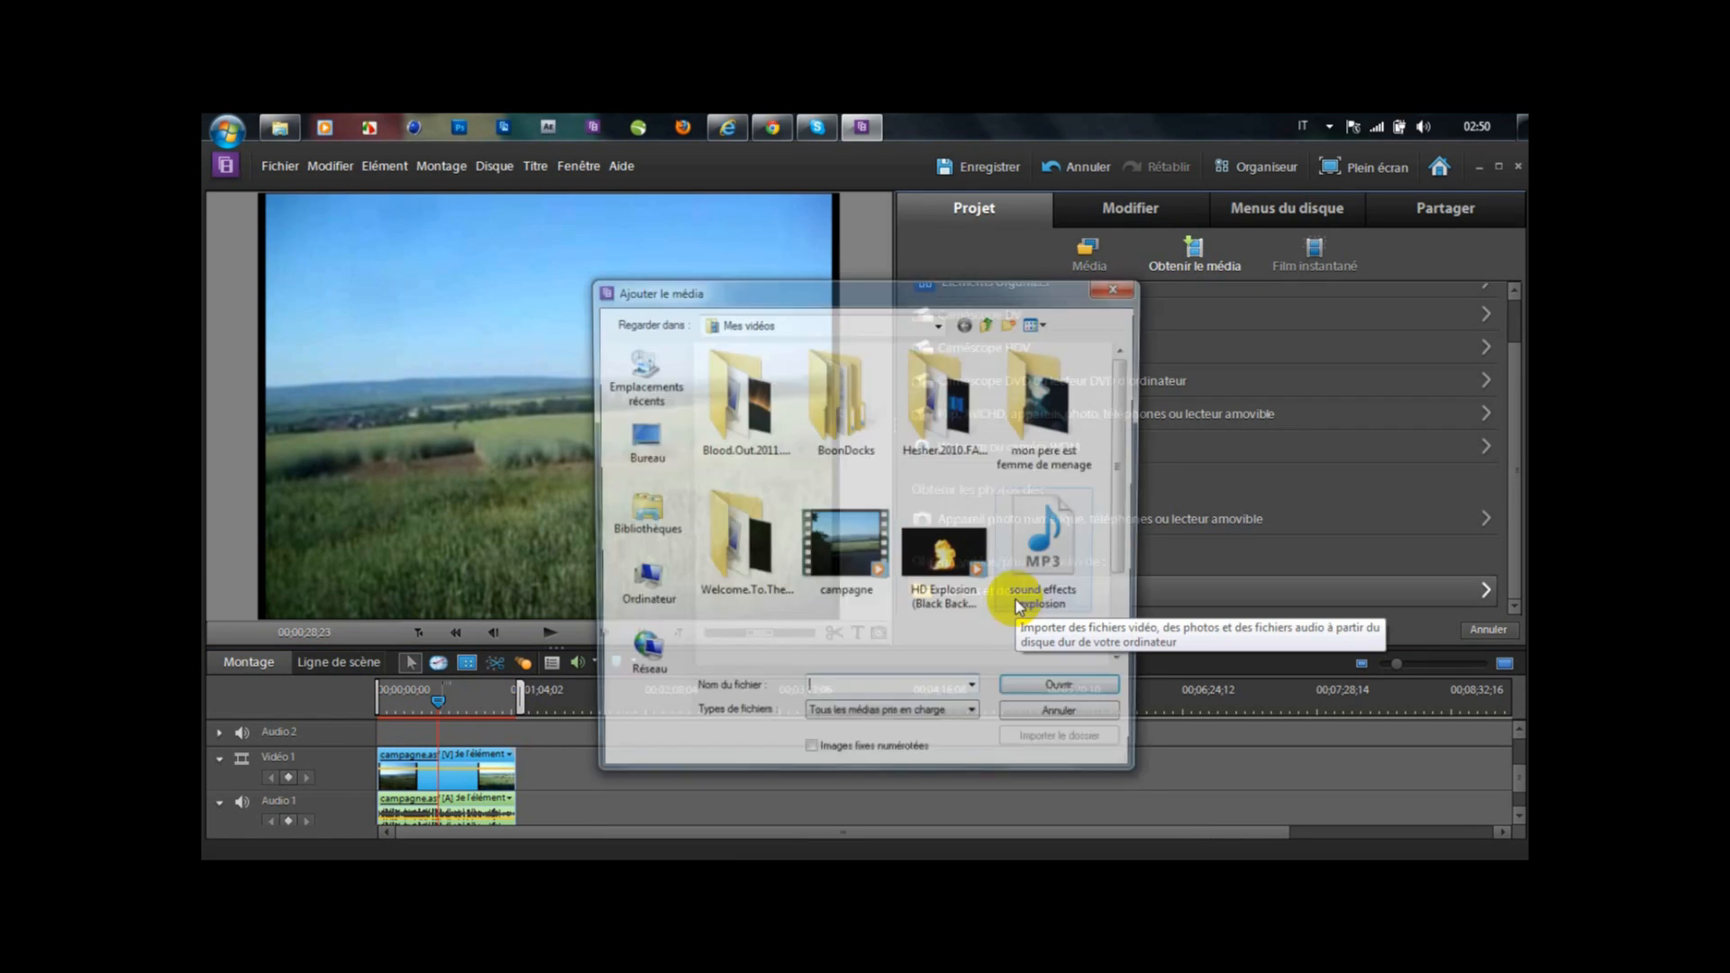
left_click(953, 631)
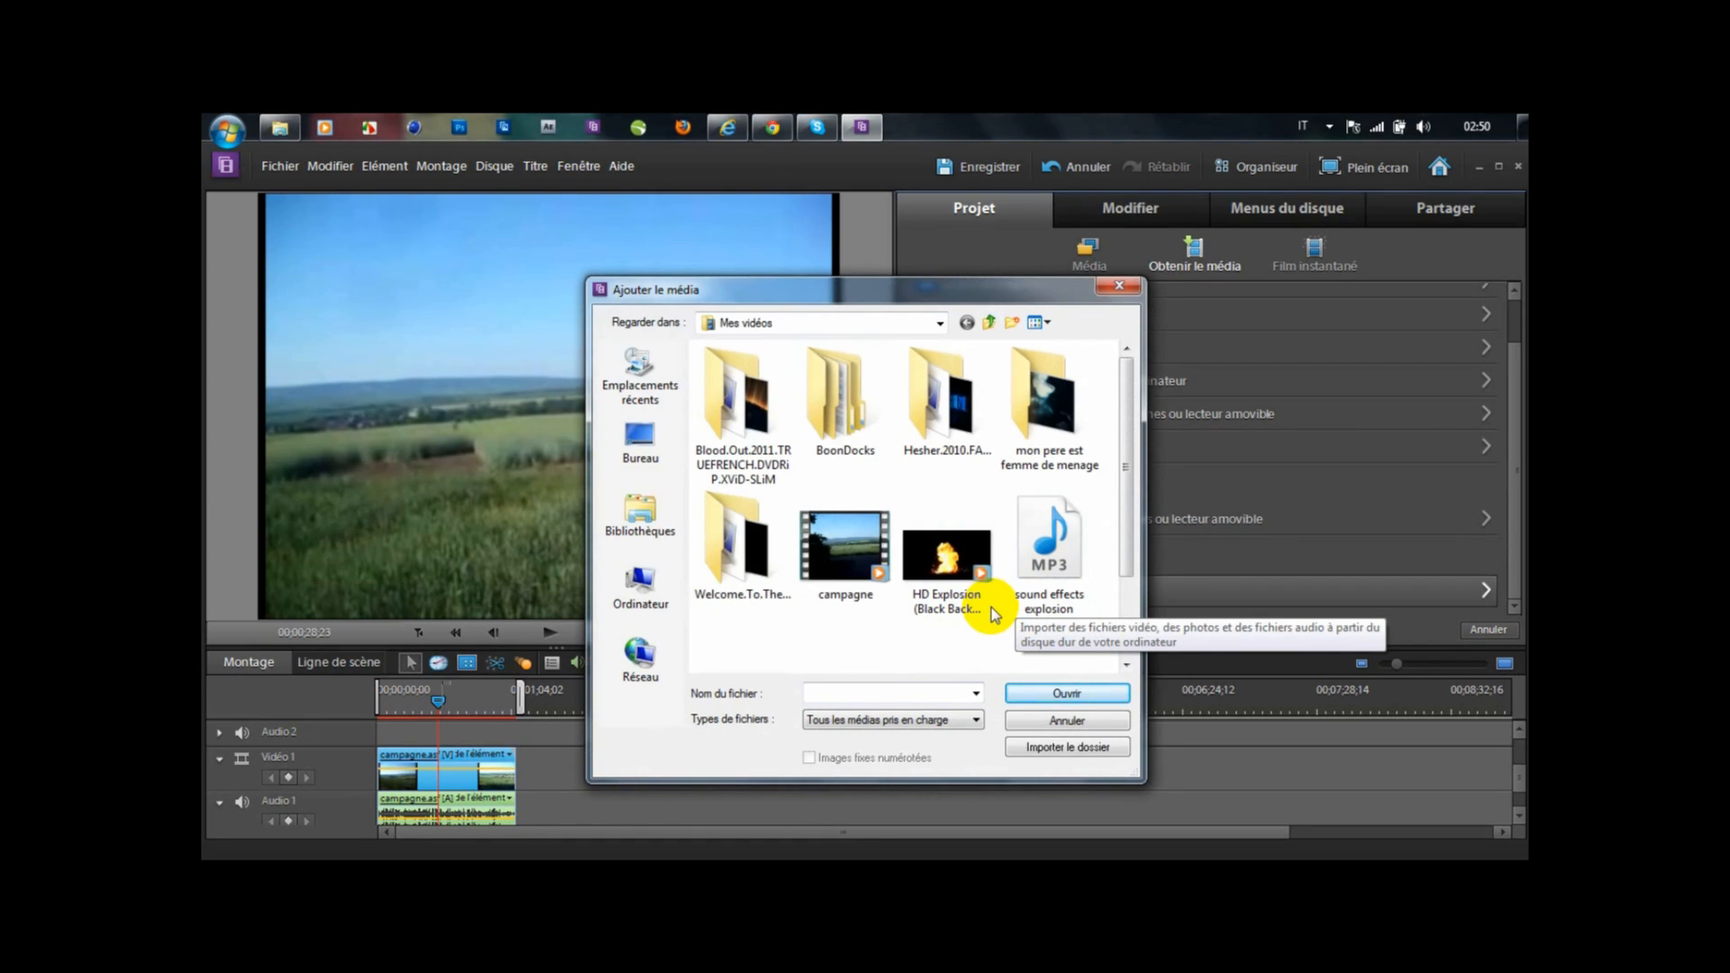
left_click_drag(940, 627, 1038, 506)
left_click(1050, 696)
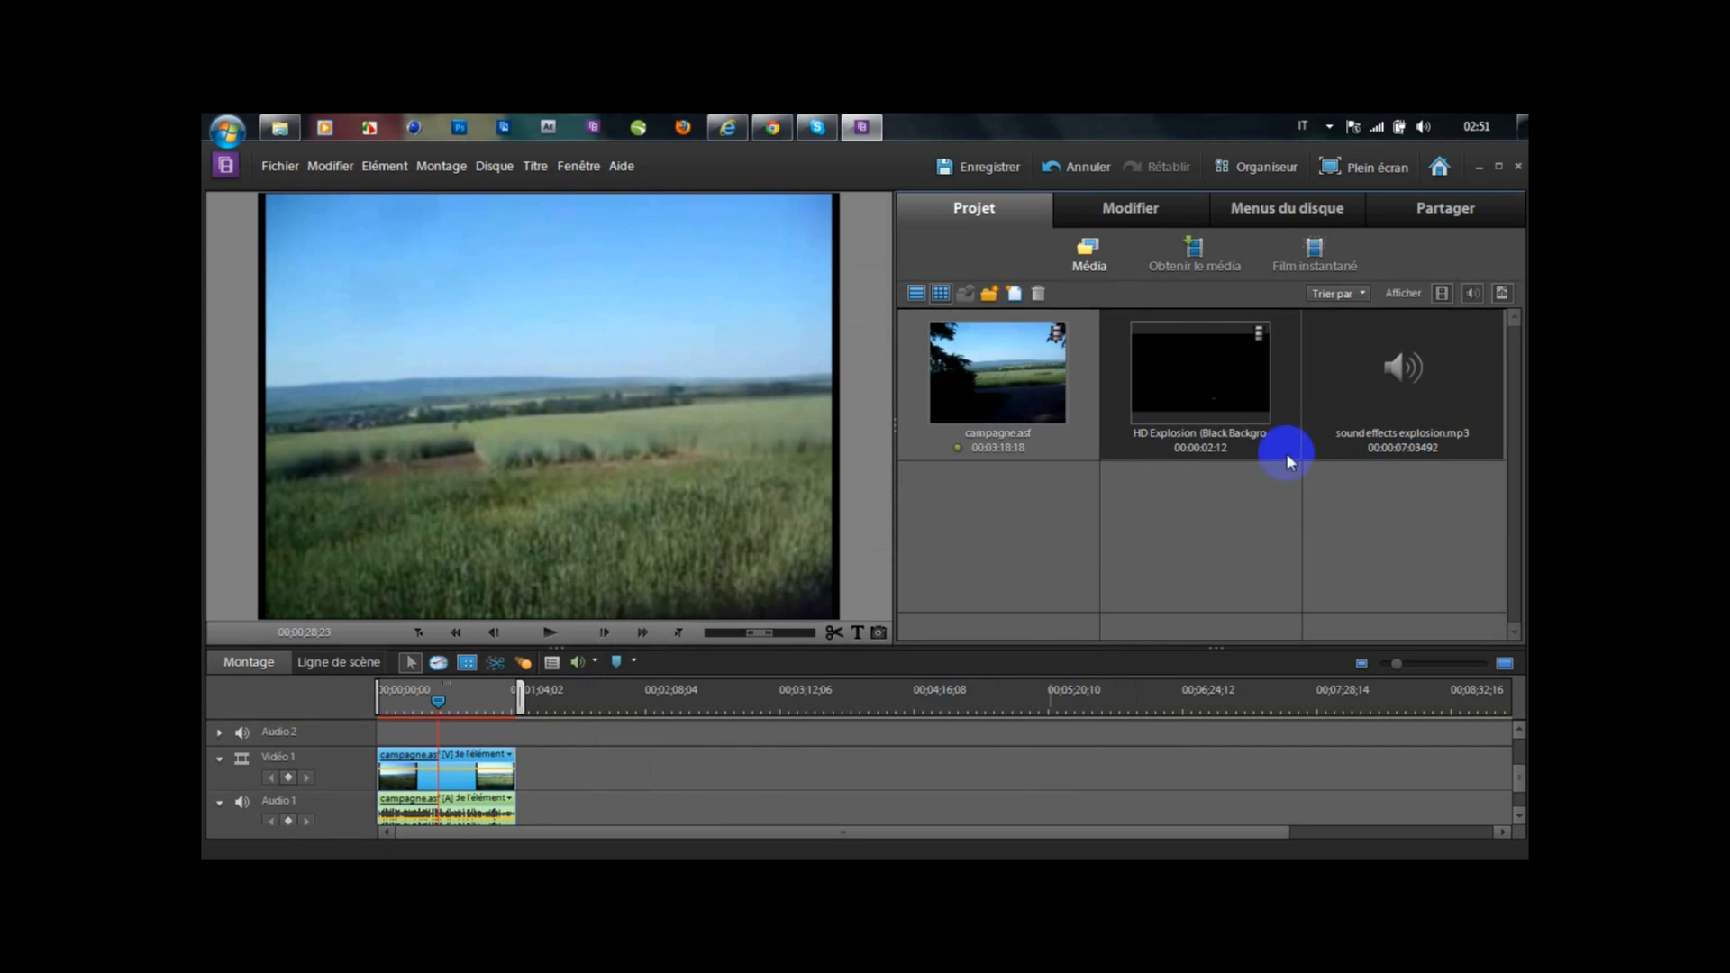
- Place the explosion video and its sound effect on the Vidéo 2 and Audio 2 tracks at about 26 seconds and preview them
left_click(1236, 389)
left_click_drag(1237, 390, 1232, 521)
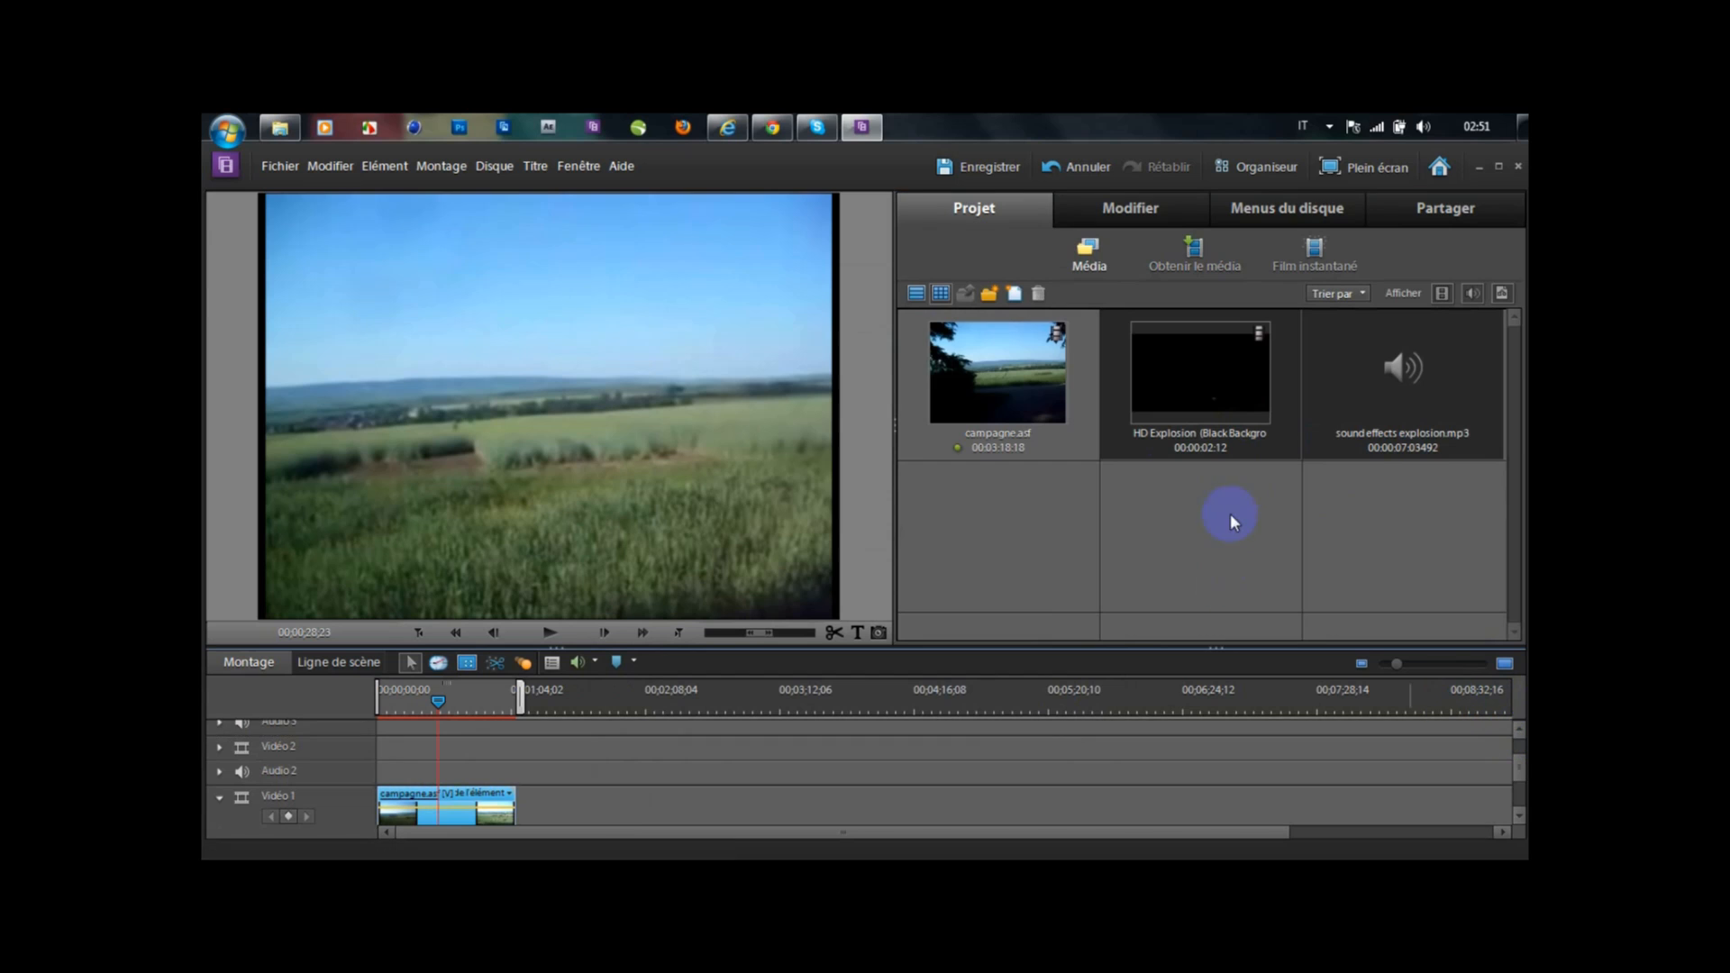
left_click_drag(1214, 408, 444, 748)
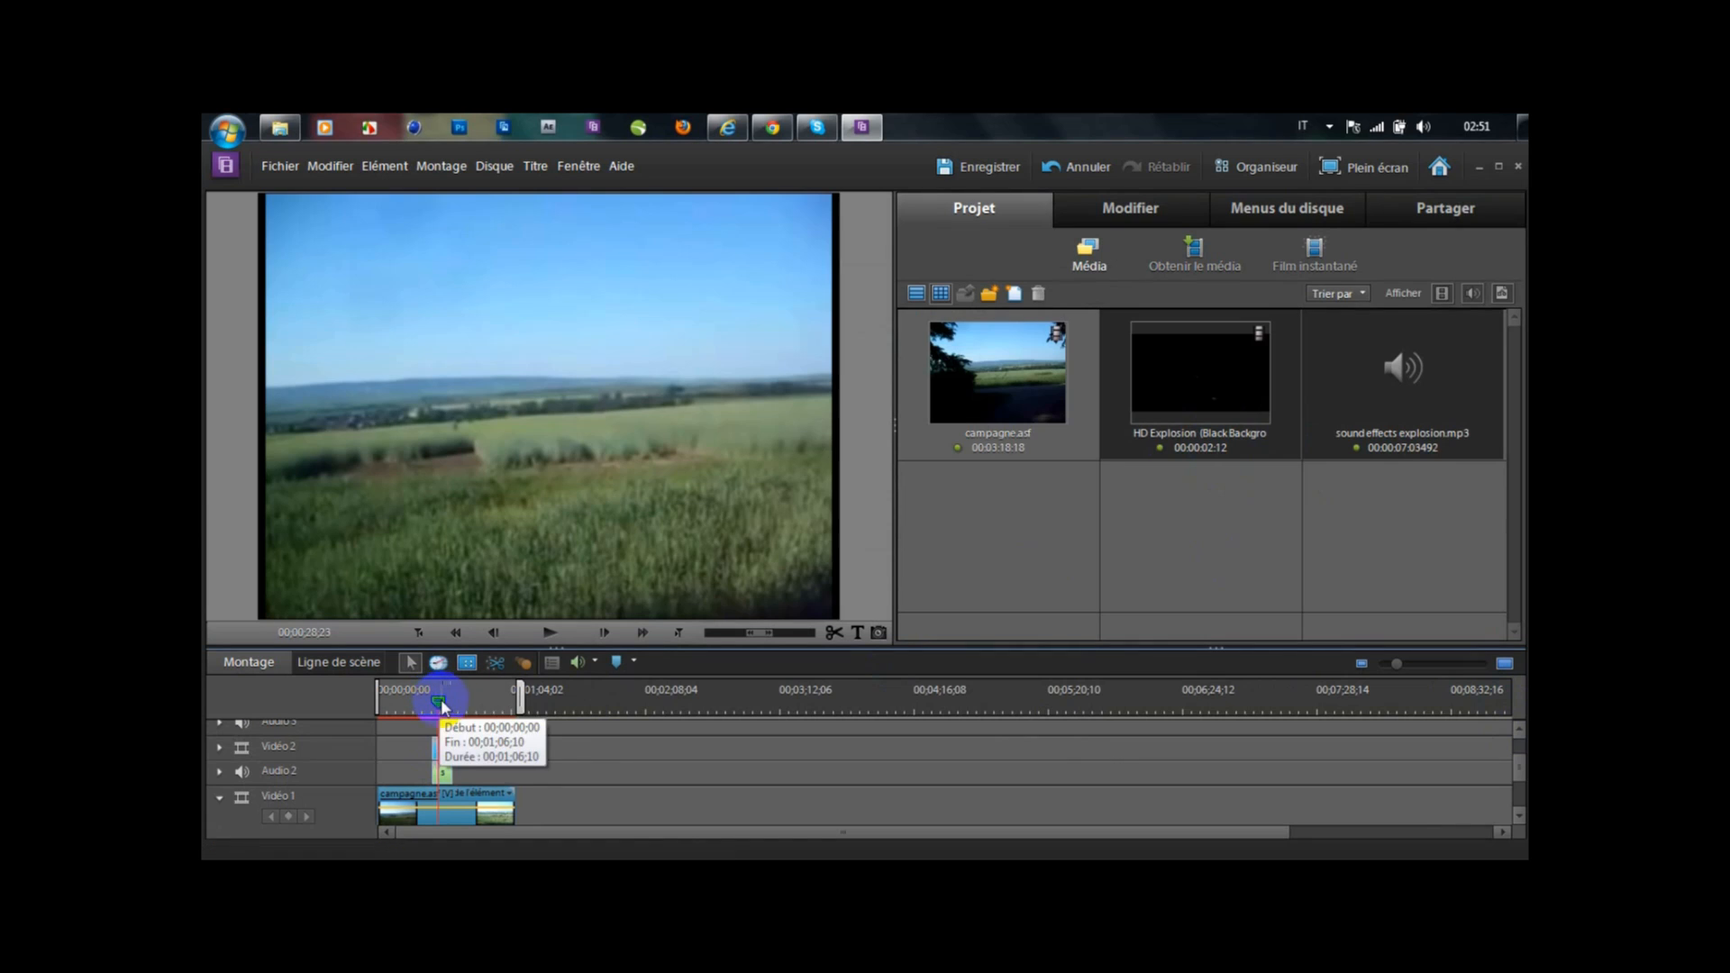
left_click(434, 704)
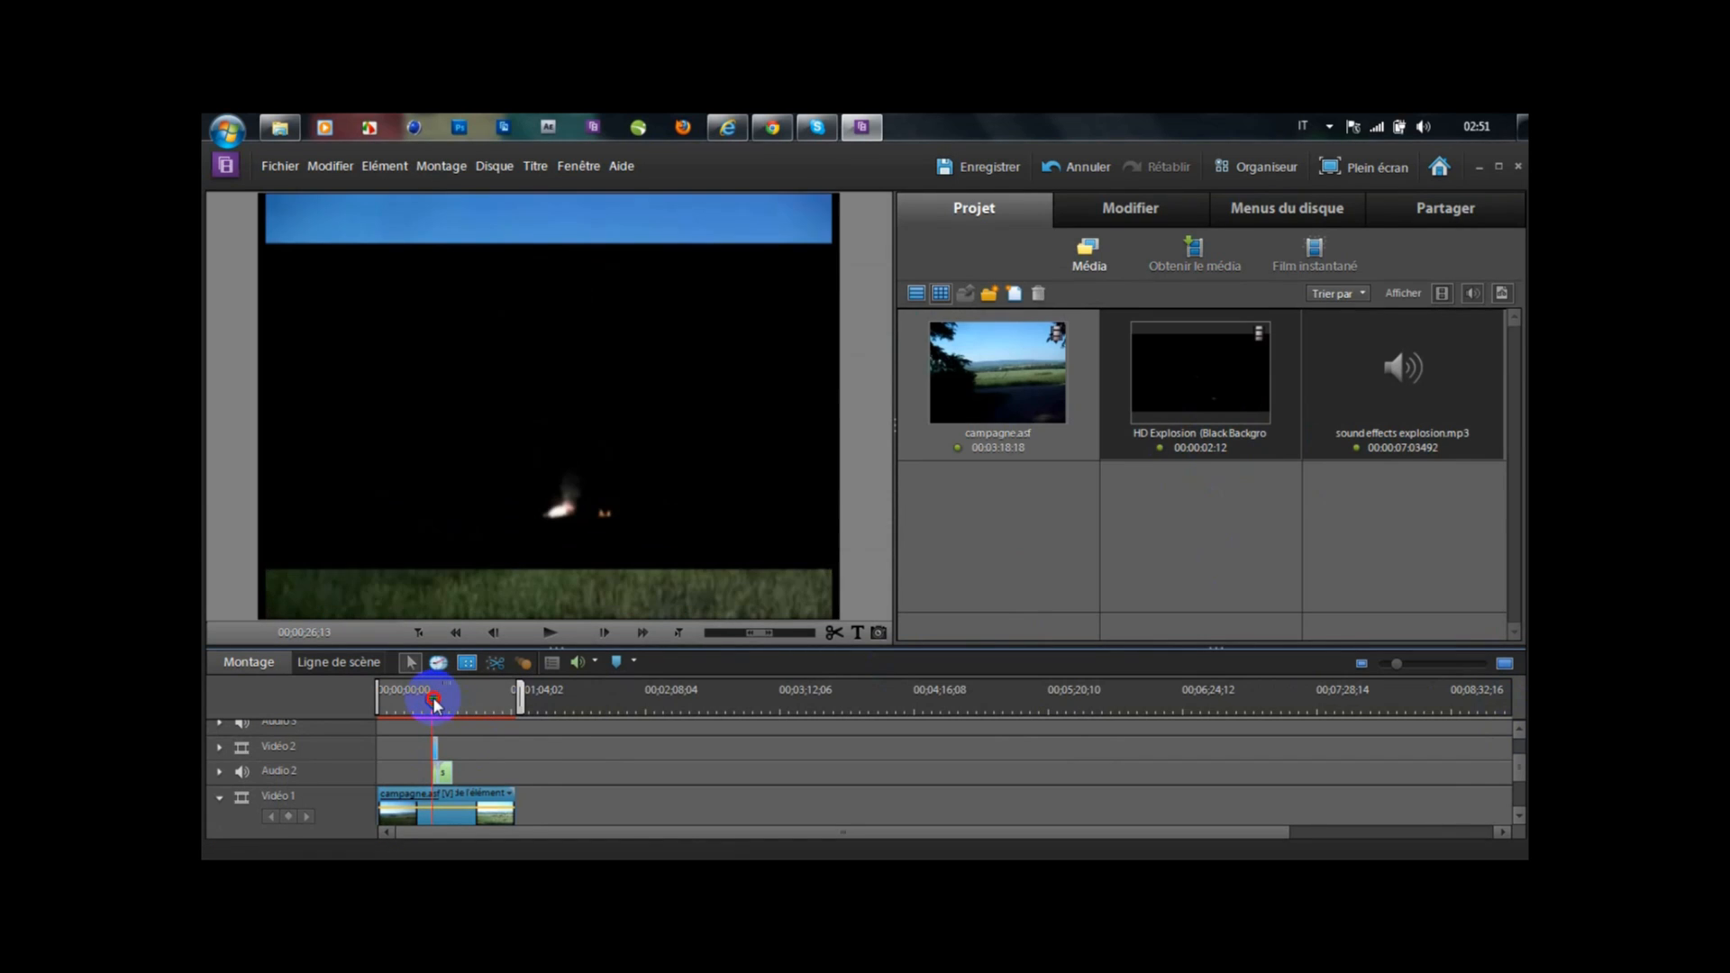
key("space")
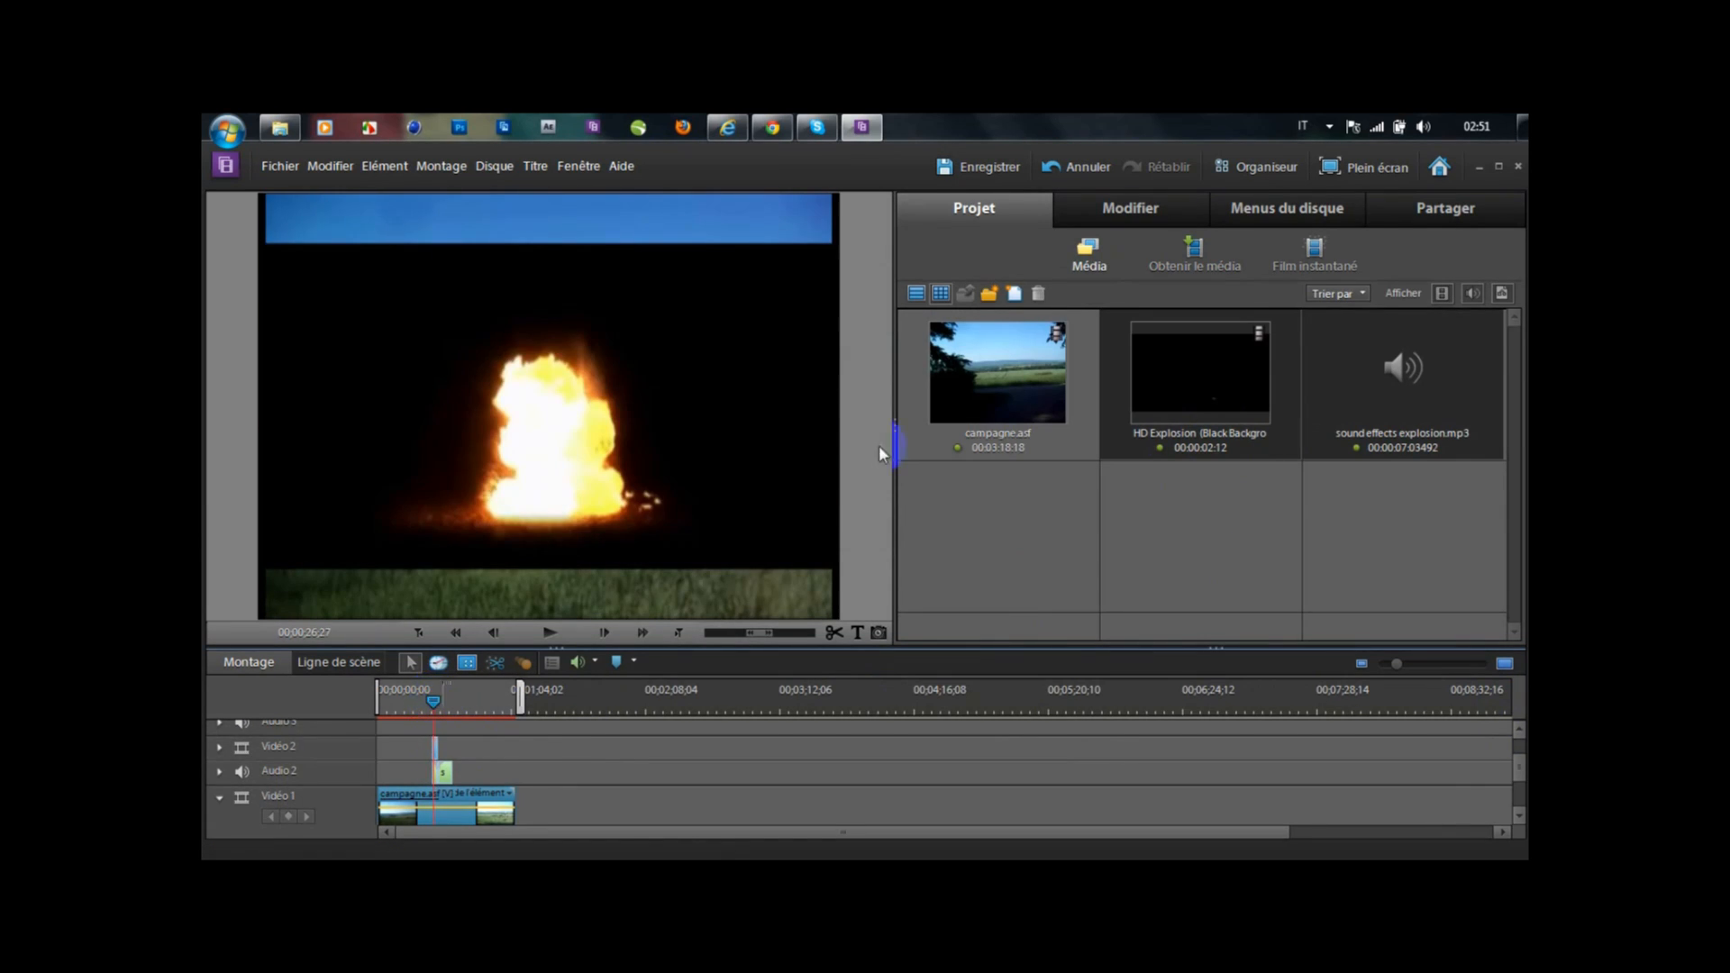
- Apply the Incrustation Luminance video effect to the explosion clip on Vidéo 2
left_click(1167, 209)
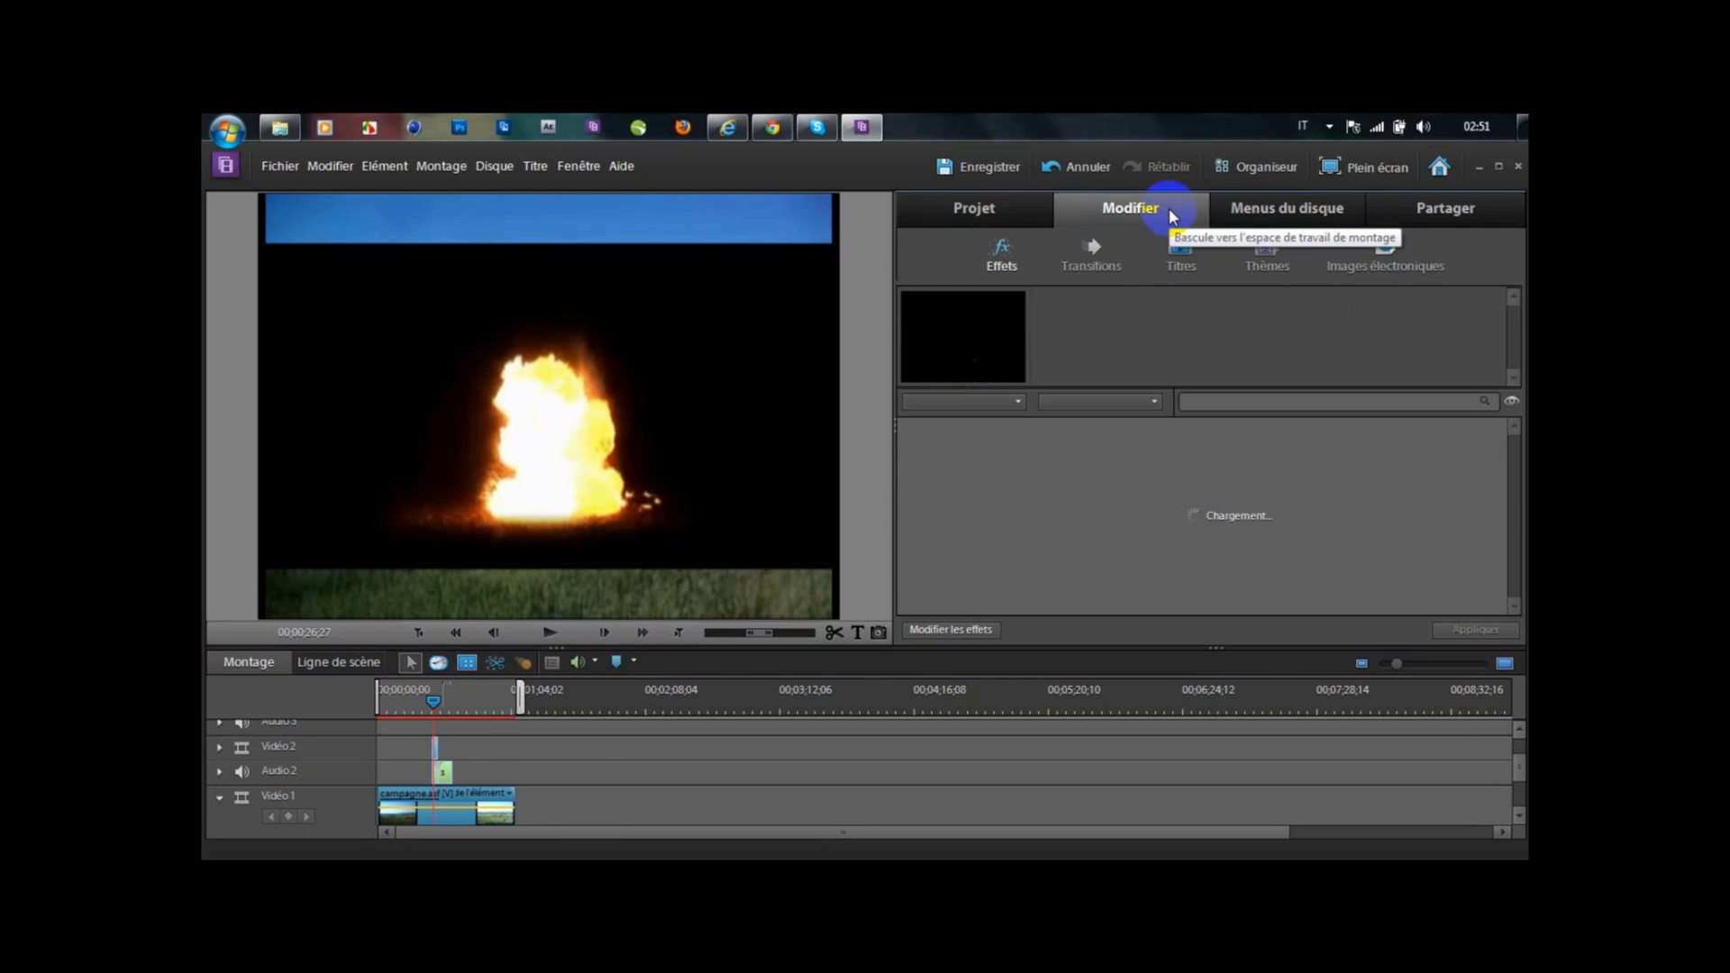
left_click_drag(1516, 444, 1518, 563)
left_click(1324, 532)
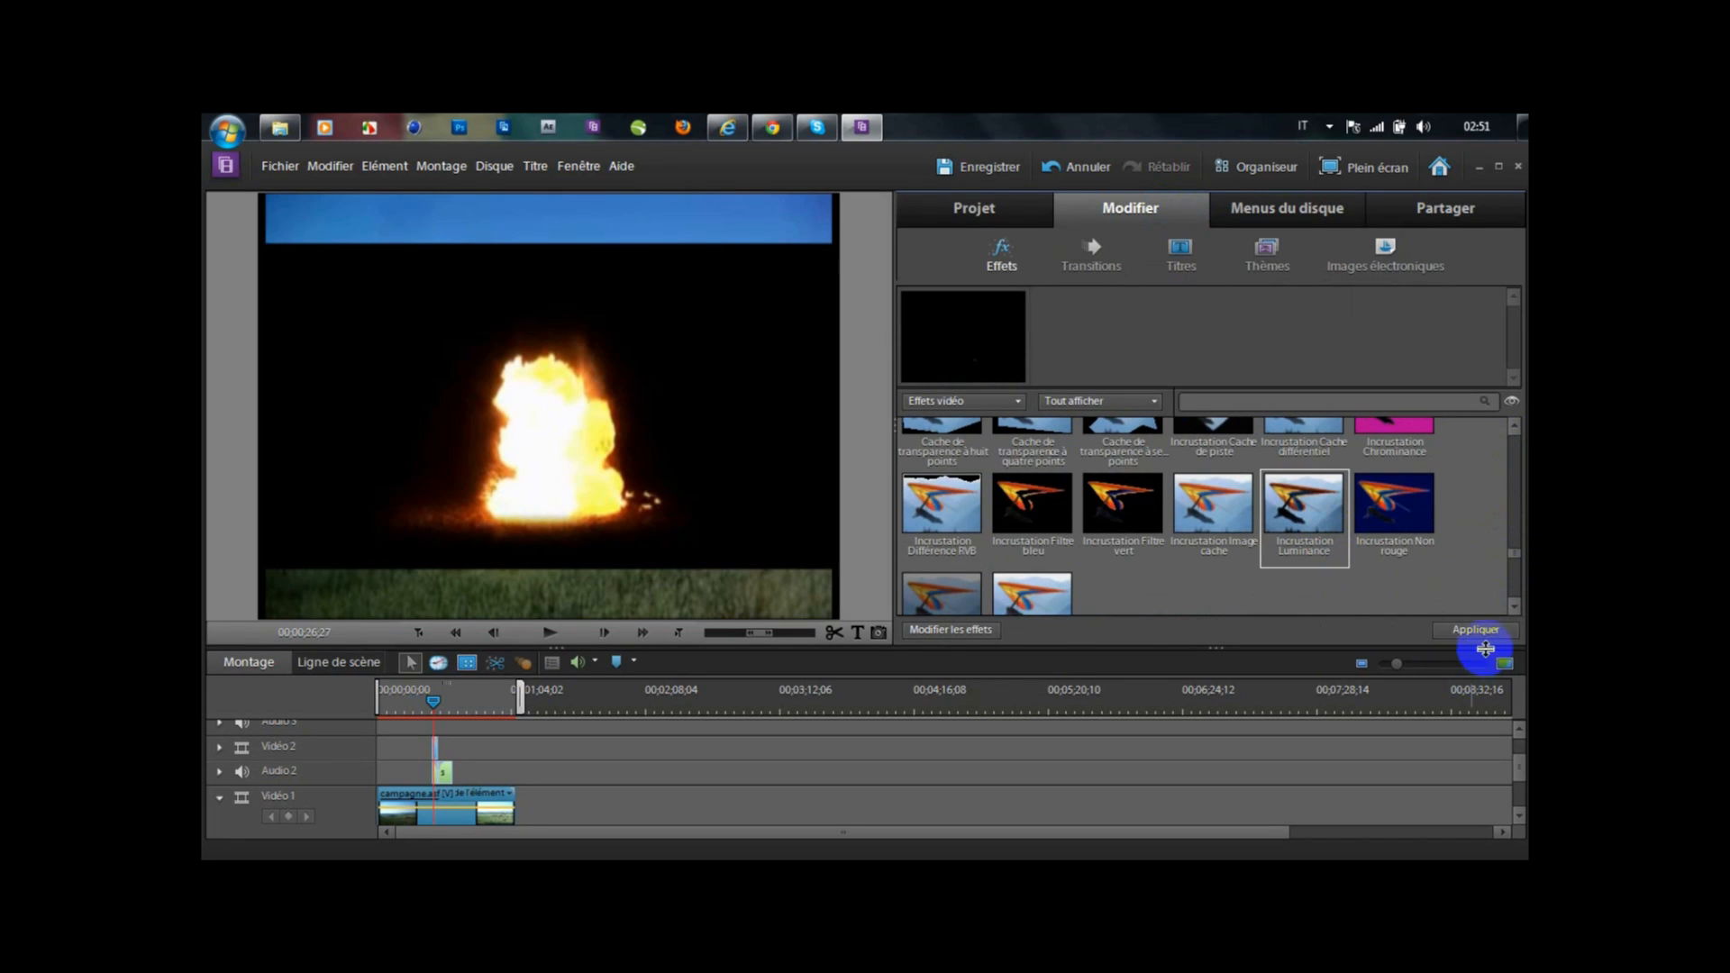
left_click(1485, 630)
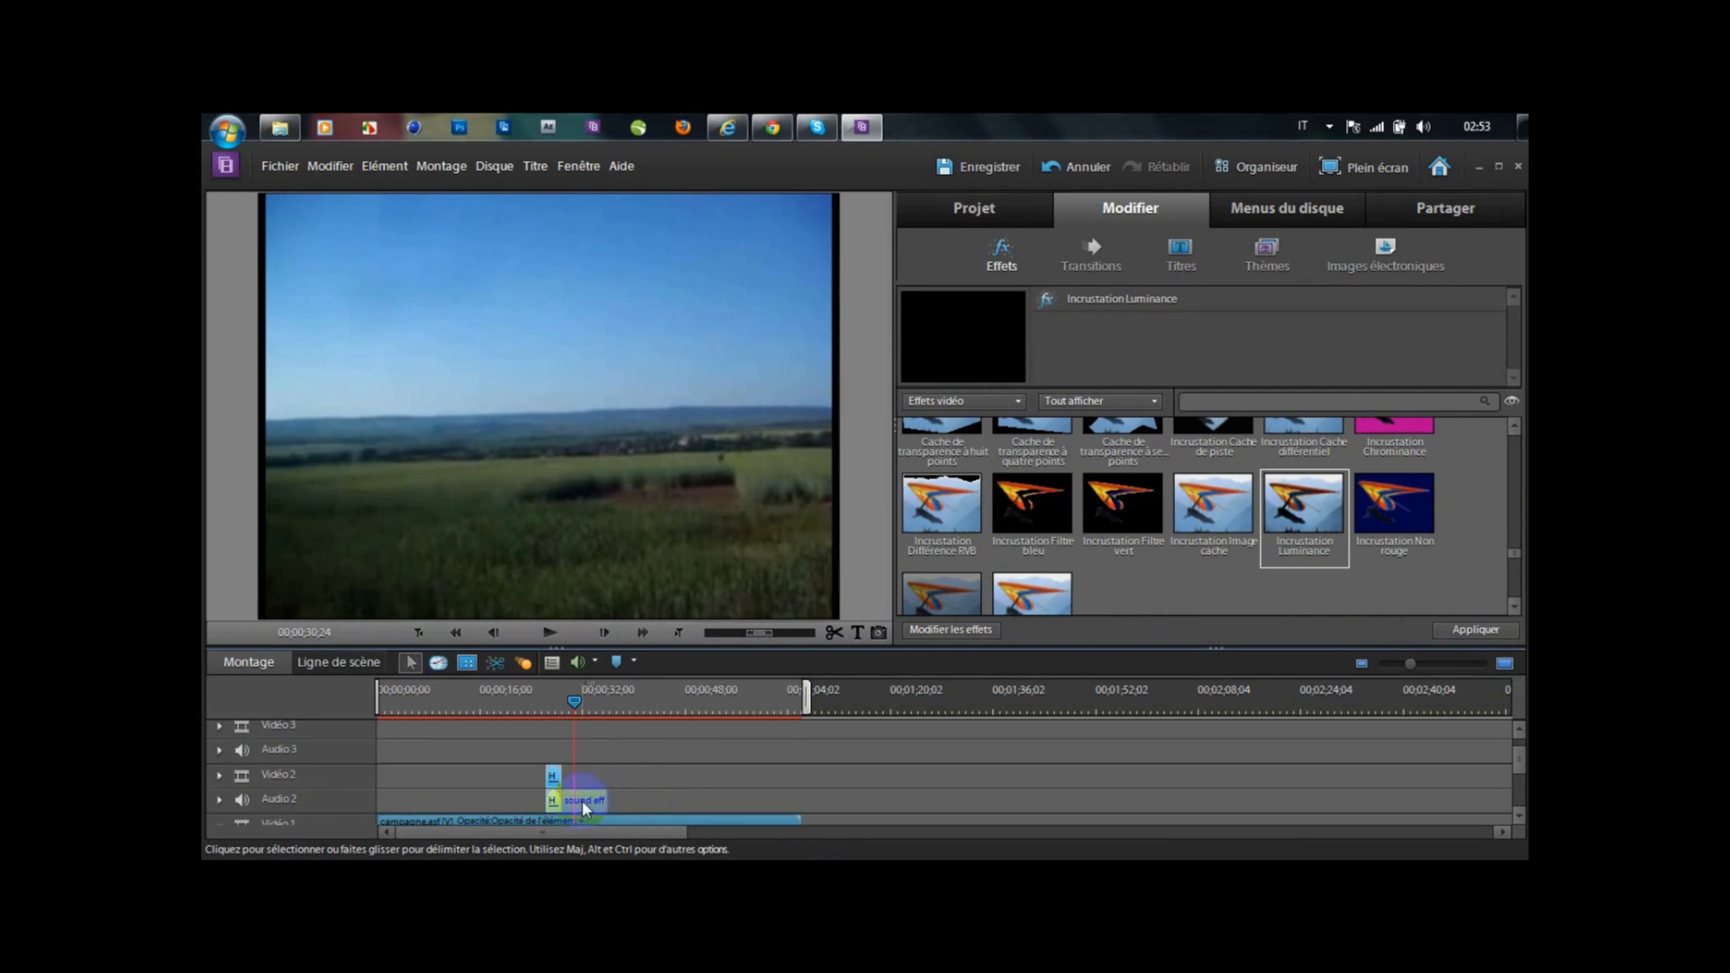
- Move the explosion sound effect to the Audio 3 track and align it with the start of the explosion clip
left_click_drag(584, 808, 552, 705)
left_click(574, 701)
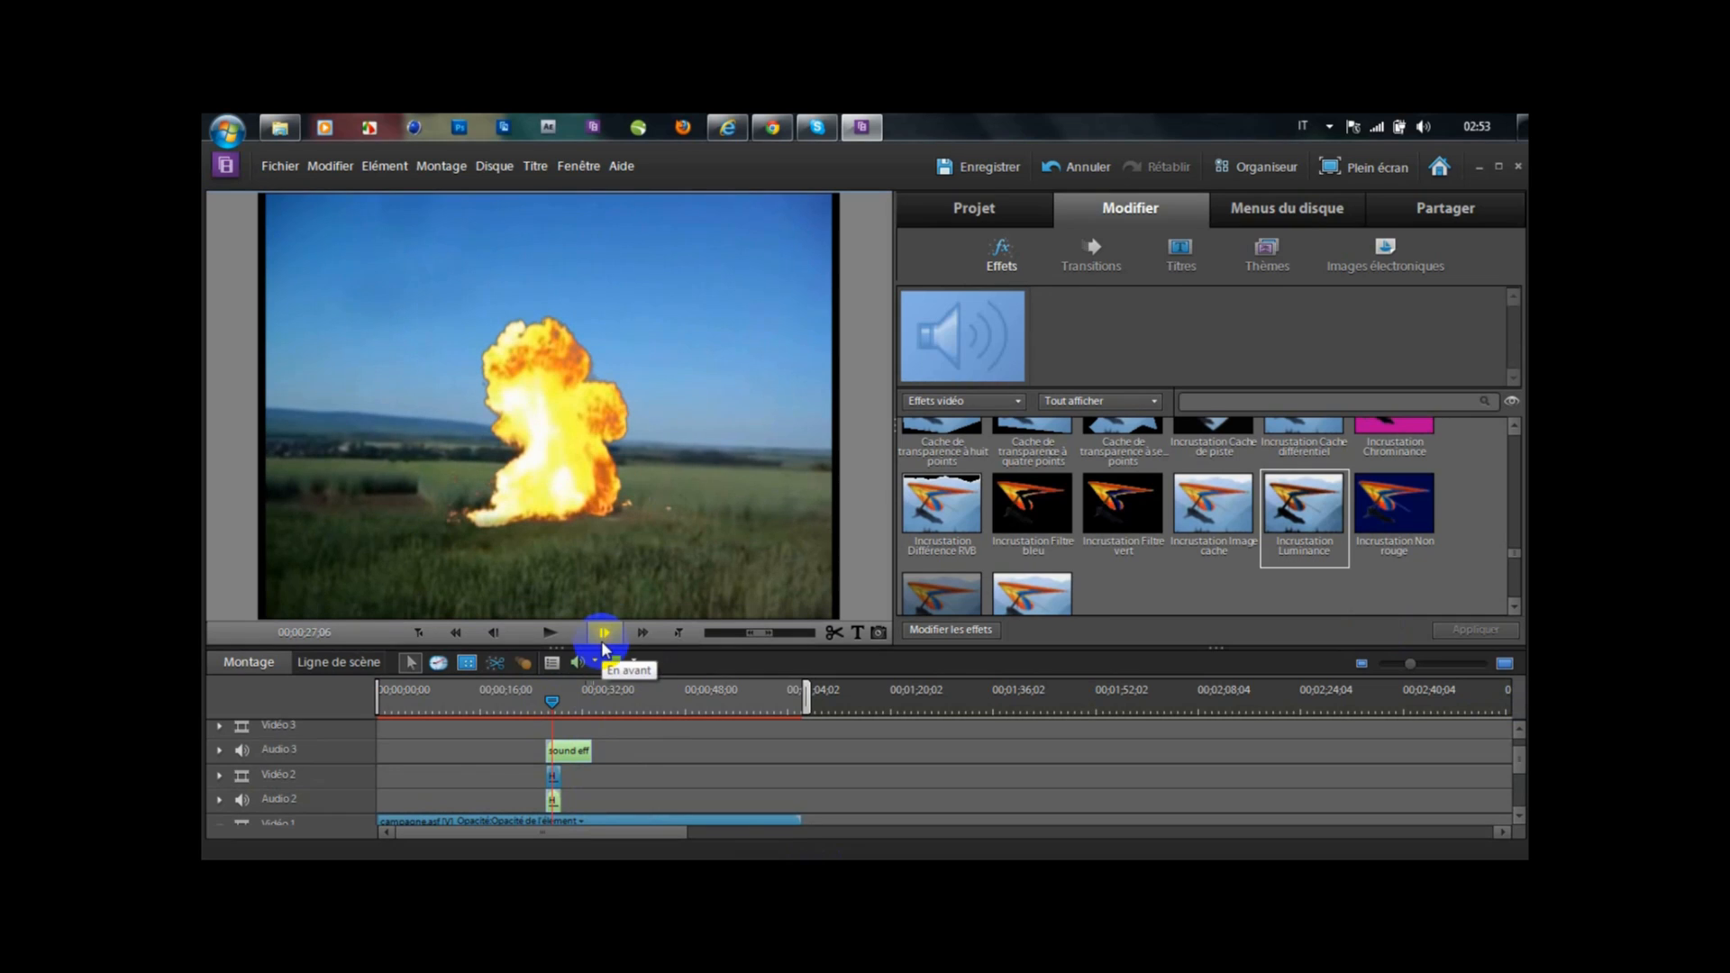
left_click_drag(548, 754, 551, 754)
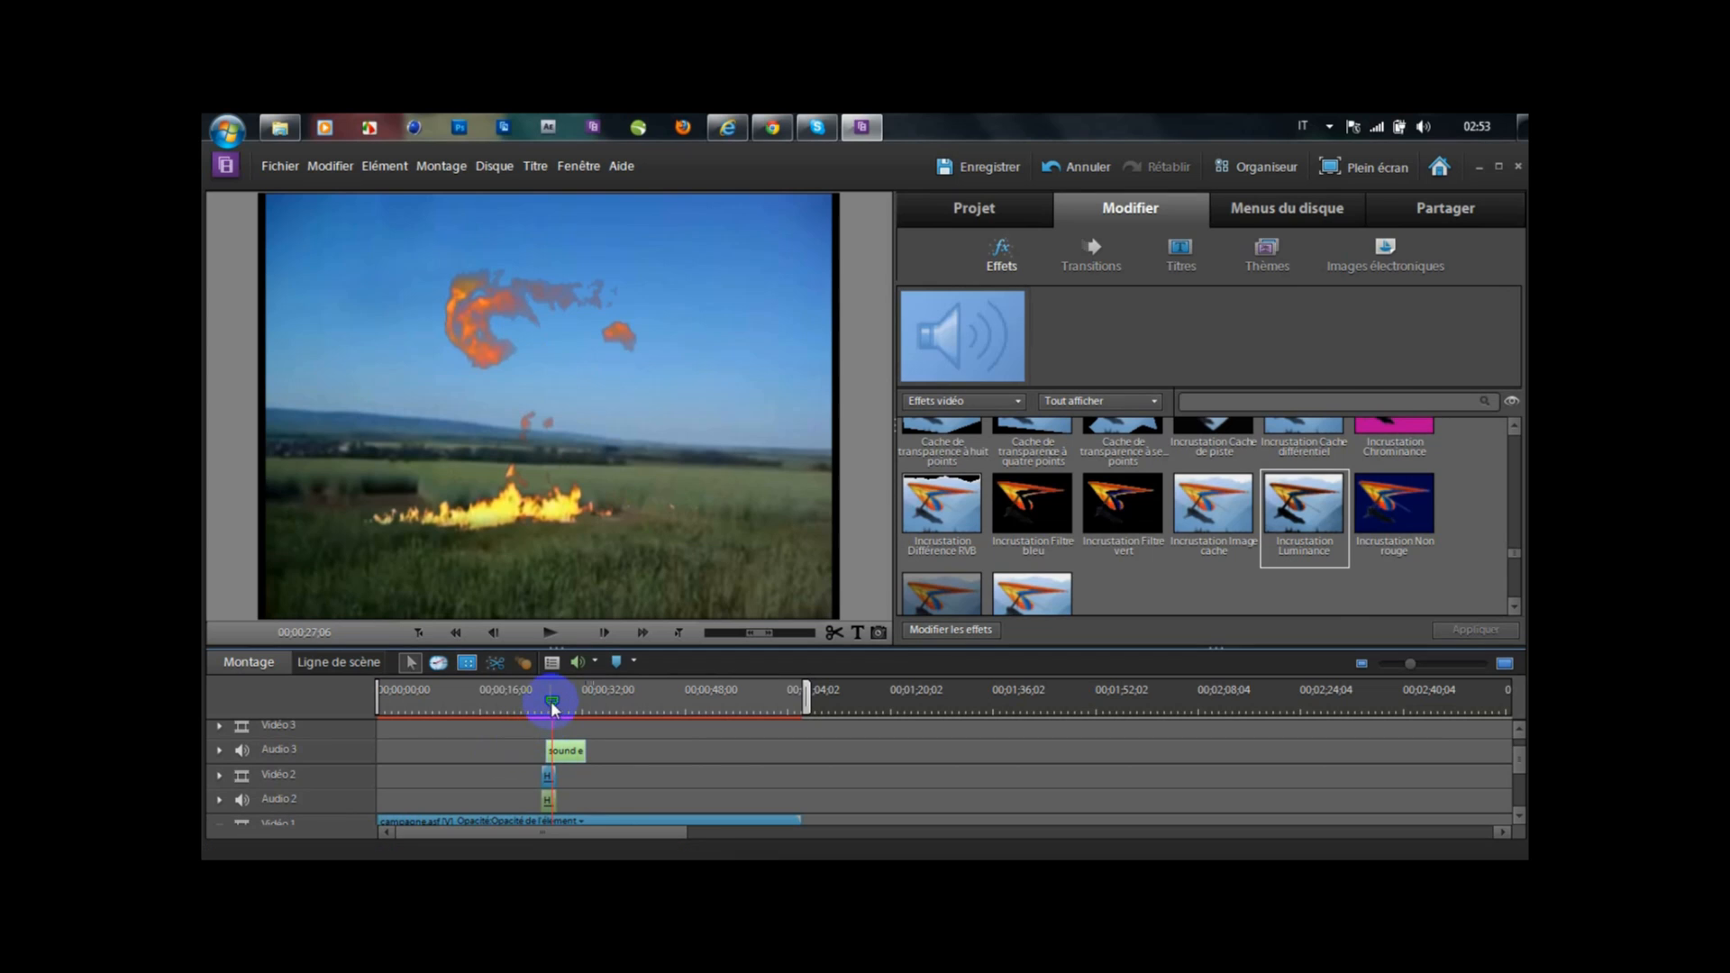
left_click_drag(553, 709, 595, 725)
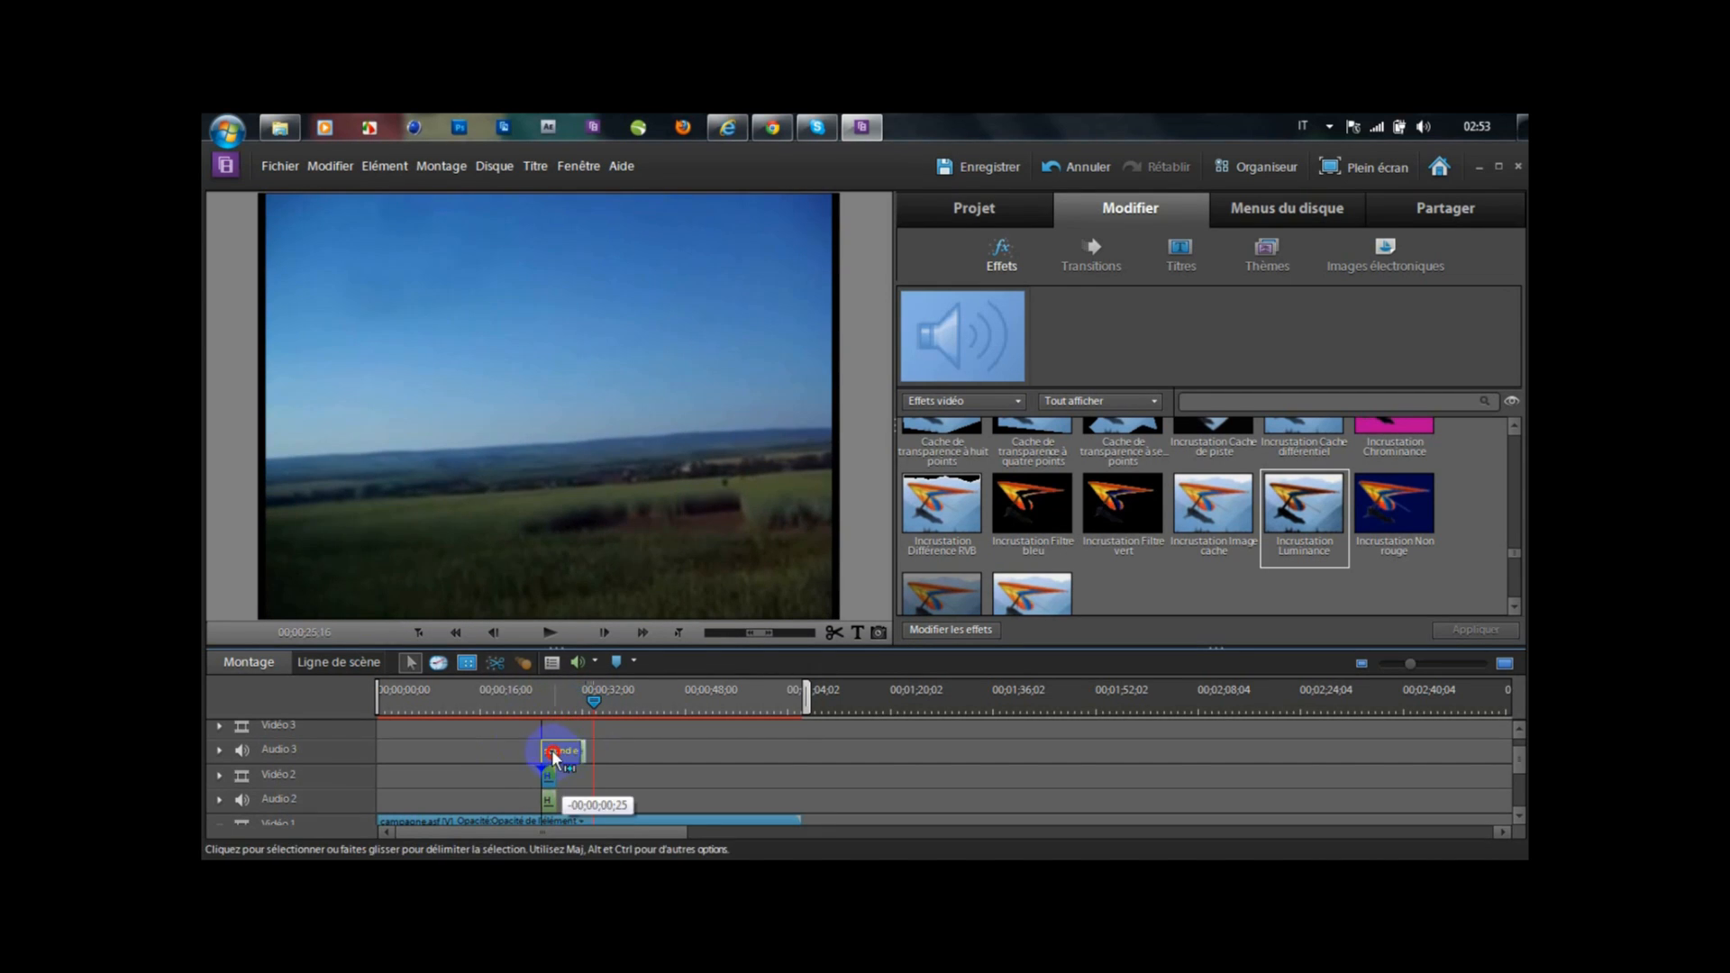
left_click(553, 752)
left_click_drag(553, 751, 569, 712)
left_click(599, 704)
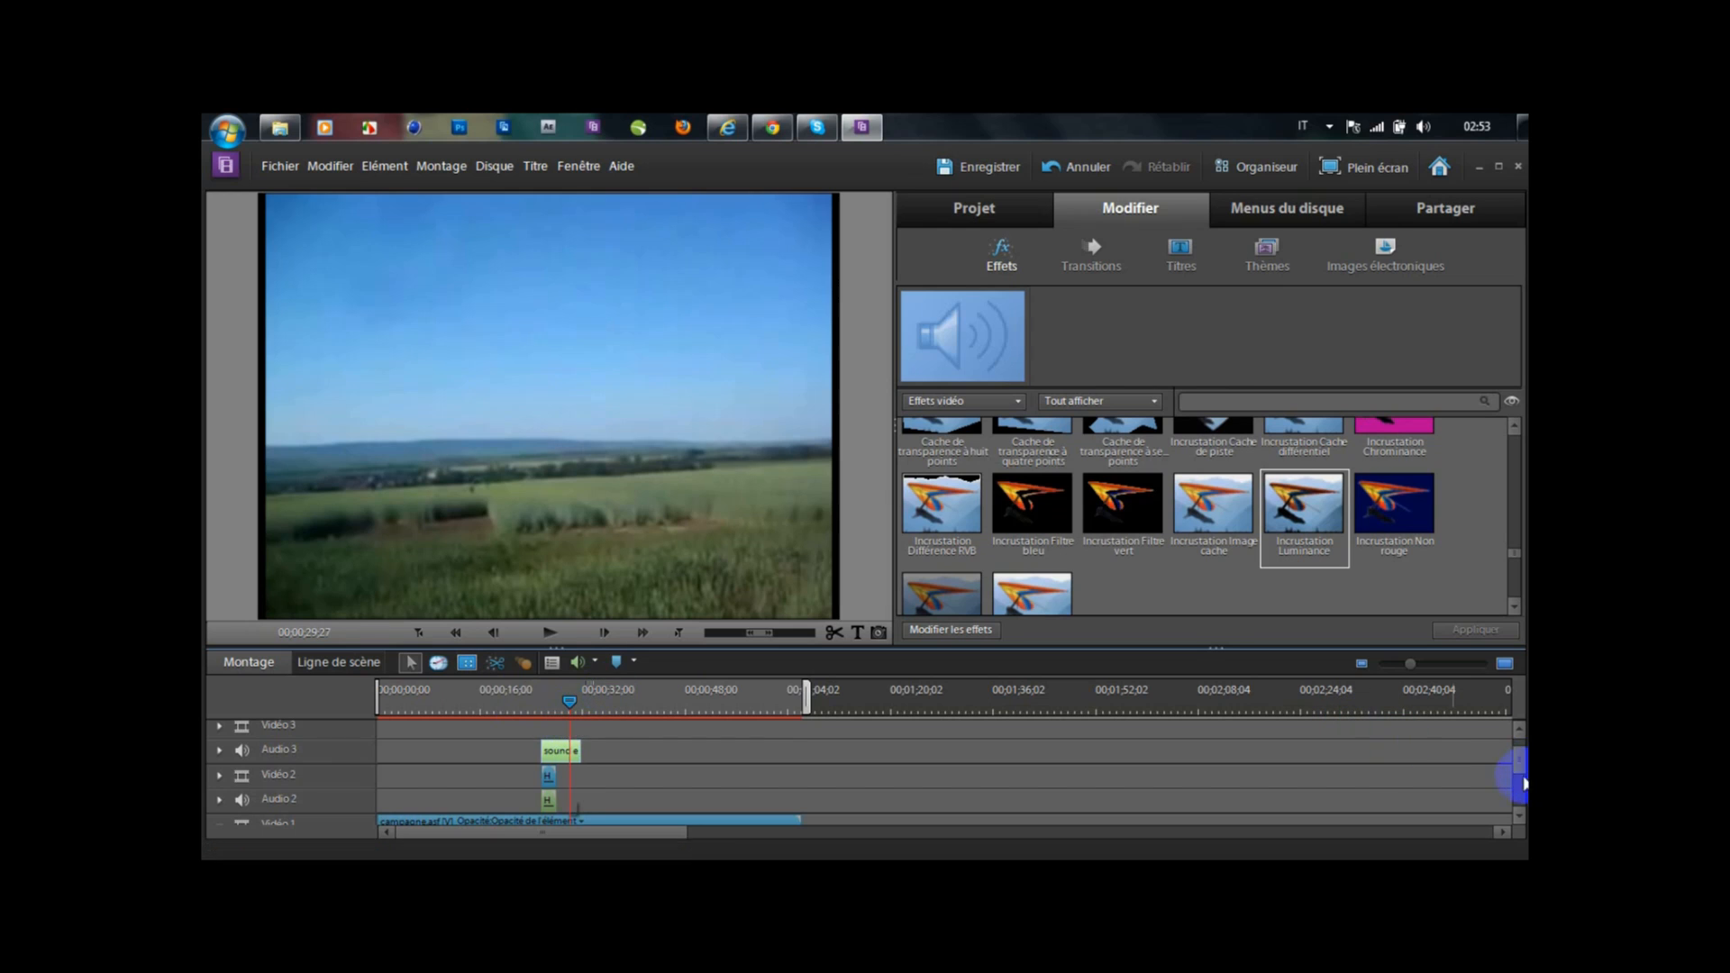
- Position the playhead at the start of the explosion, at 00;00;25;19
left_click_drag(1521, 764, 1523, 773)
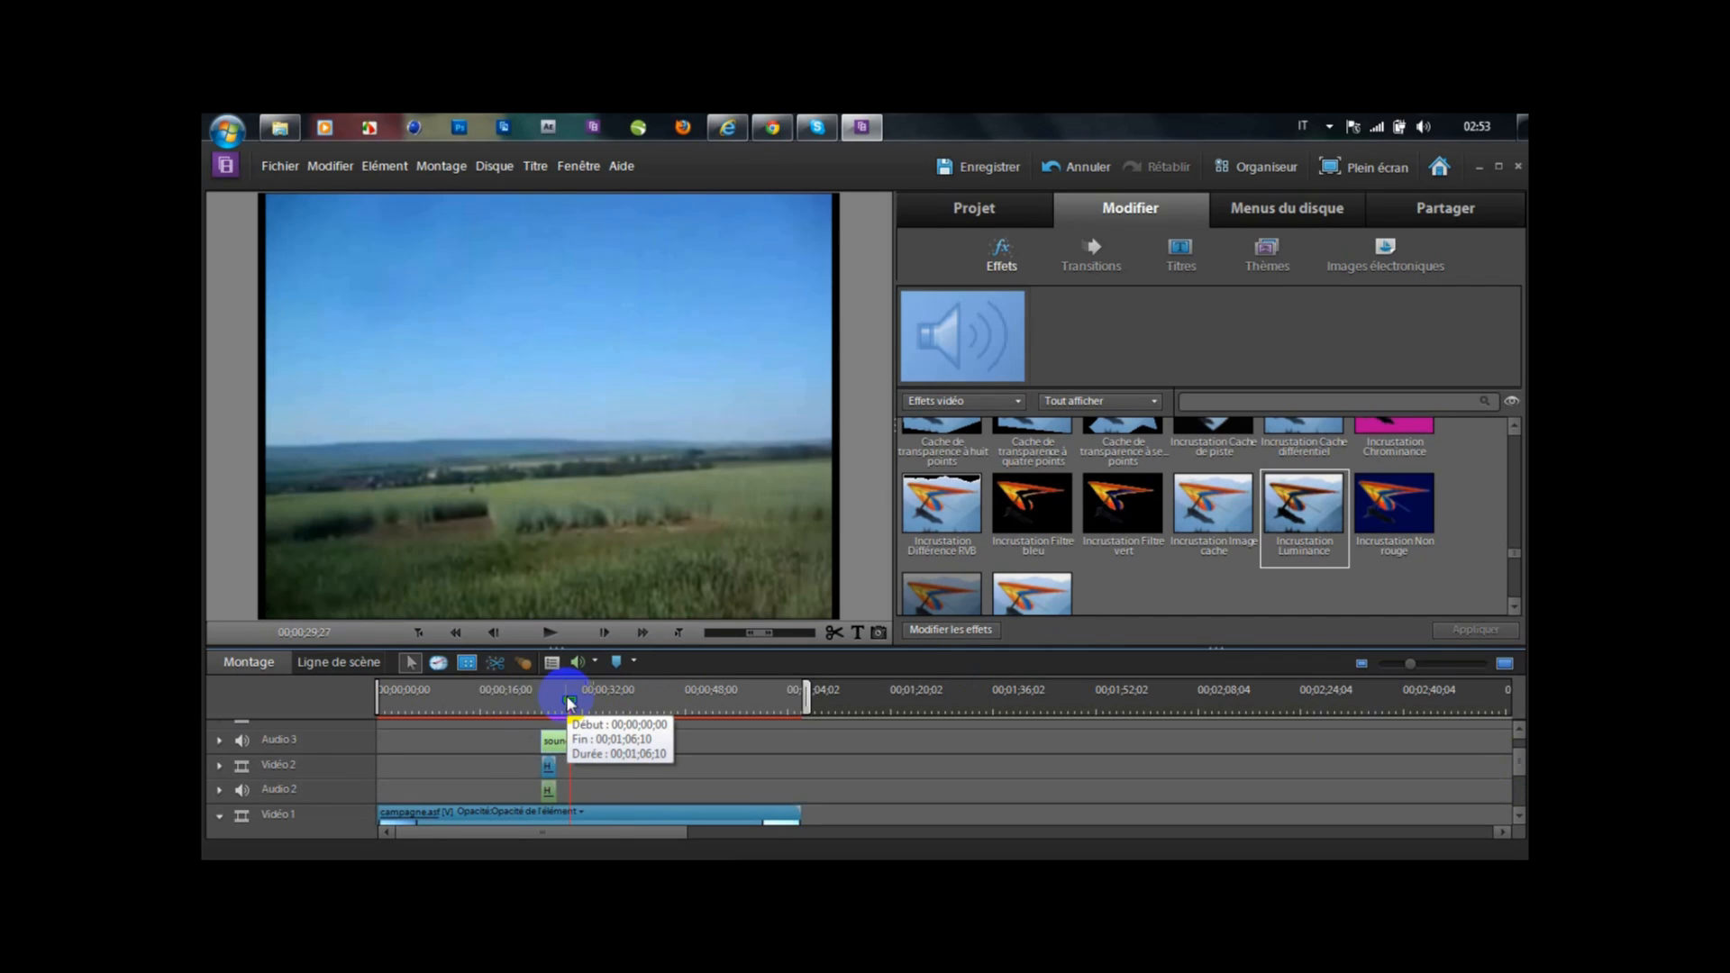
mouse_move(569, 703)
left_mouse_down()
mouse_move(526, 711)
mouse_move(543, 709)
left_mouse_up()
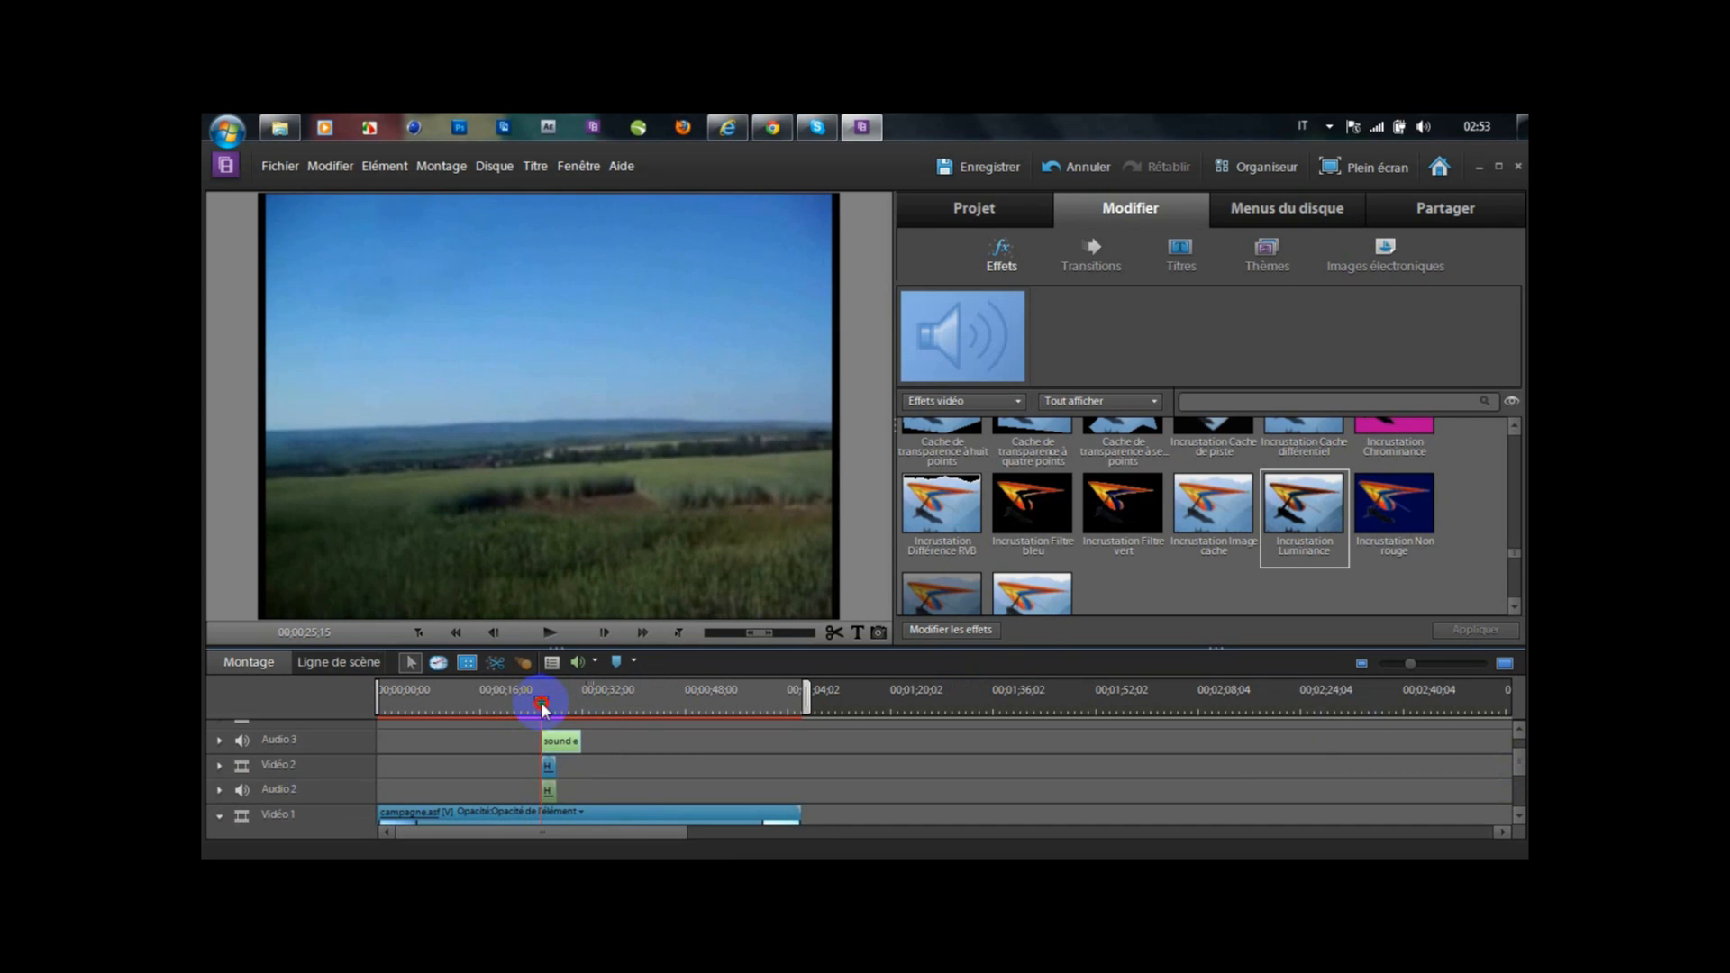
left_click_drag(542, 709, 543, 708)
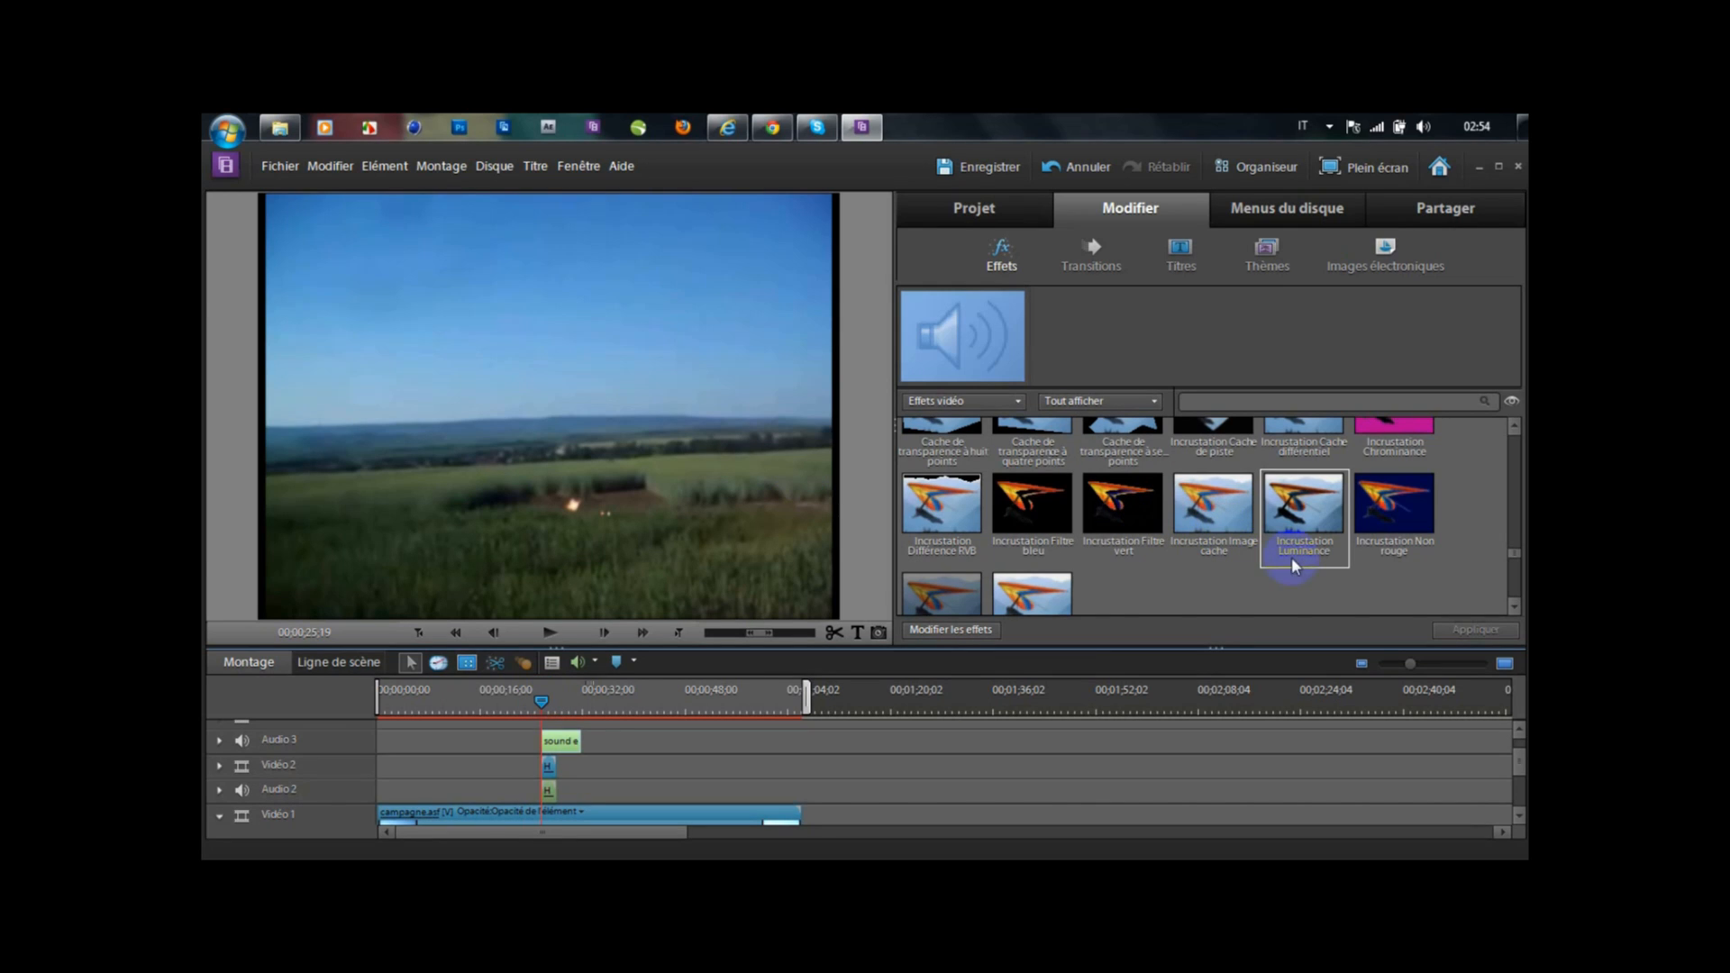
left_click(1512, 431)
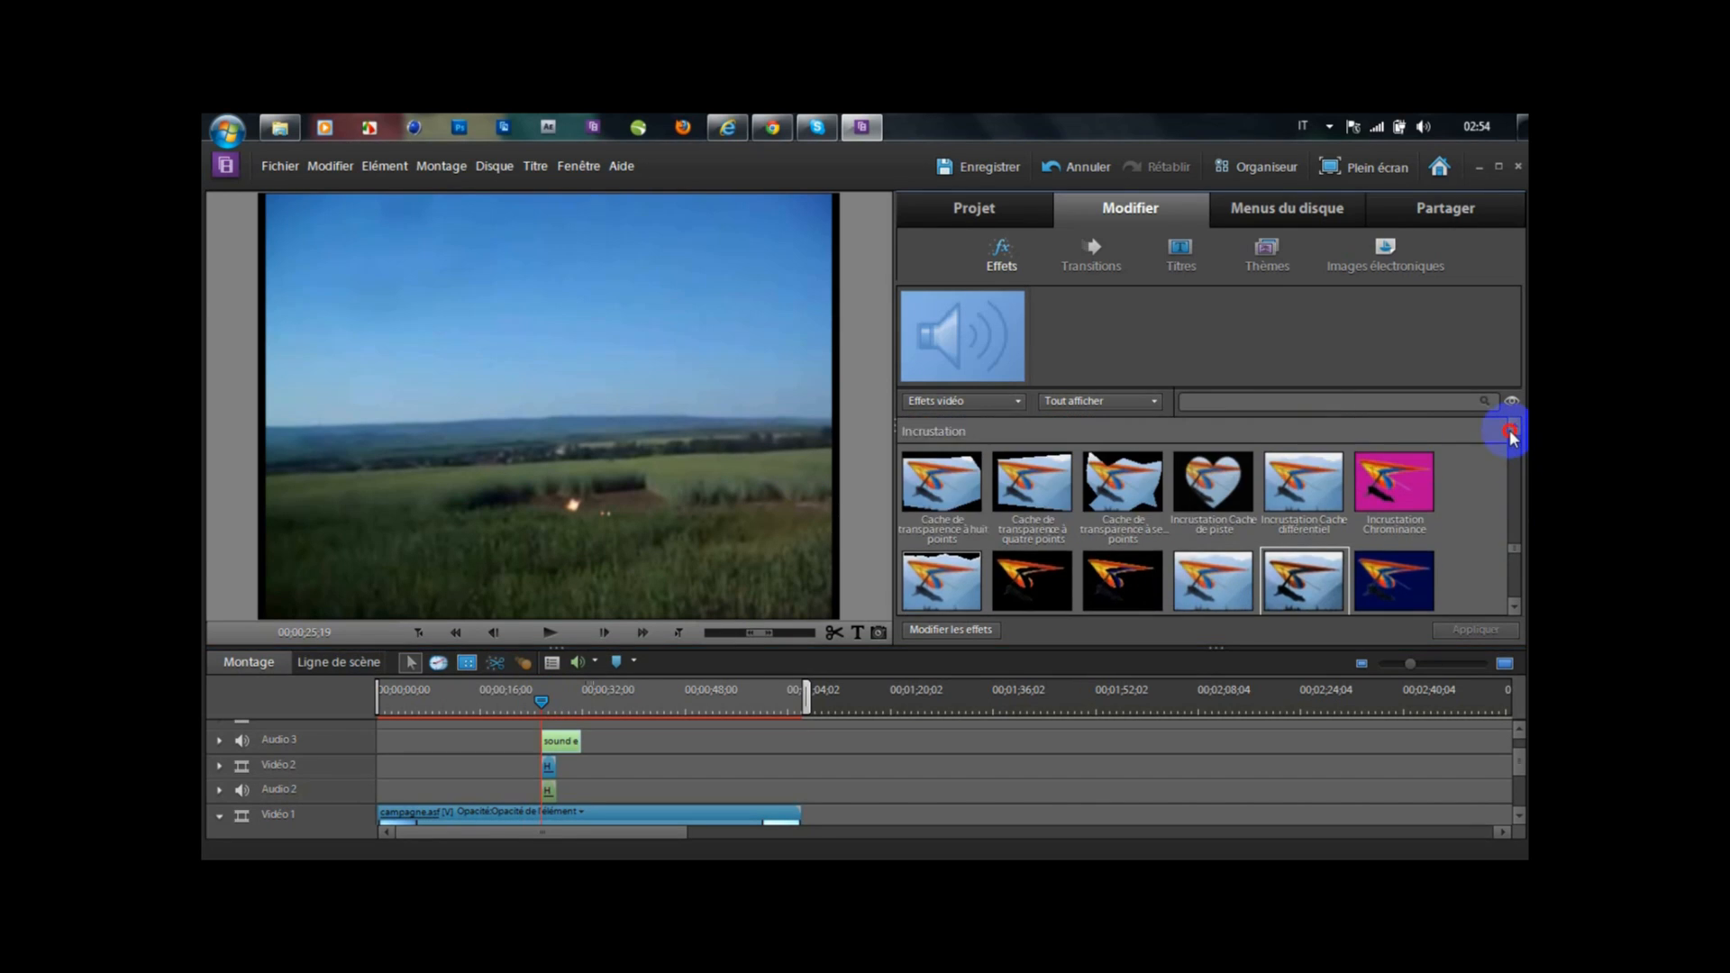
left_click_drag(1511, 436, 1510, 433)
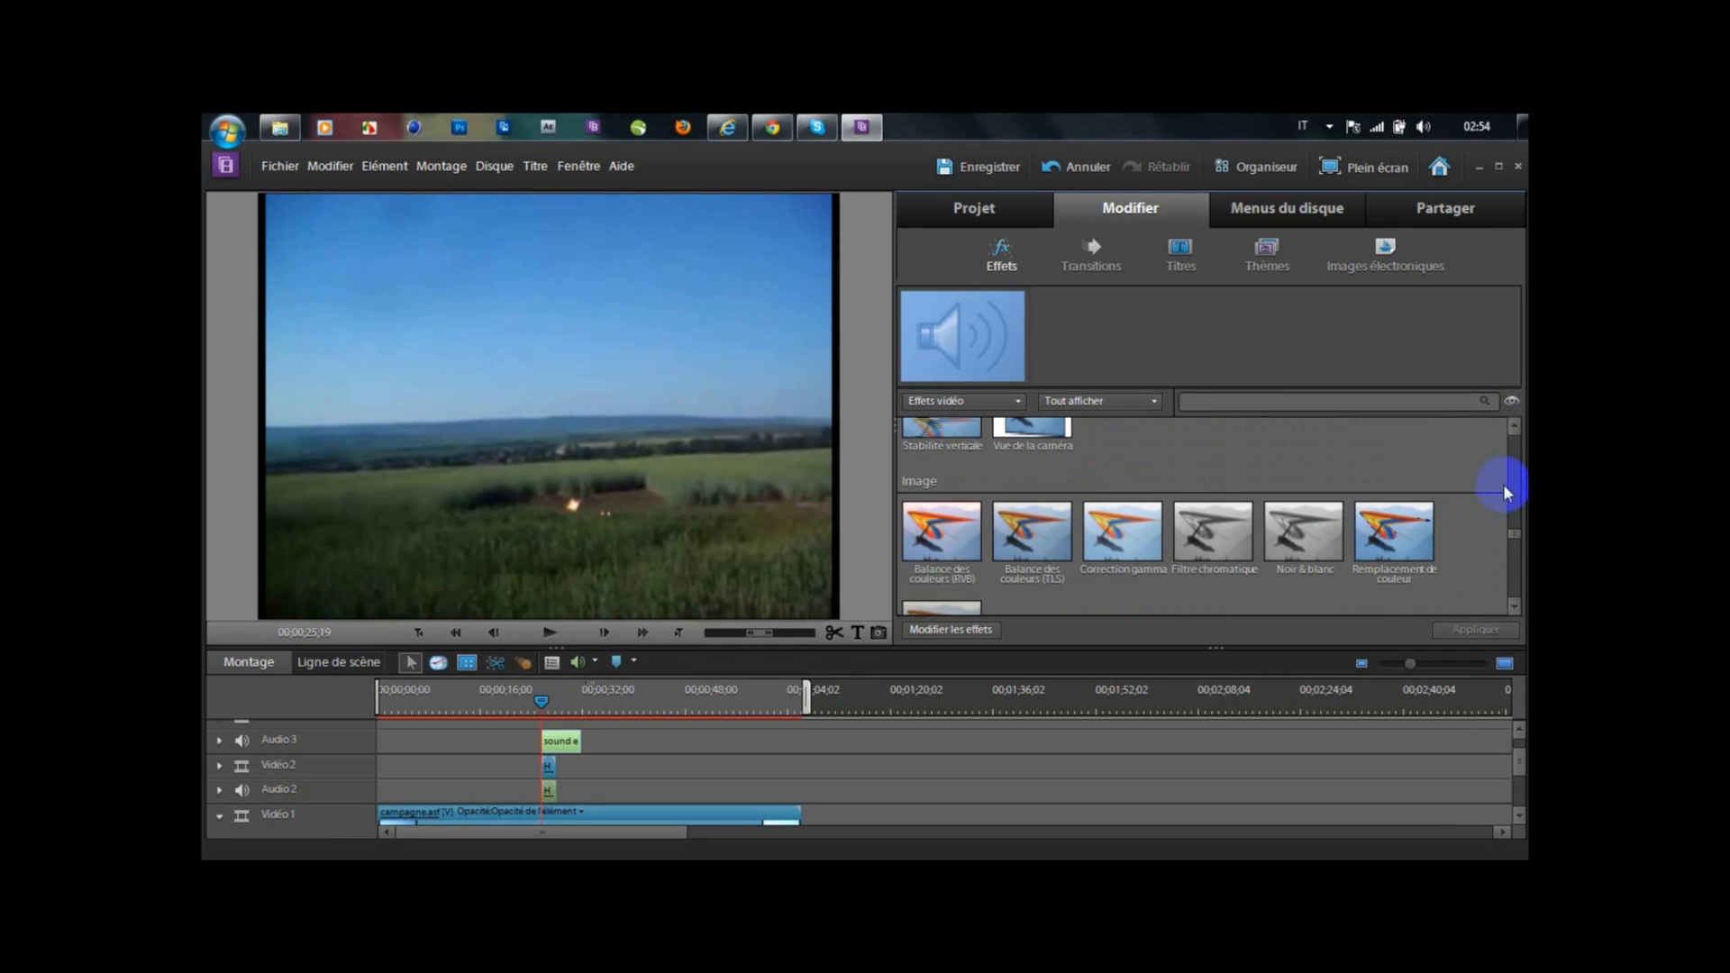
left_click(1515, 532)
left_click_drag(1515, 532, 1514, 494)
left_click(1020, 533)
key("ctrl+z")
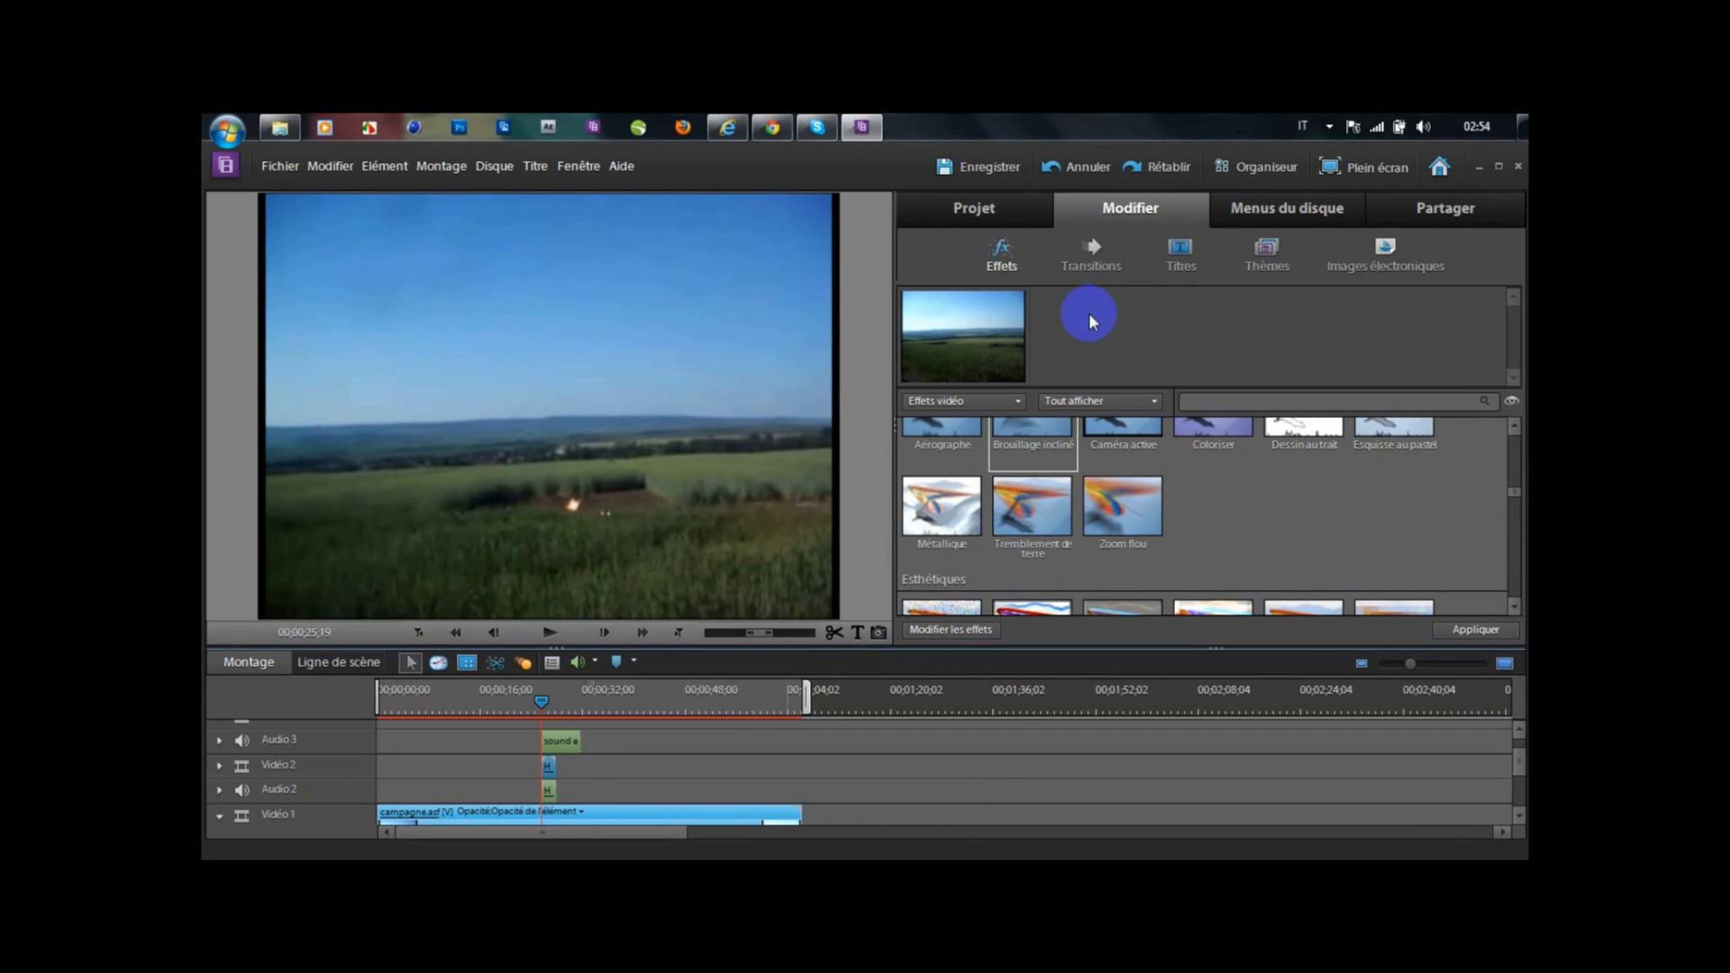
- Split the campagne clip at the playhead, apply the Tremblement de terre effect to the part after the cut, and preview it
left_click(834, 635)
left_click(912, 602)
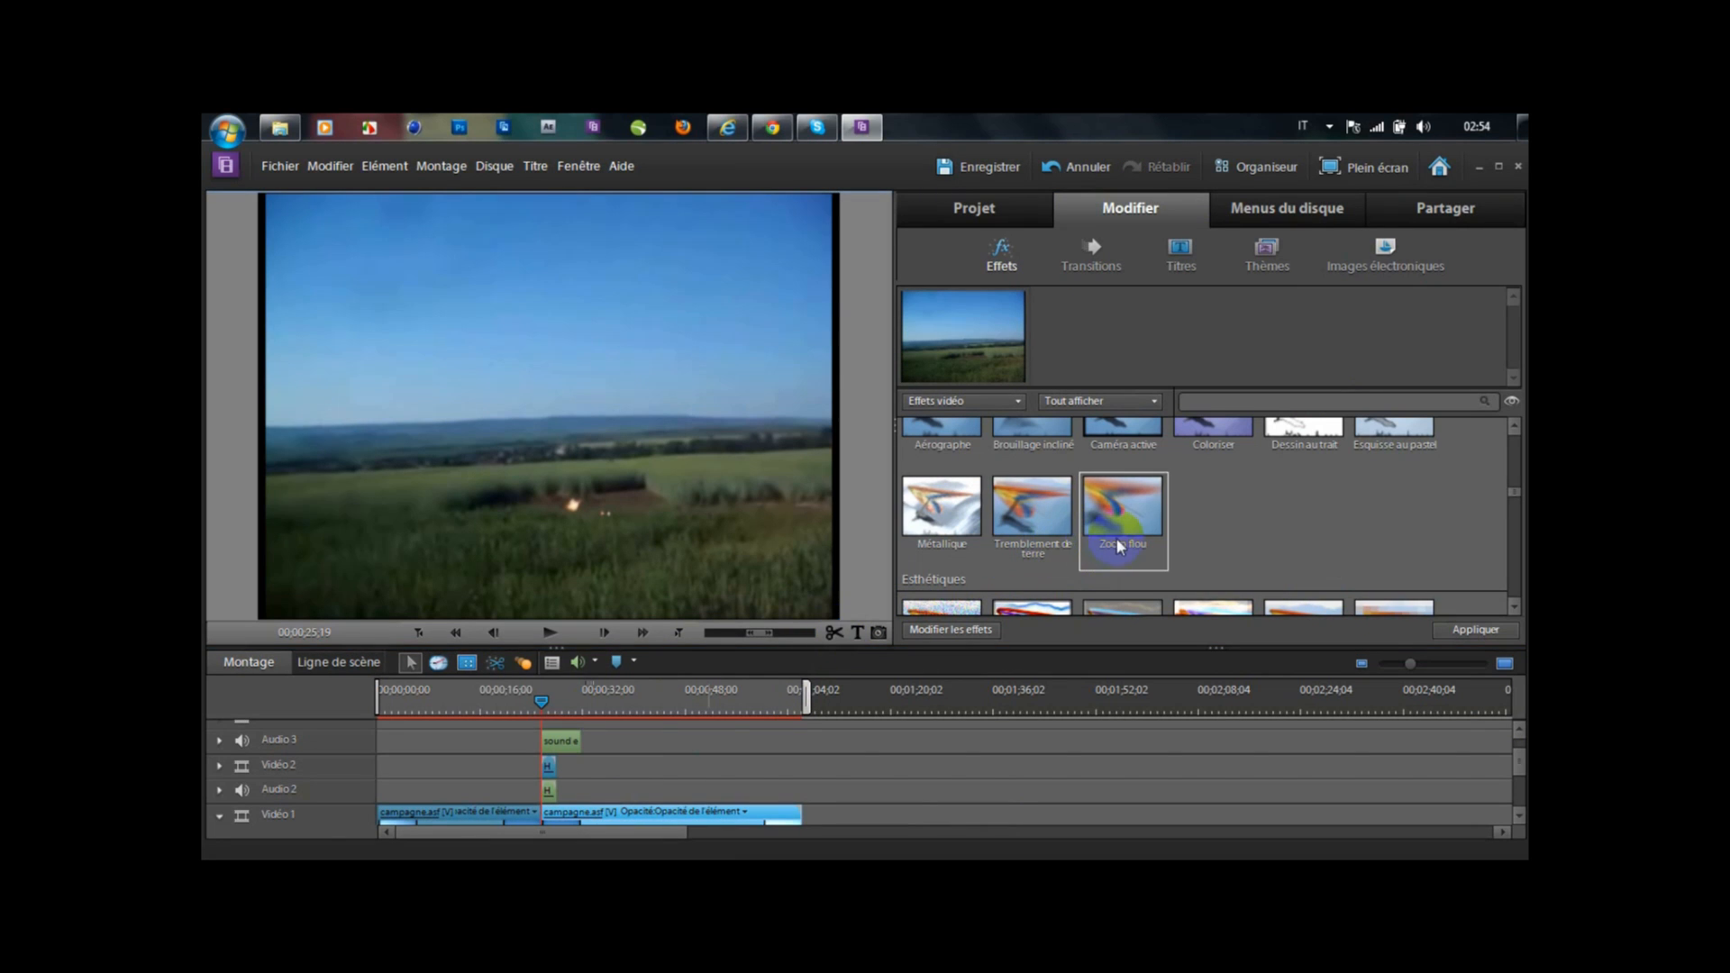
left_click(1050, 560)
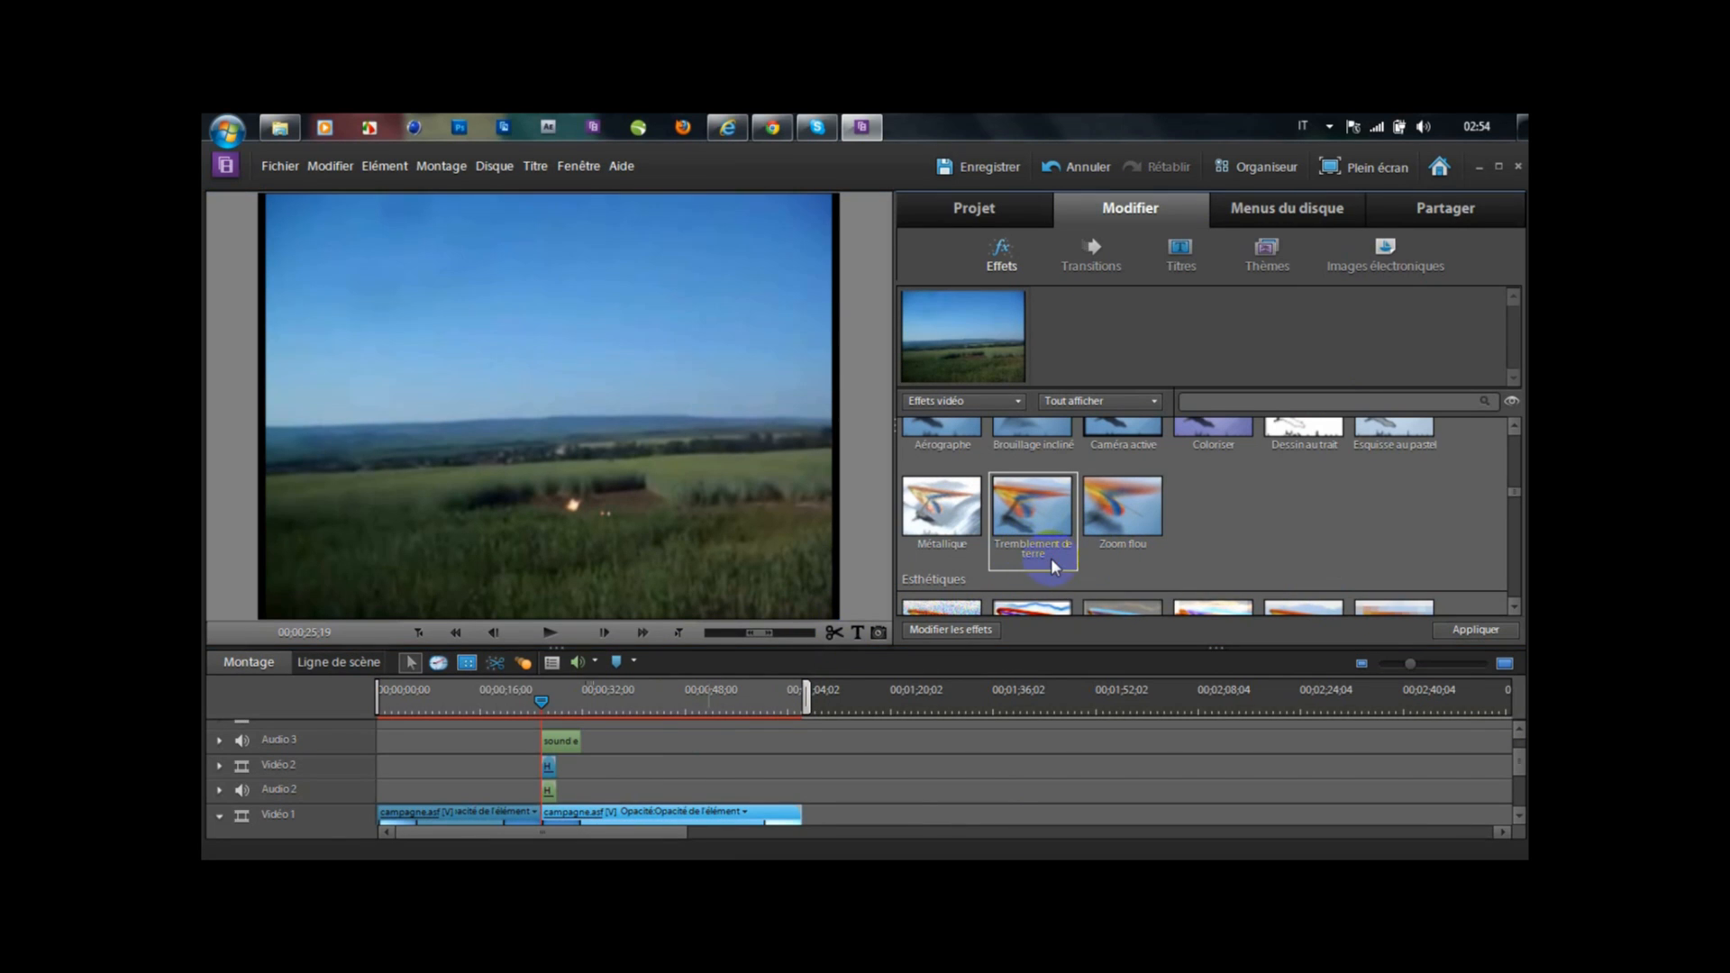
left_click(1475, 634)
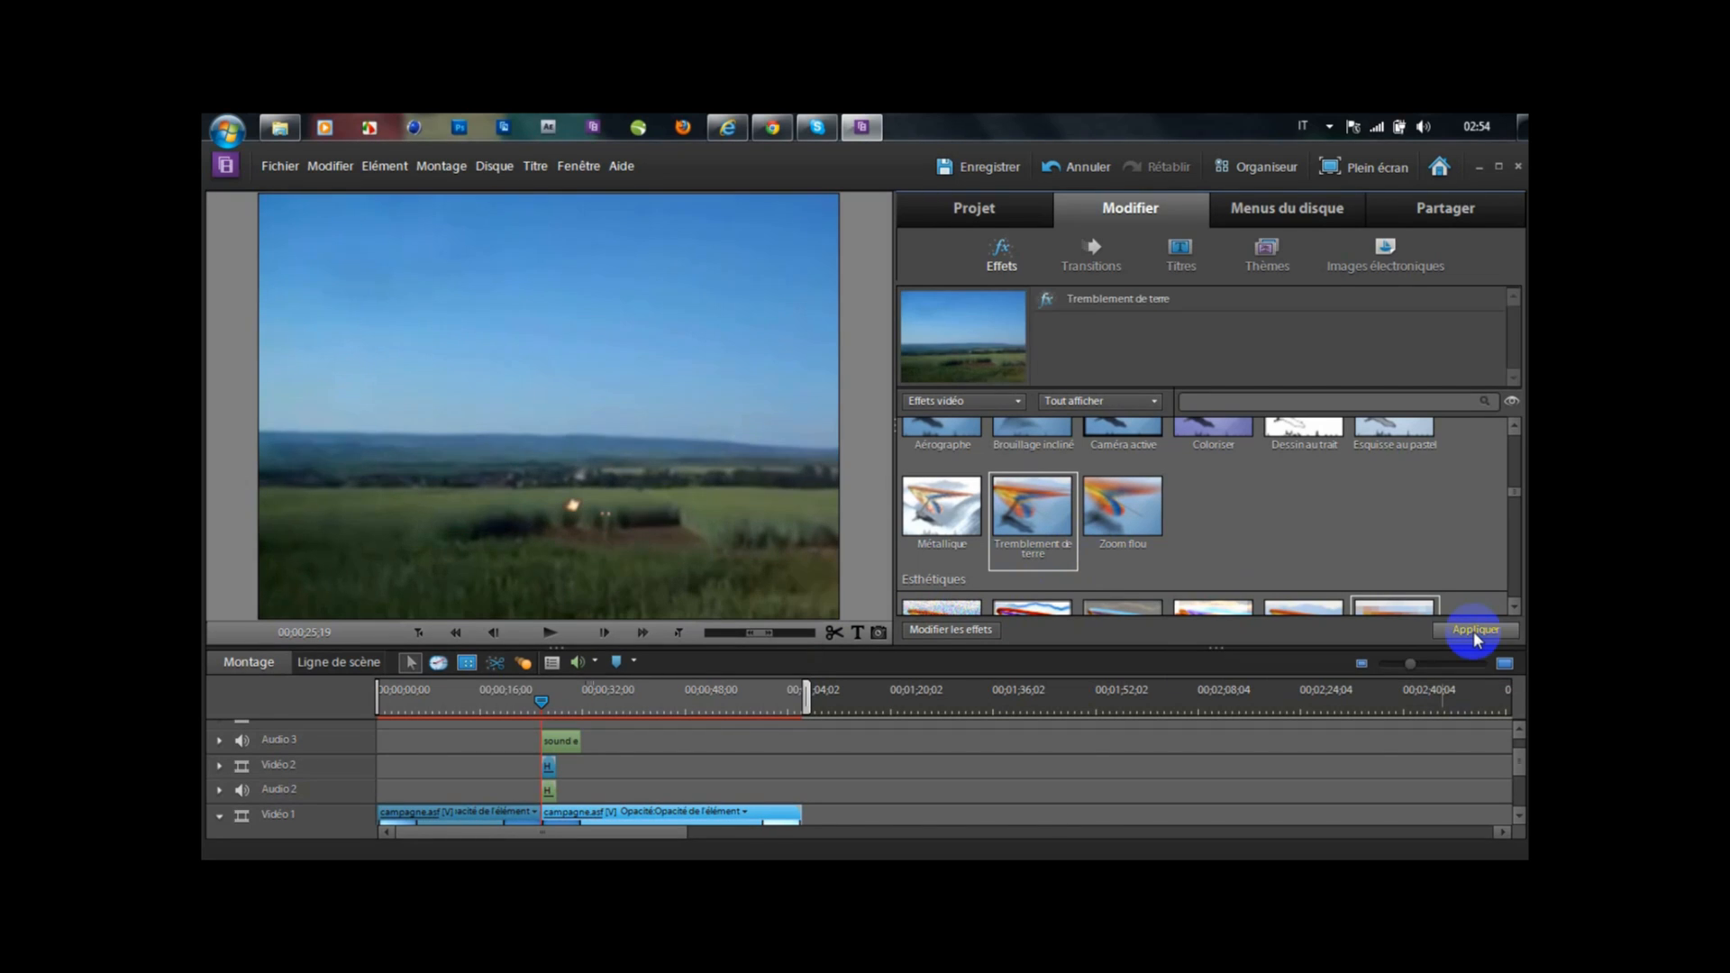
left_click(546, 704)
left_click_drag(546, 704, 559, 712)
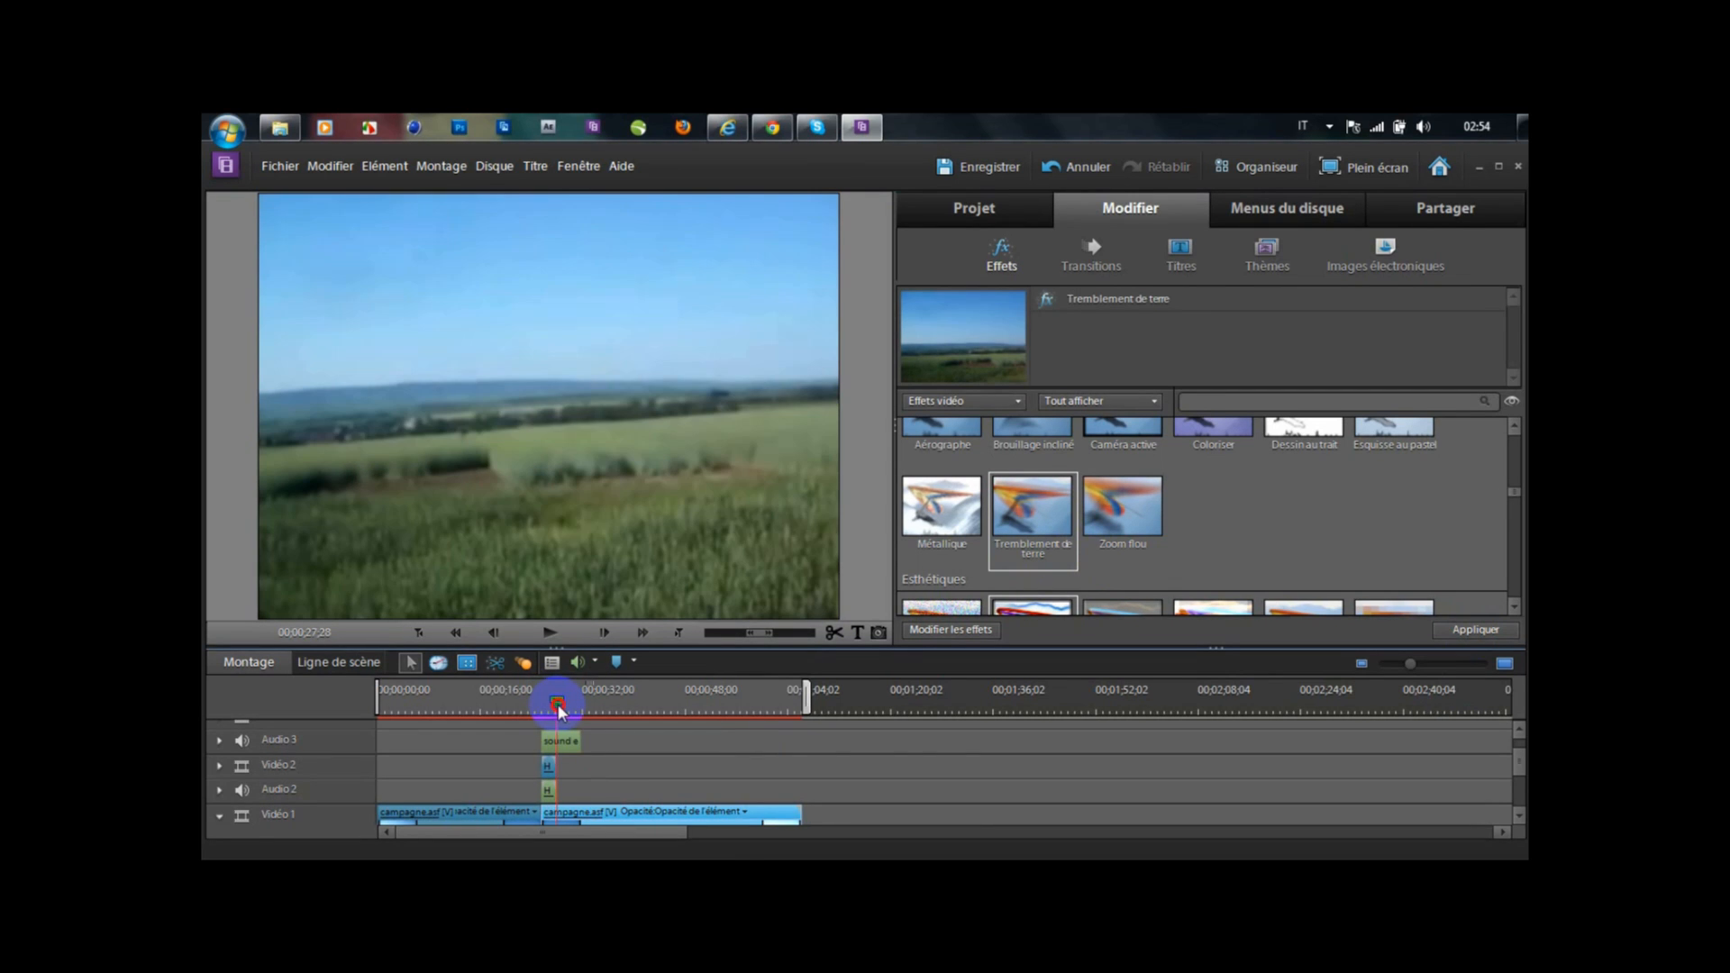
- Split the campagne clip at 00;00;27;28, delete the Tremblement de terre effect from the part after the cut, and preview the shaking segment
left_click(835, 632)
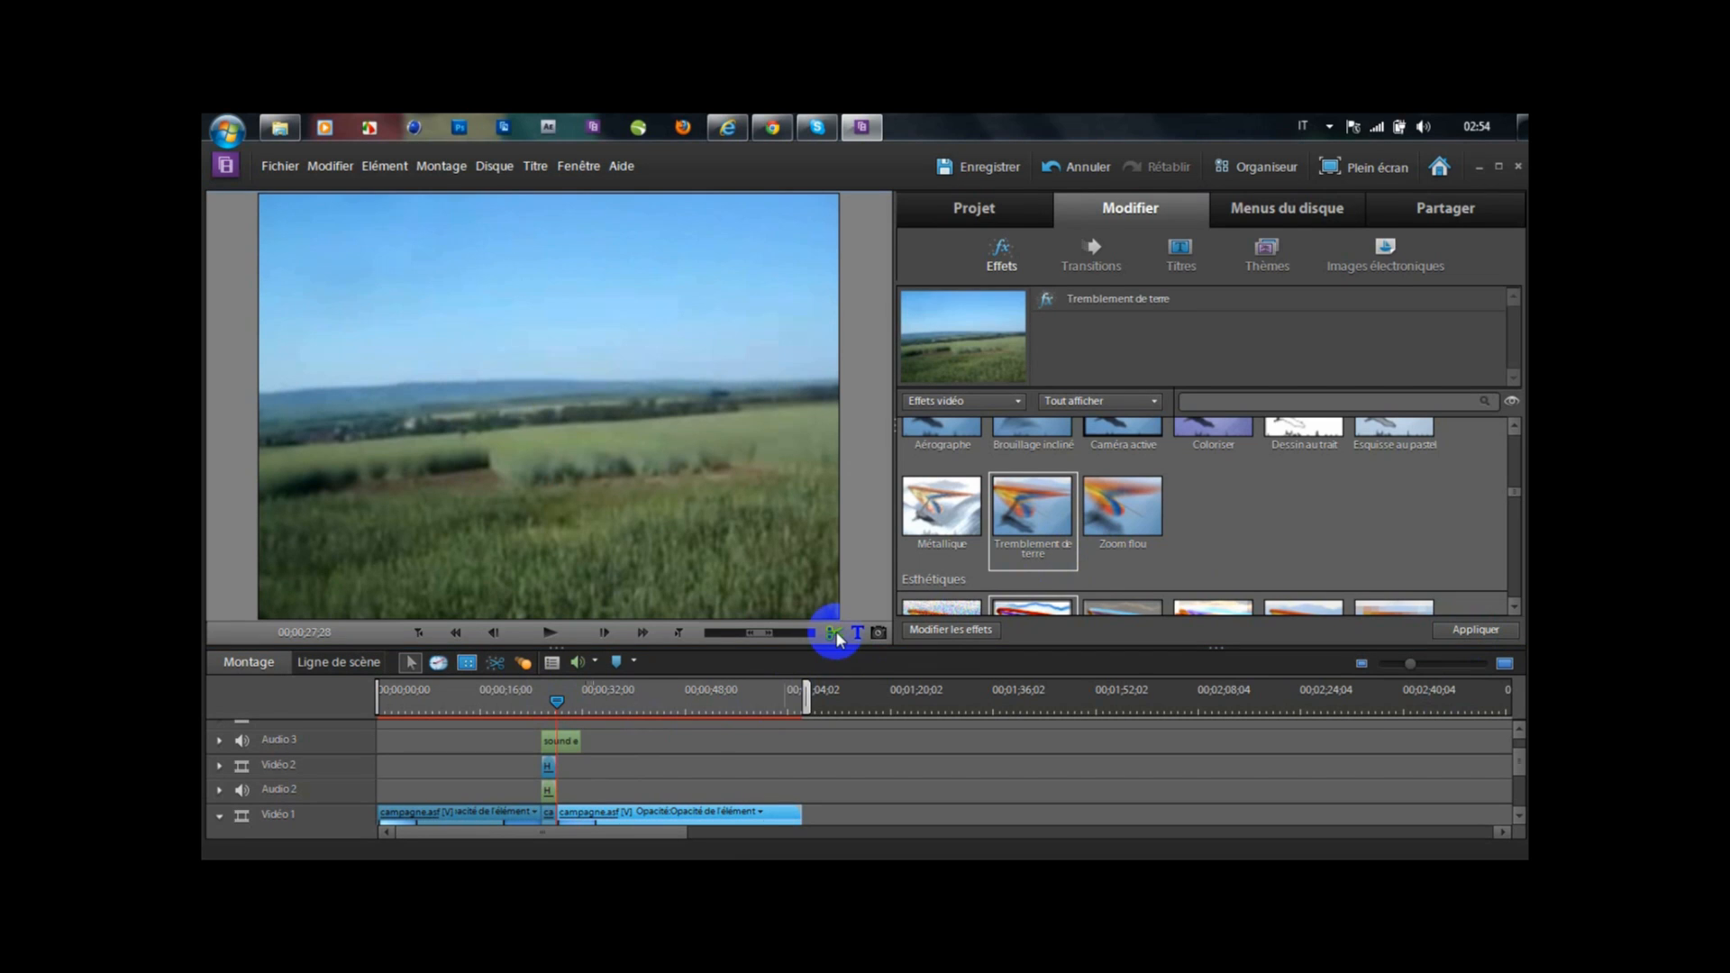
left_click(614, 813)
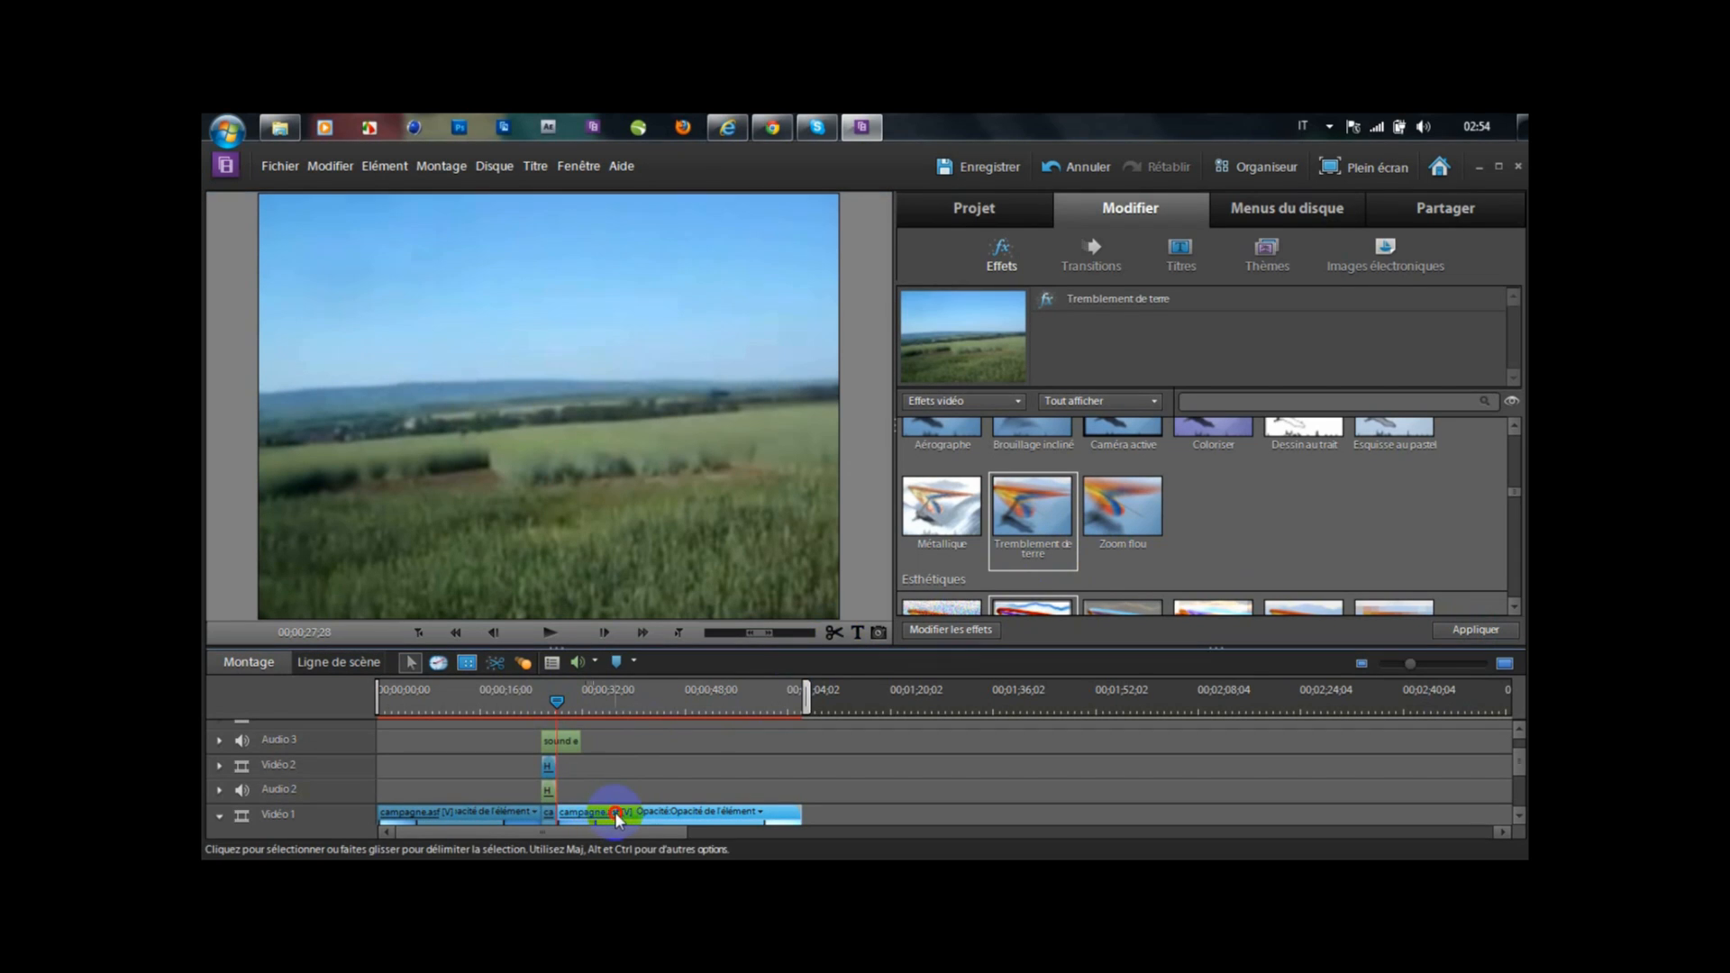
left_click(1407, 303)
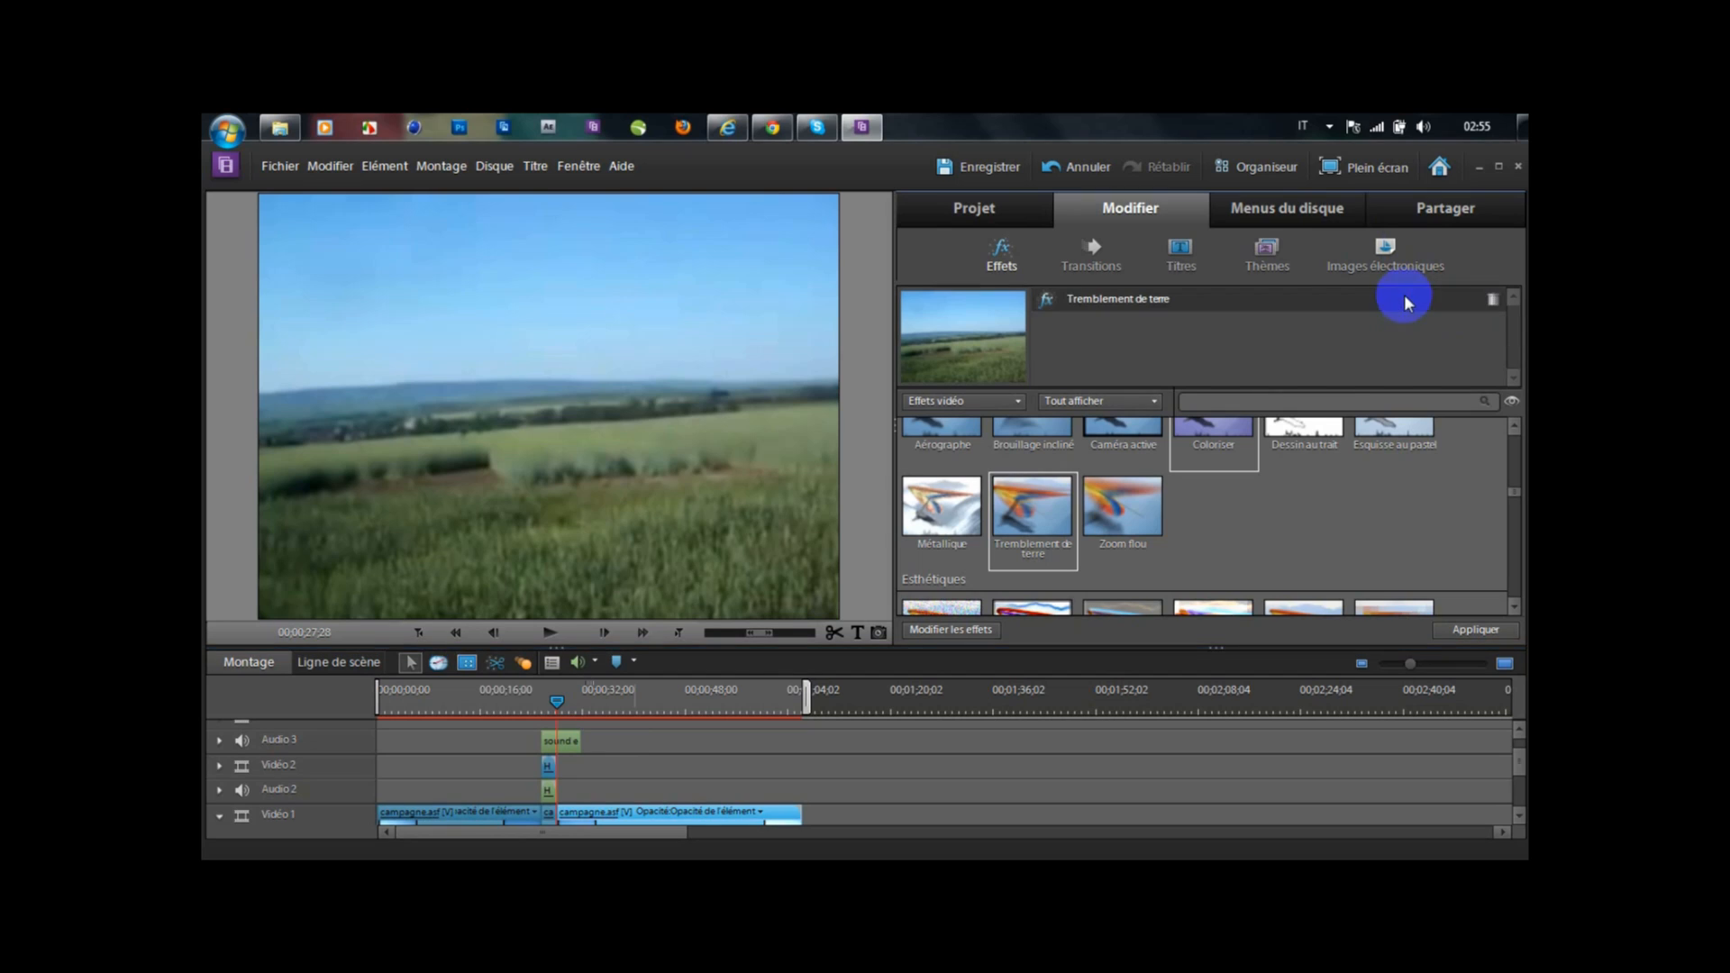
left_click(1492, 299)
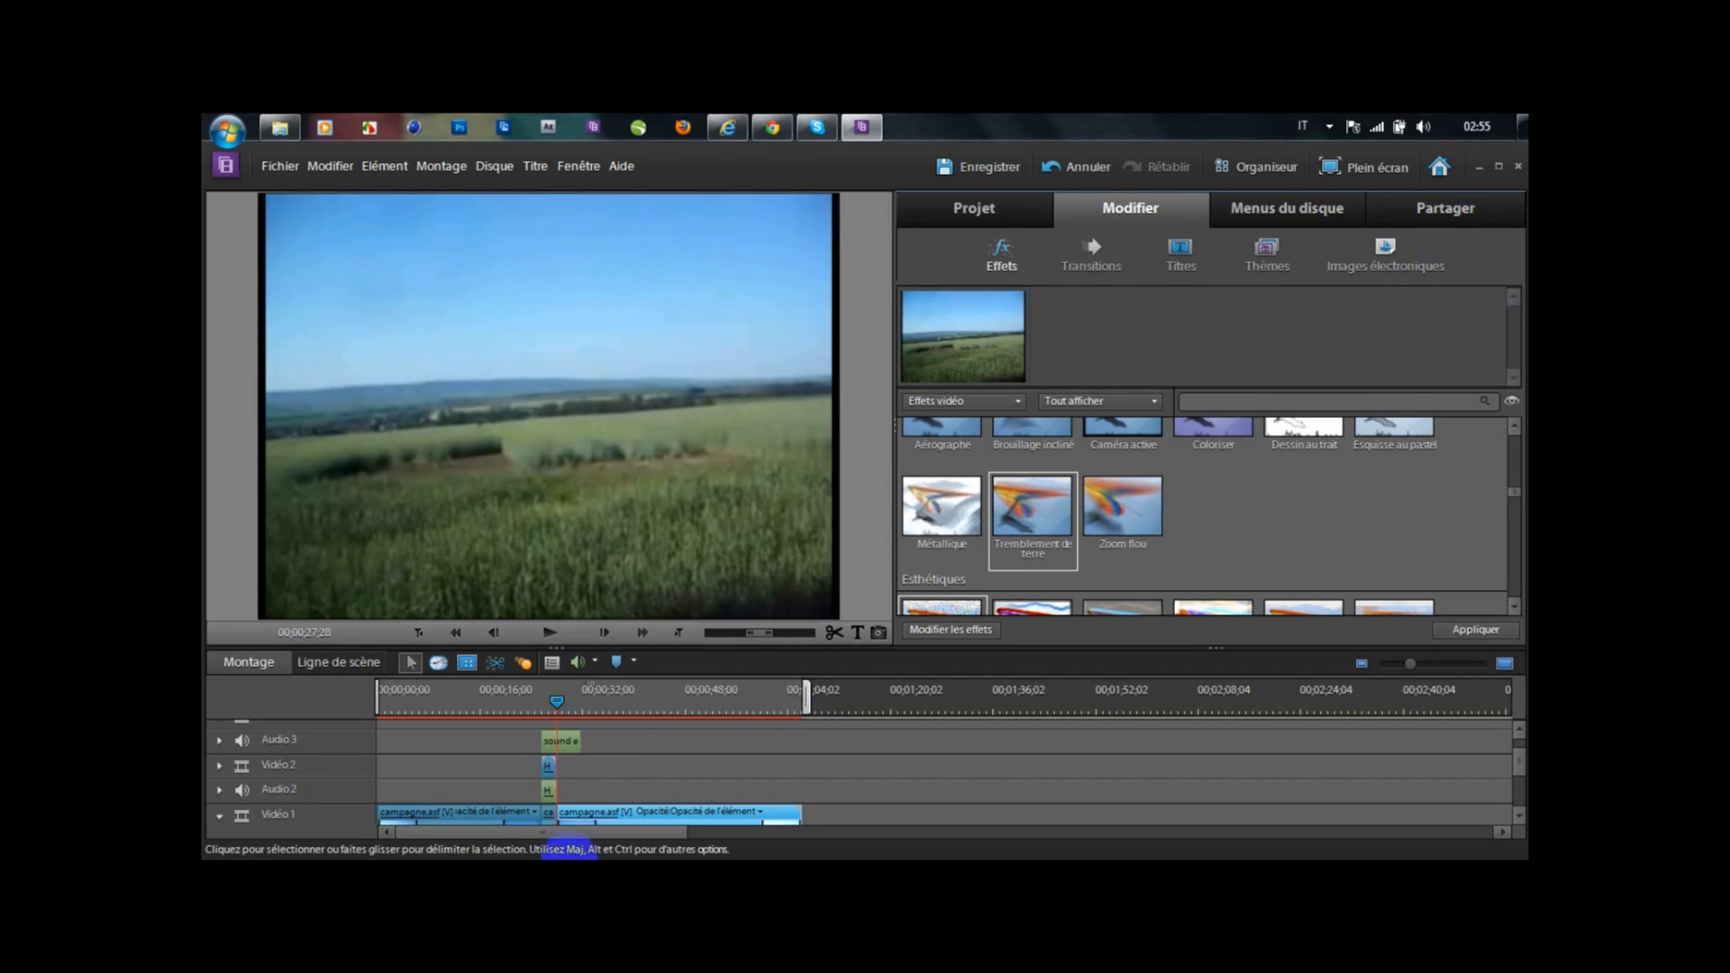
left_click(546, 813)
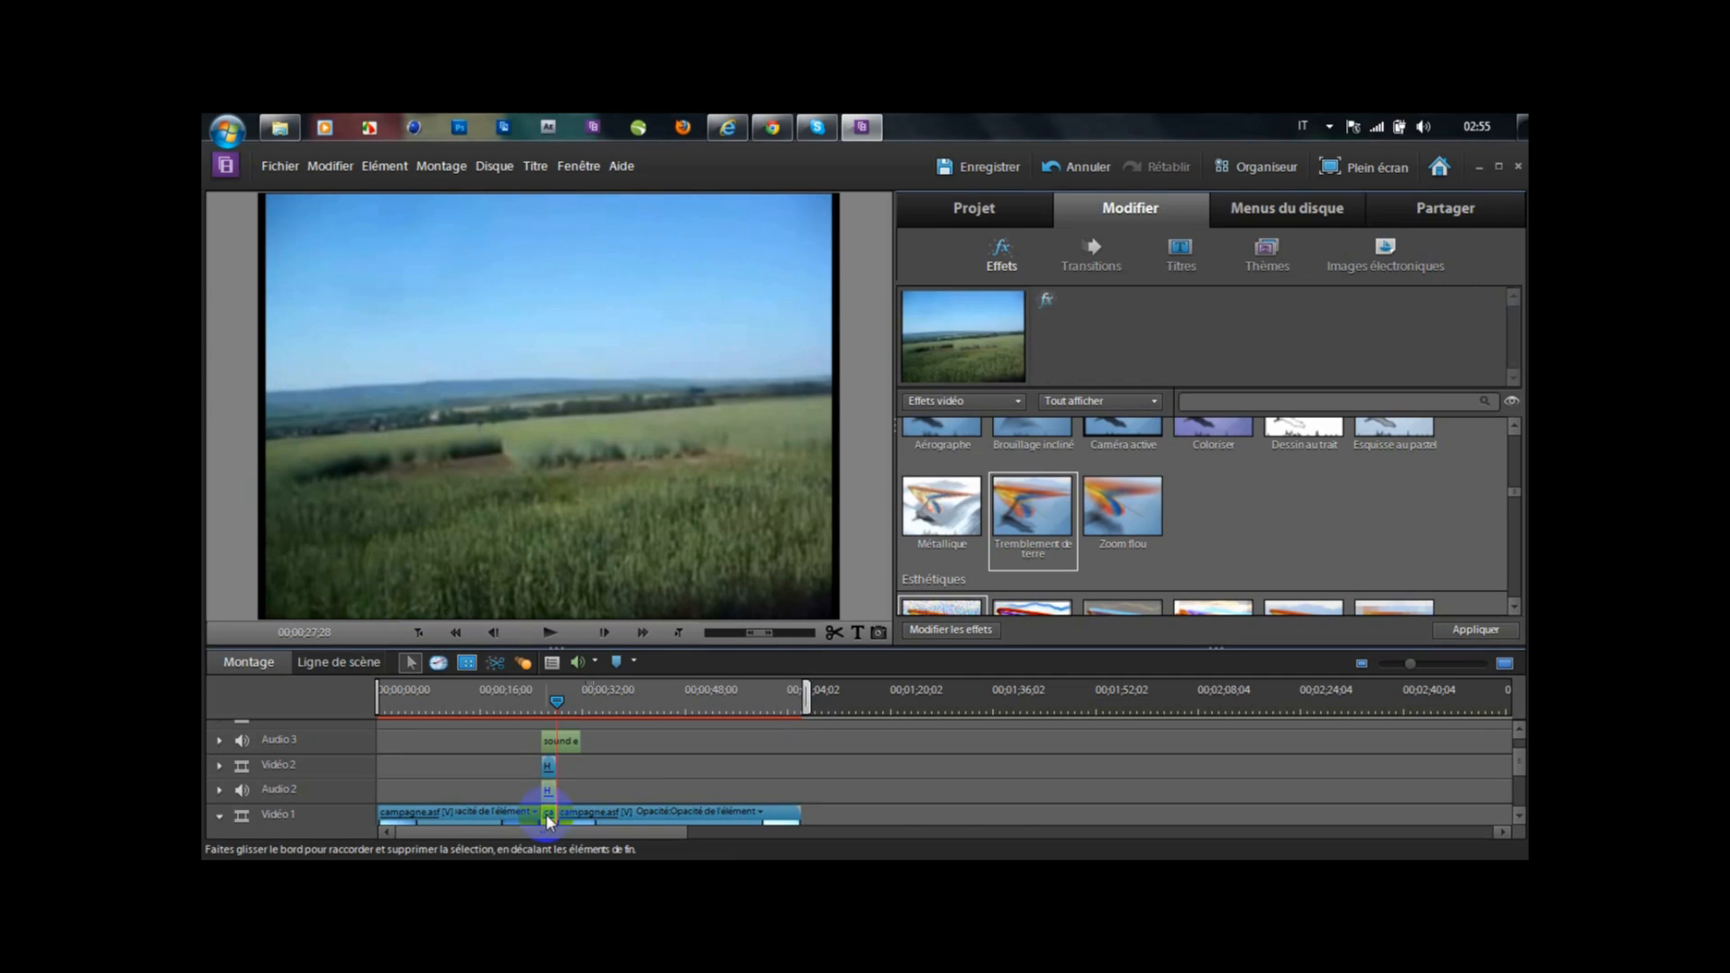
left_click_drag(555, 705, 550, 708)
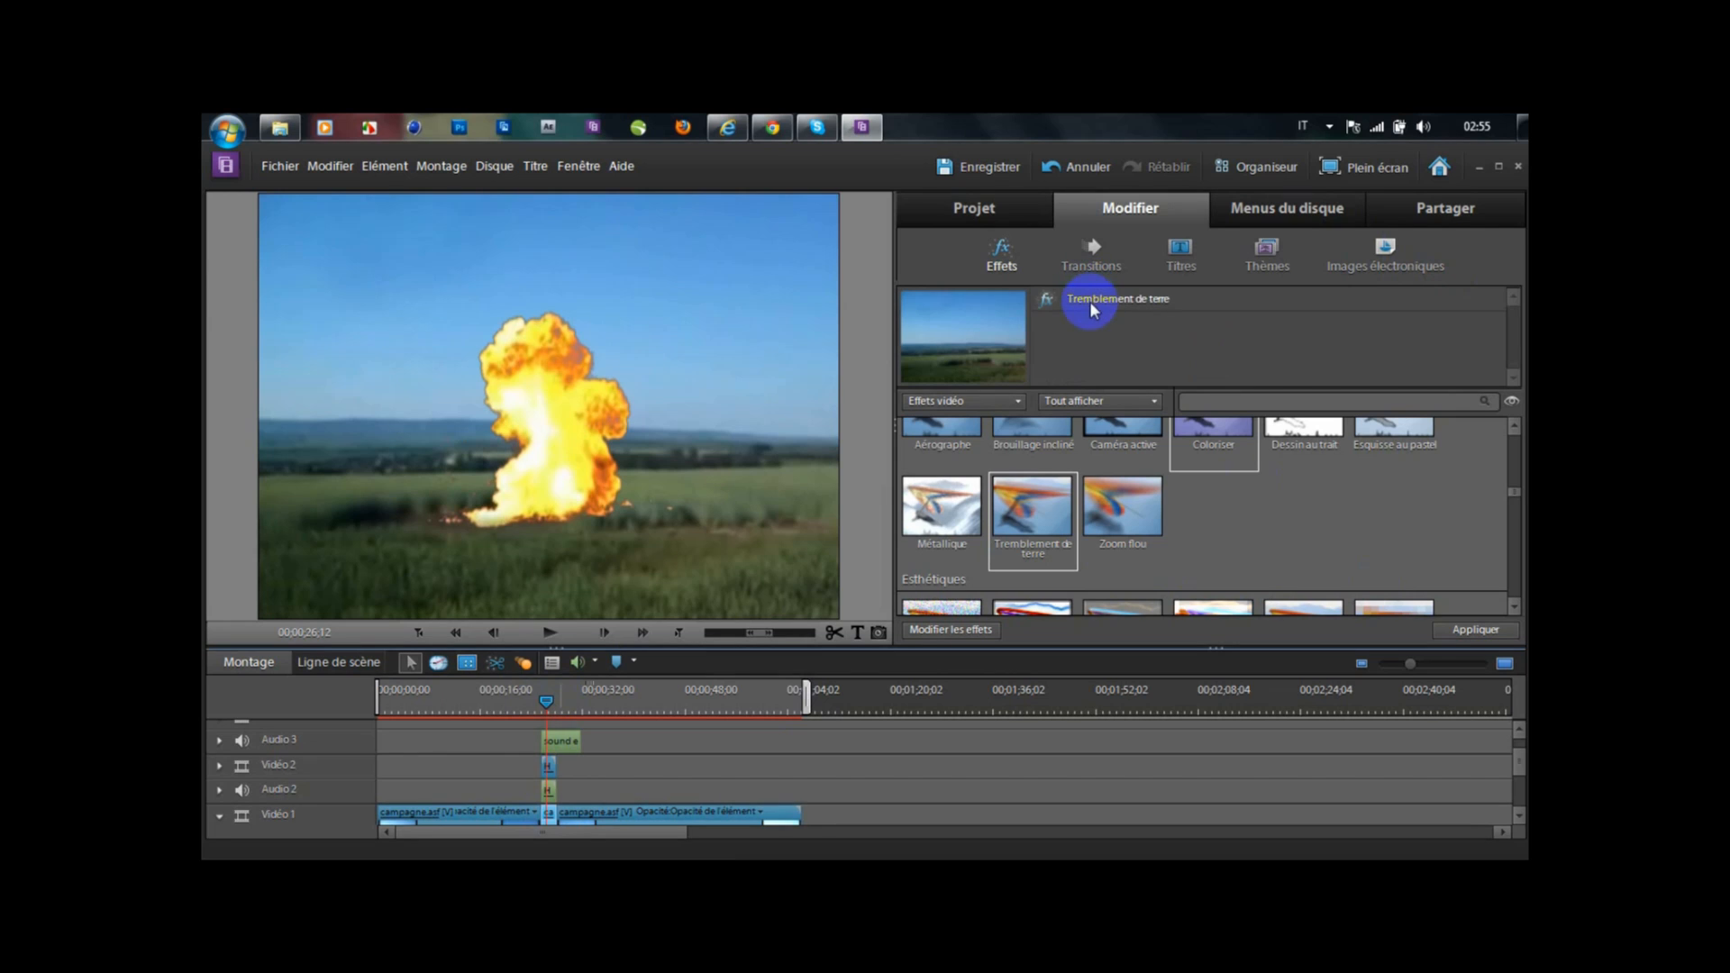
left_click_drag(546, 703, 547, 714)
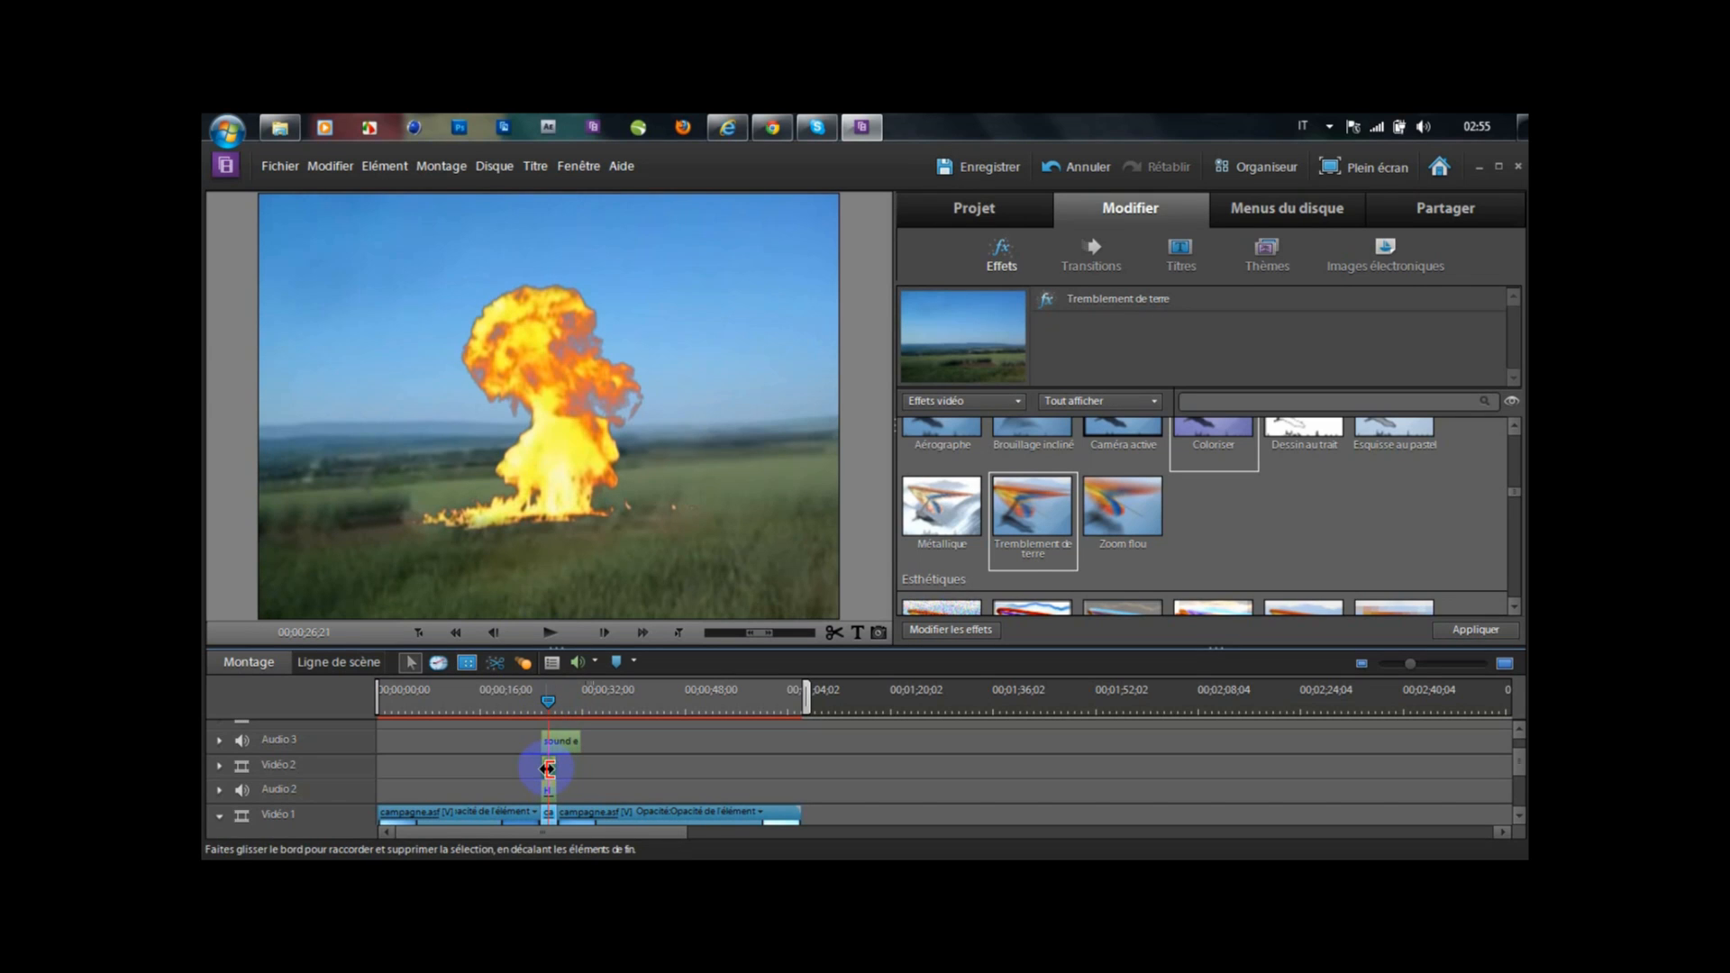
left_click_drag(549, 704, 544, 707)
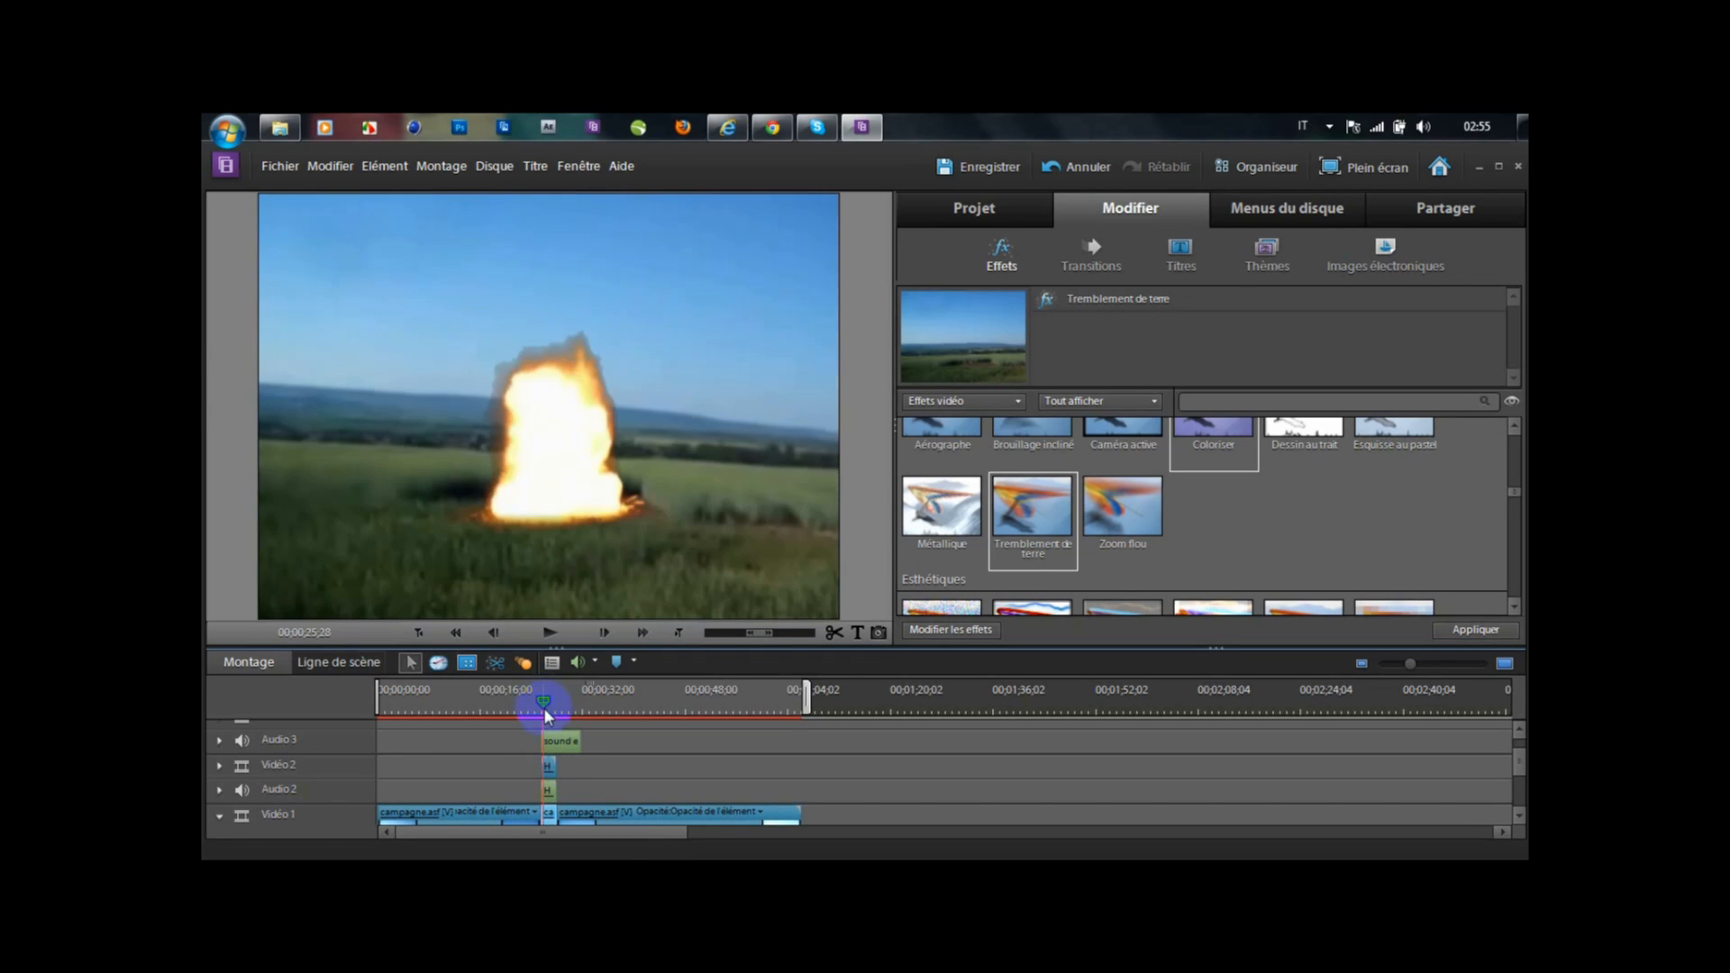
- Apply the Tremblement de terre effect to the explosion clip on Vidéo 2
left_click(549, 768)
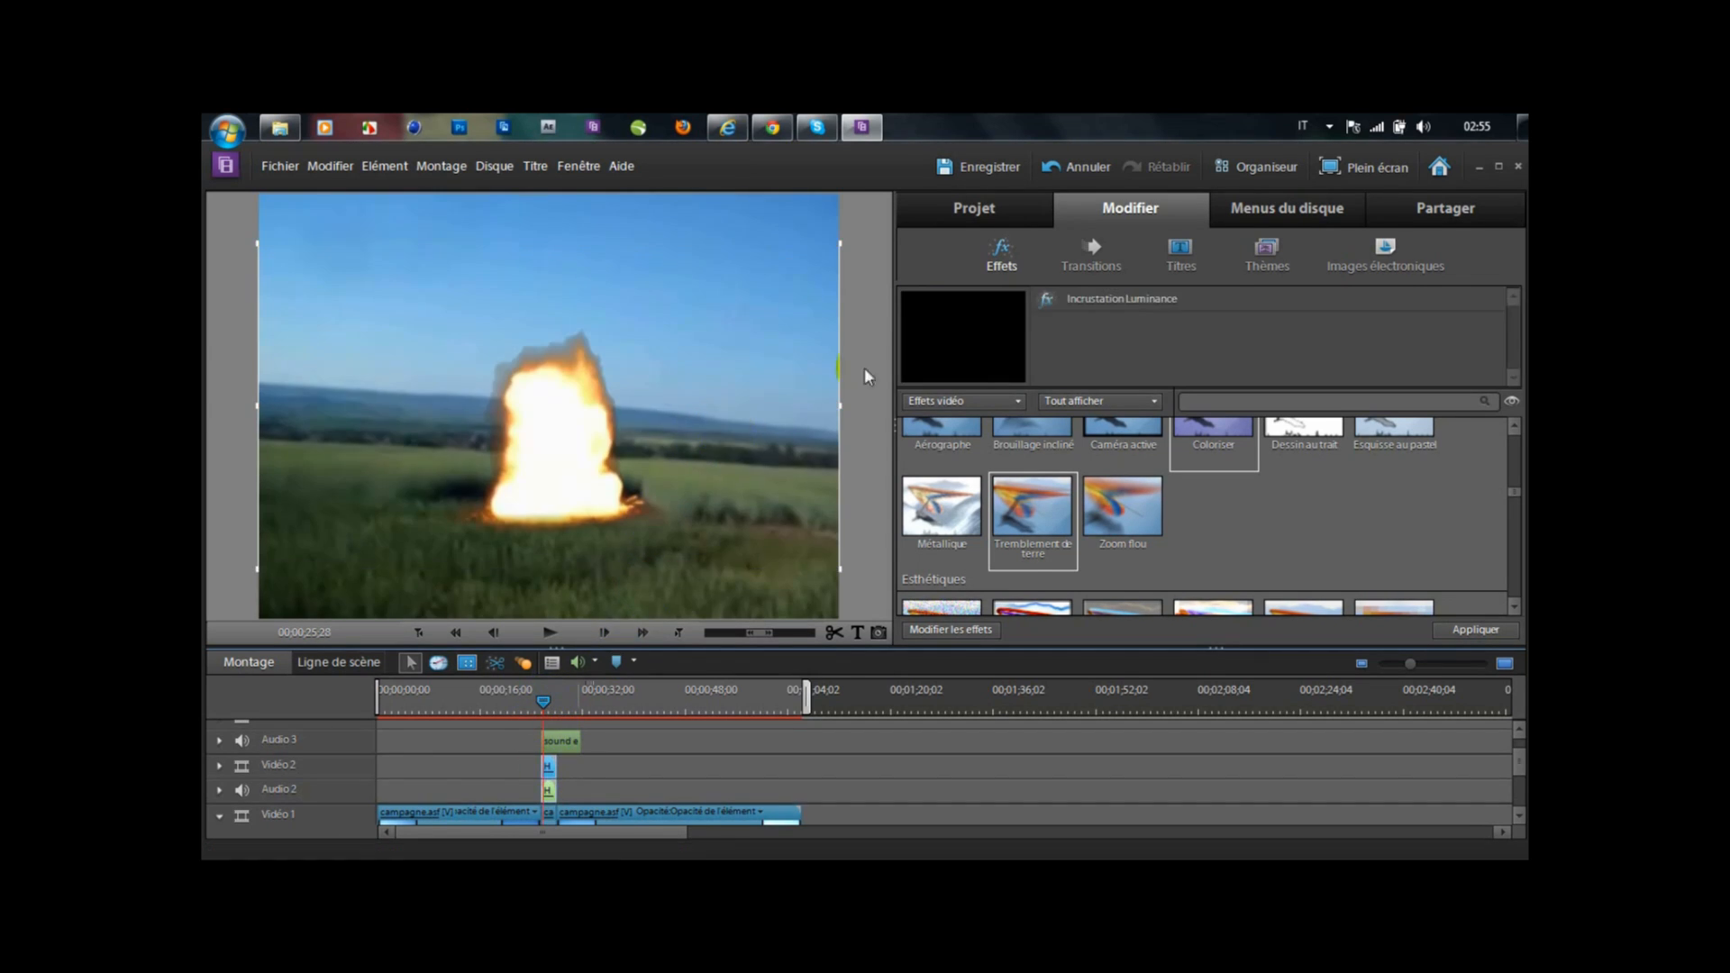
left_click(1468, 632)
left_click(552, 766)
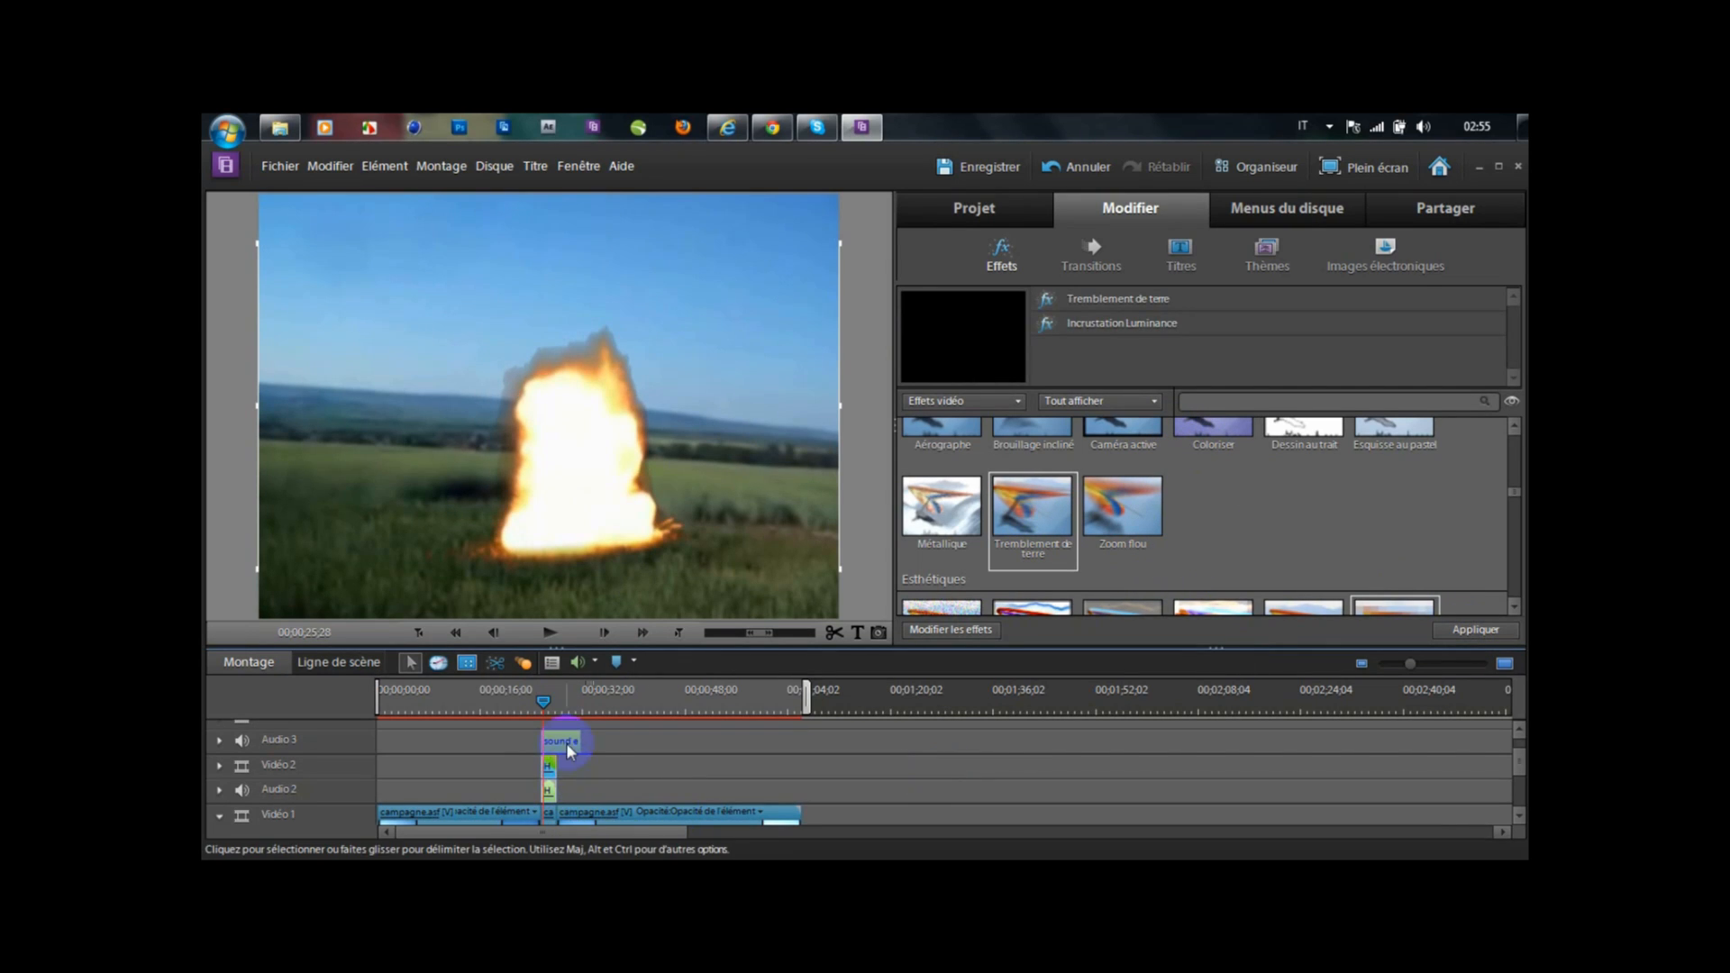
left_click(539, 703)
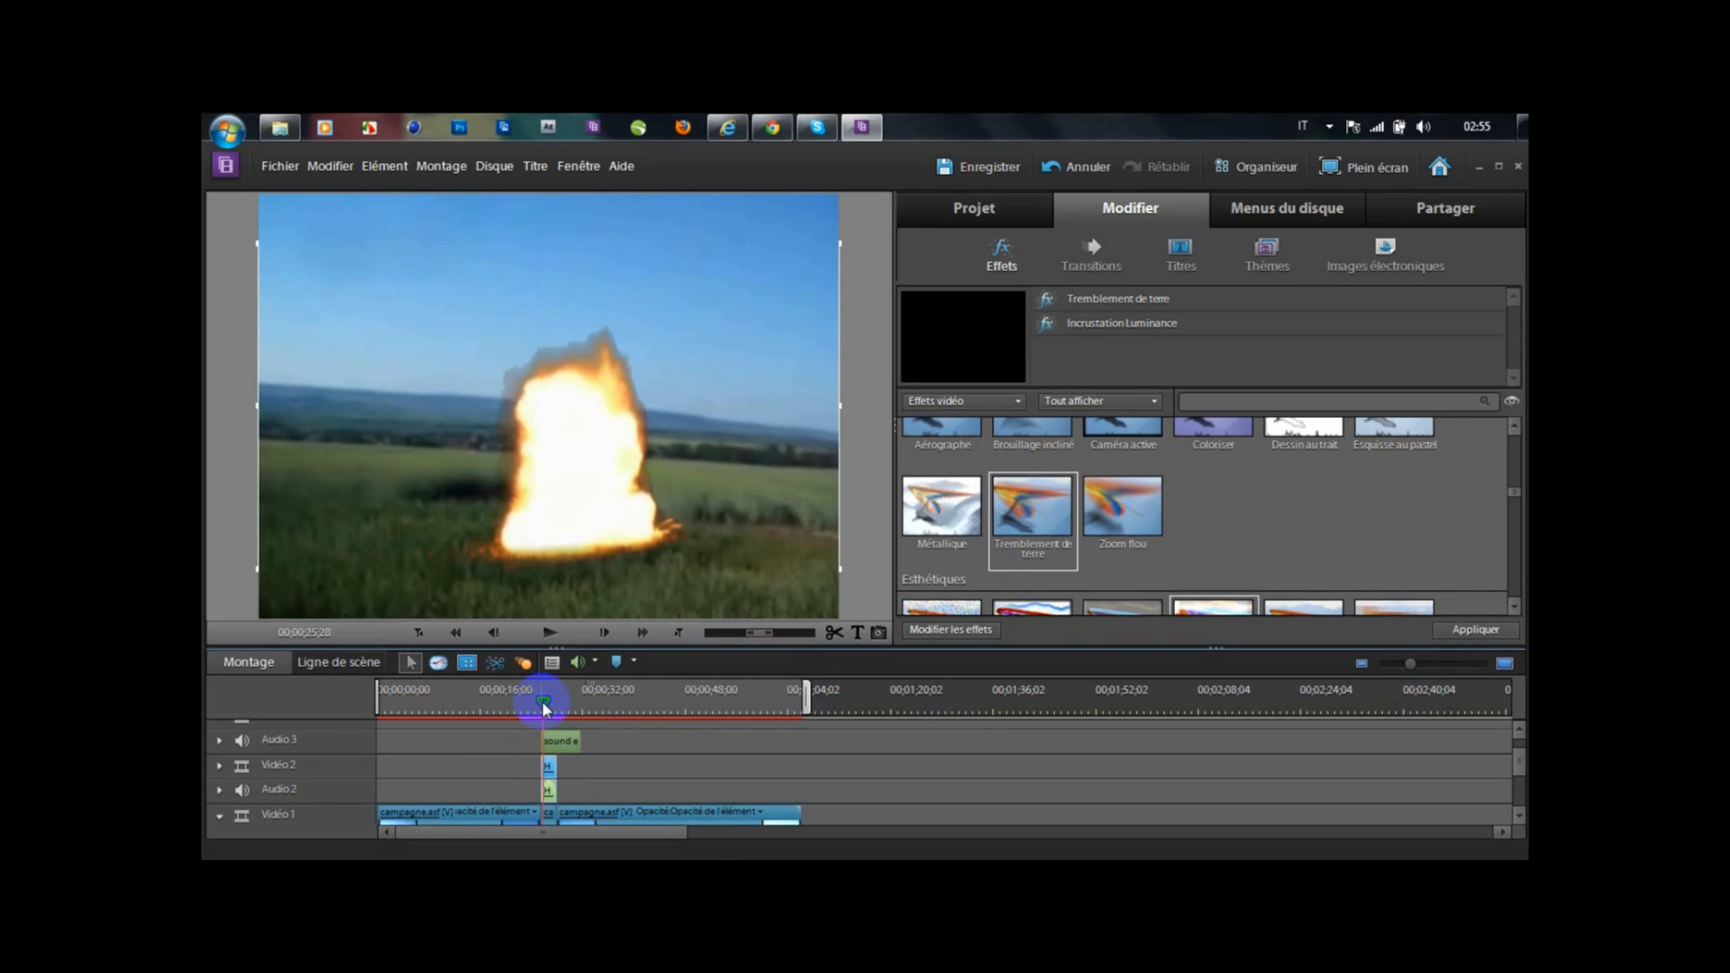
mouse_move(544, 709)
left_mouse_down()
mouse_move(568, 718)
mouse_move(542, 712)
left_mouse_up()
- Undo the last edit and split the campagne clip just before the explosion, at 00;00;25;16
key("ctrl+z")
mouse_move(946, 710)
left_mouse_down()
mouse_move(961, 711)
mouse_move(942, 711)
left_mouse_up()
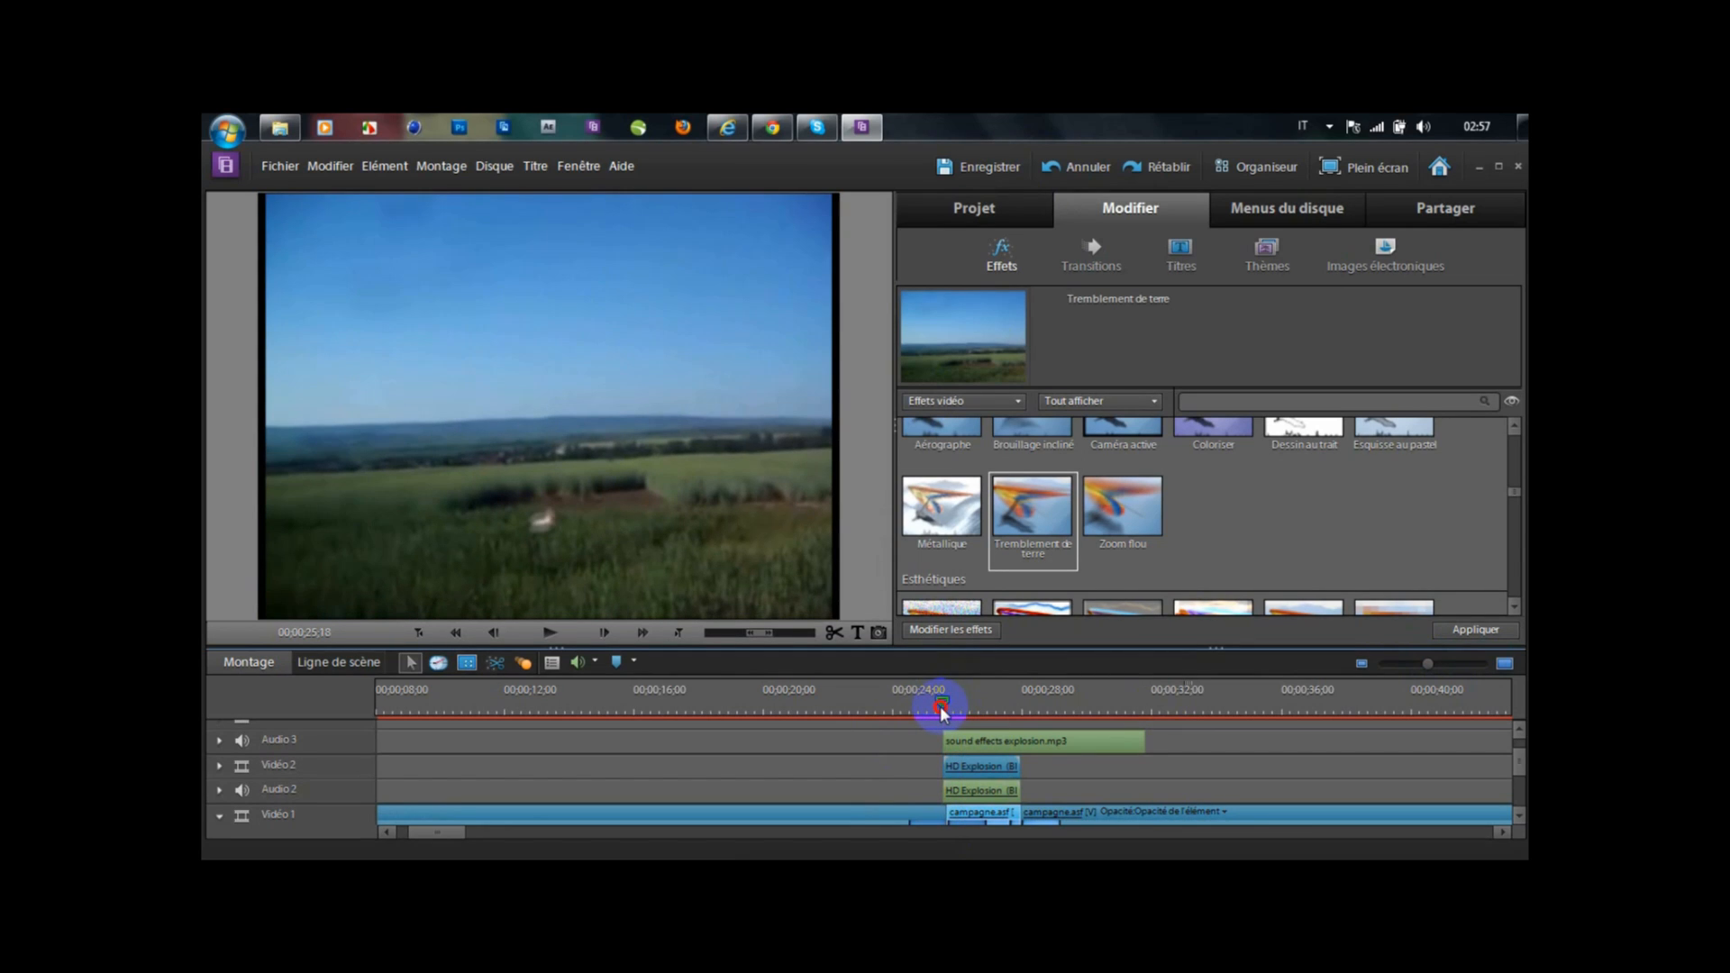
left_click(834, 634)
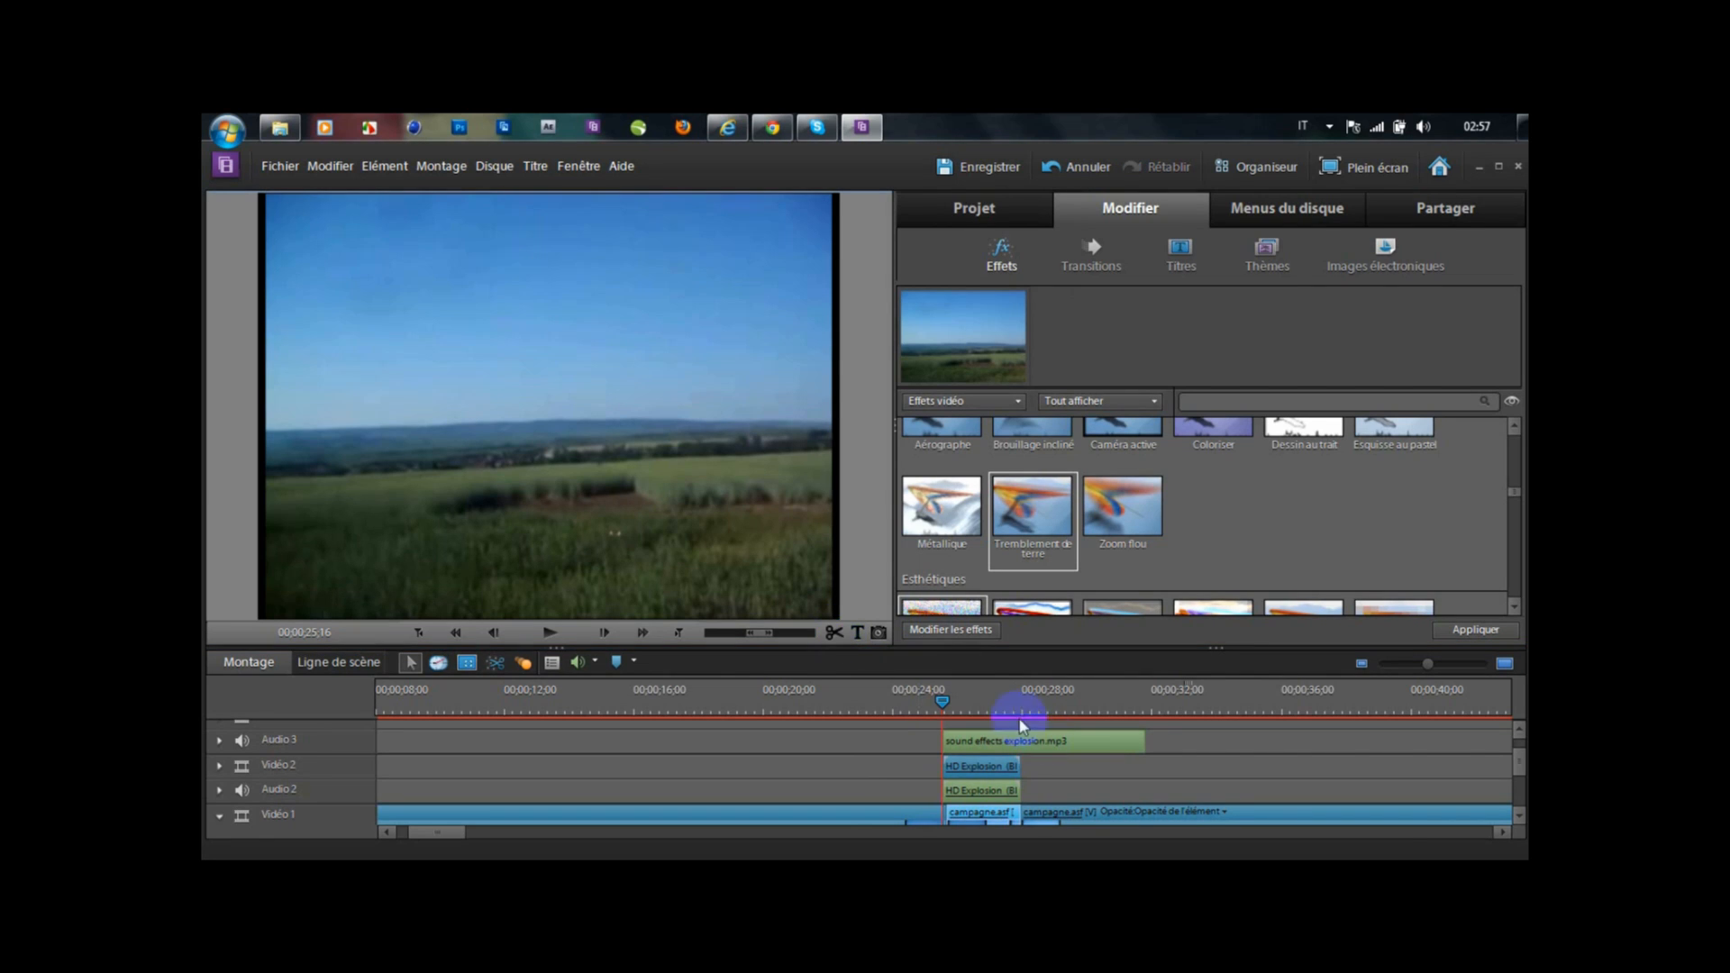
- Apply the Zoom flou effect to the very short campagne segment just before the explosion and preview it
left_click(941, 701)
left_click_drag(942, 702, 932, 703)
left_click(944, 813)
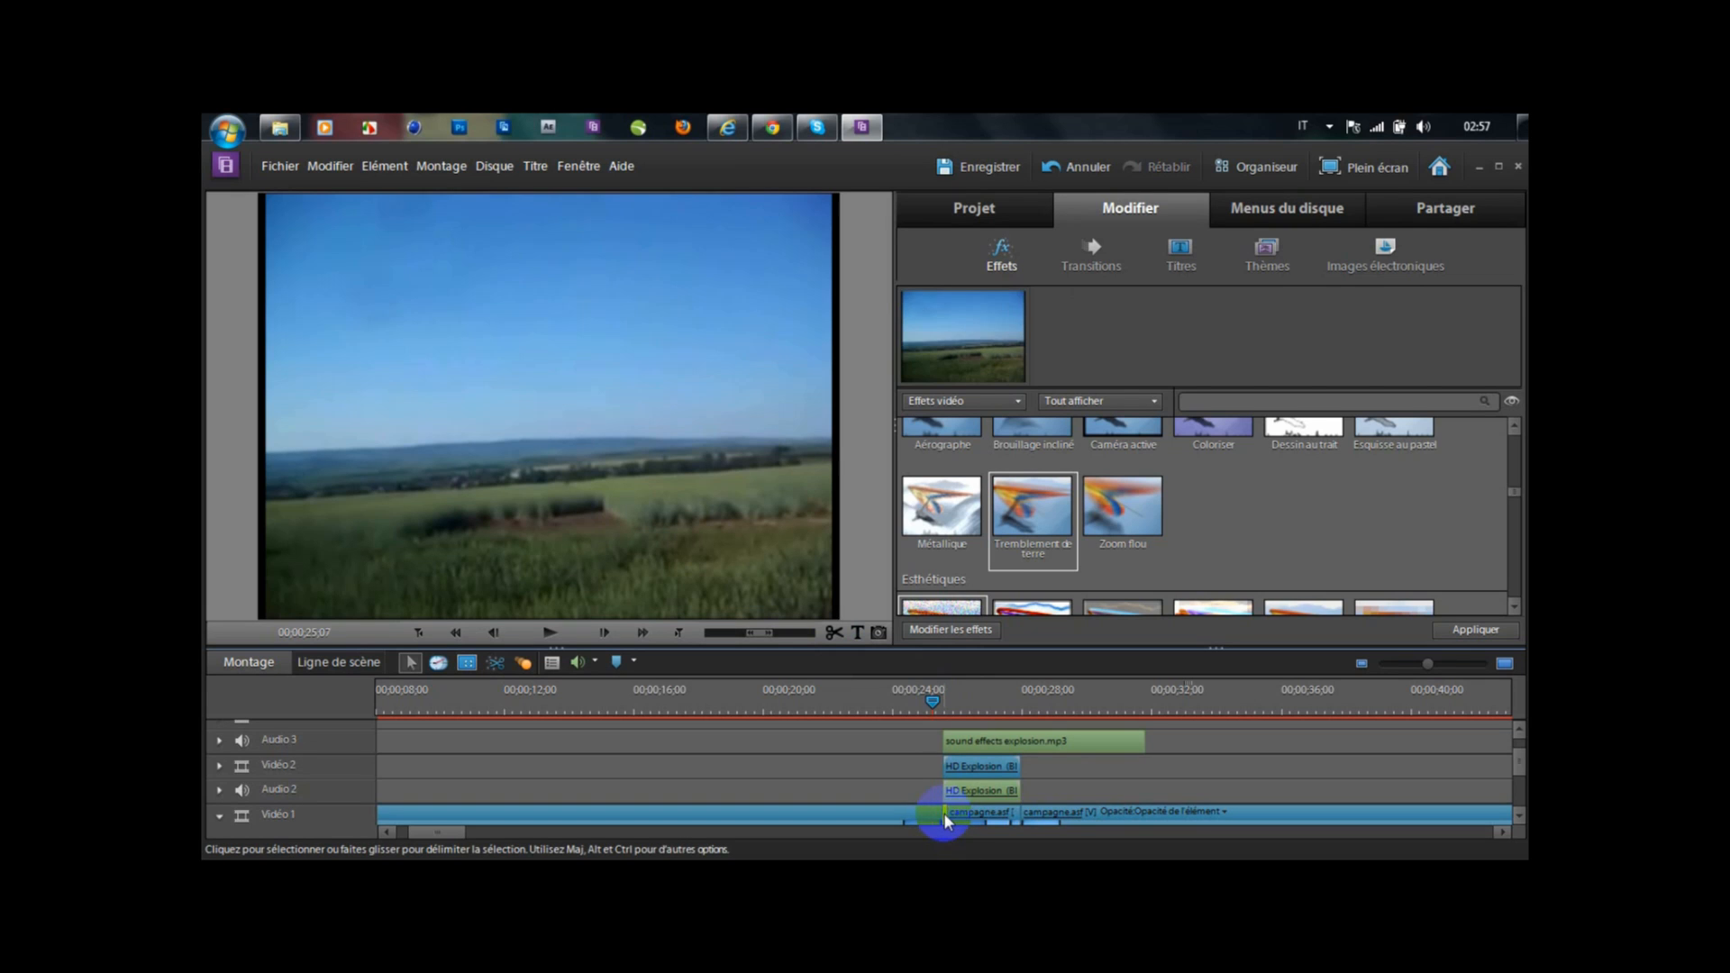
left_click(1148, 445)
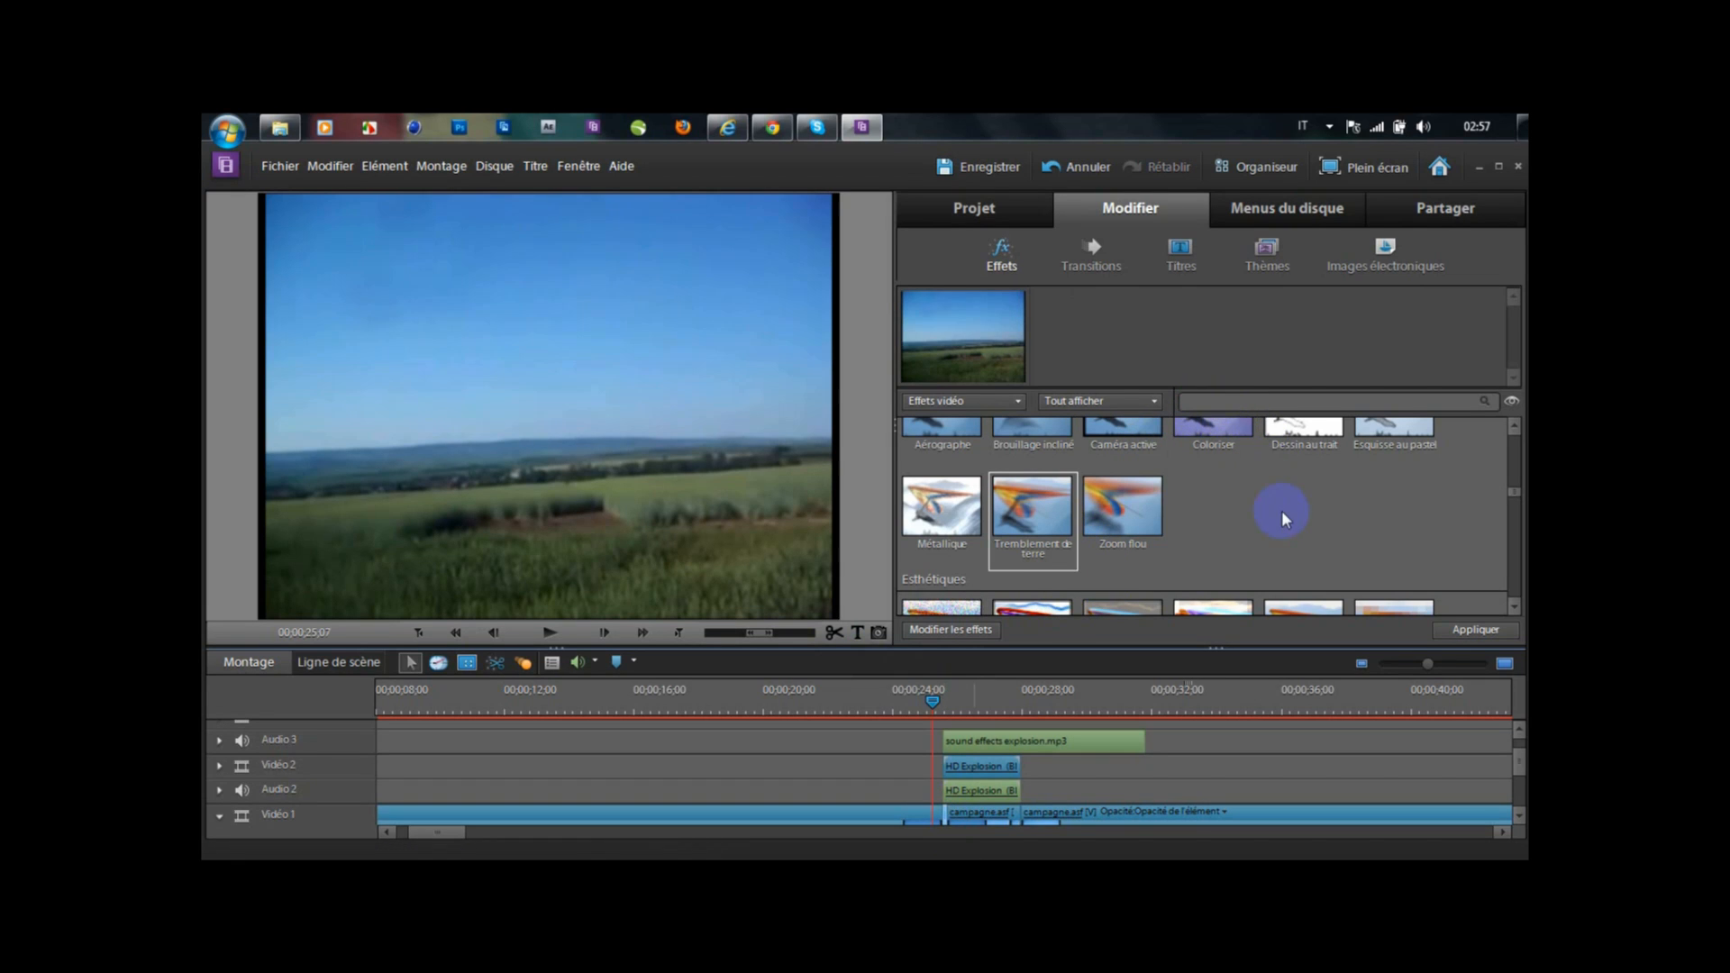
left_click(1123, 544)
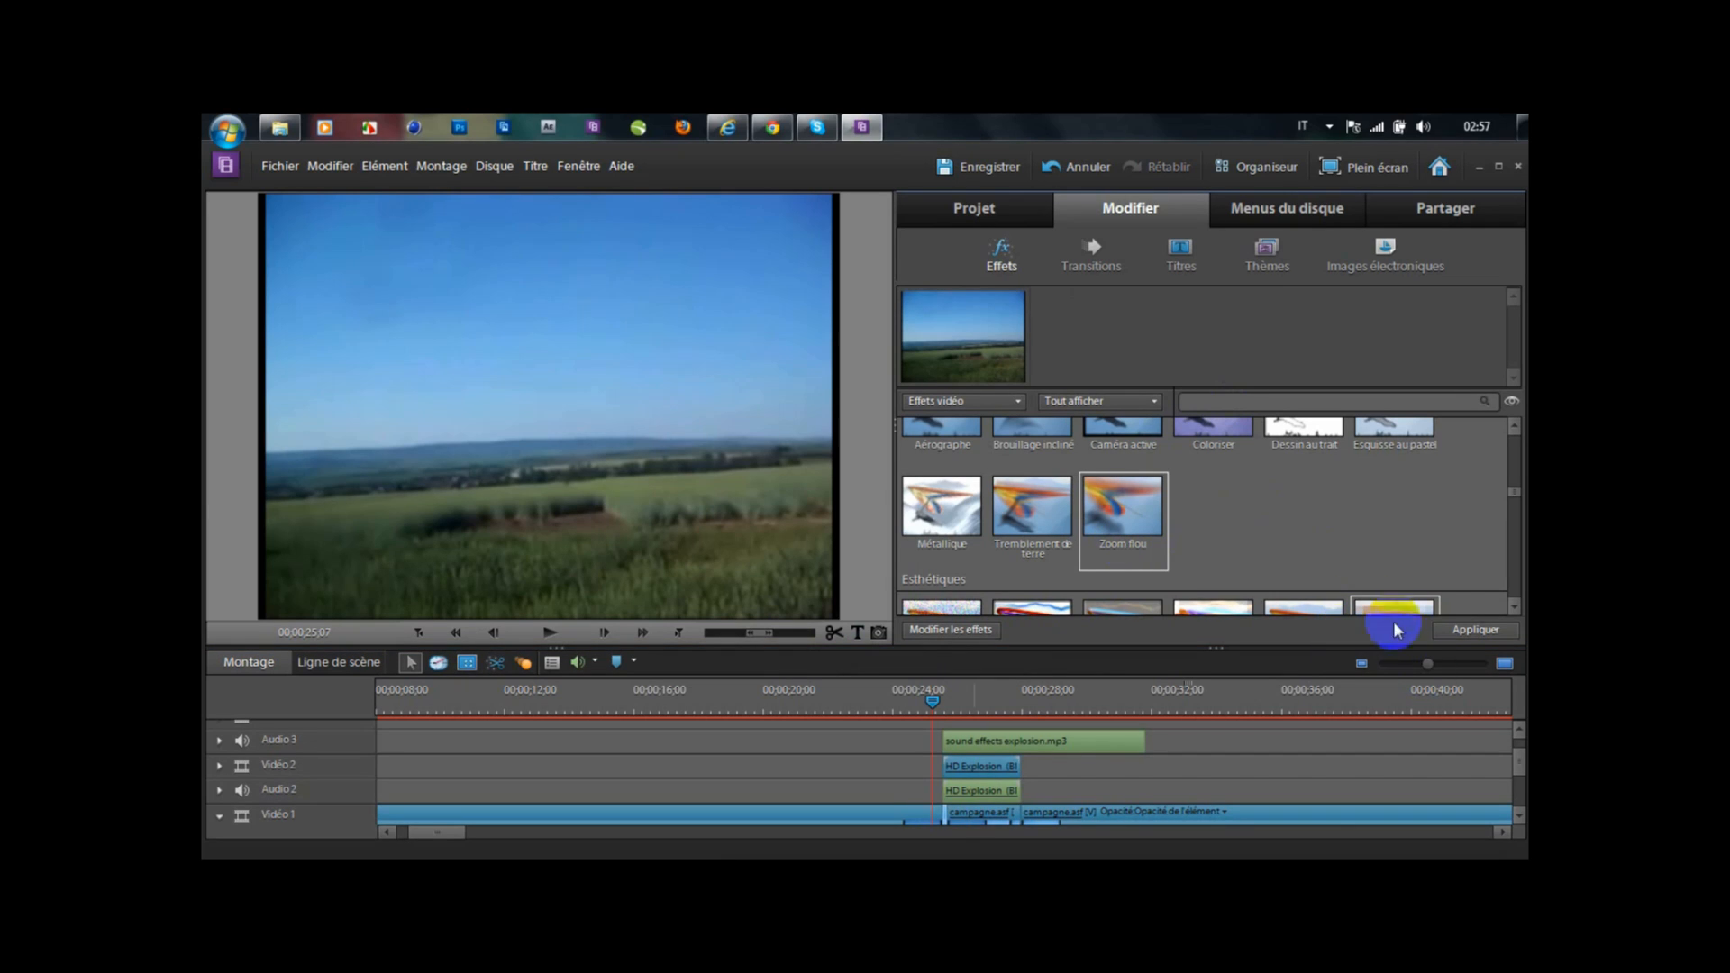
left_click(1461, 631)
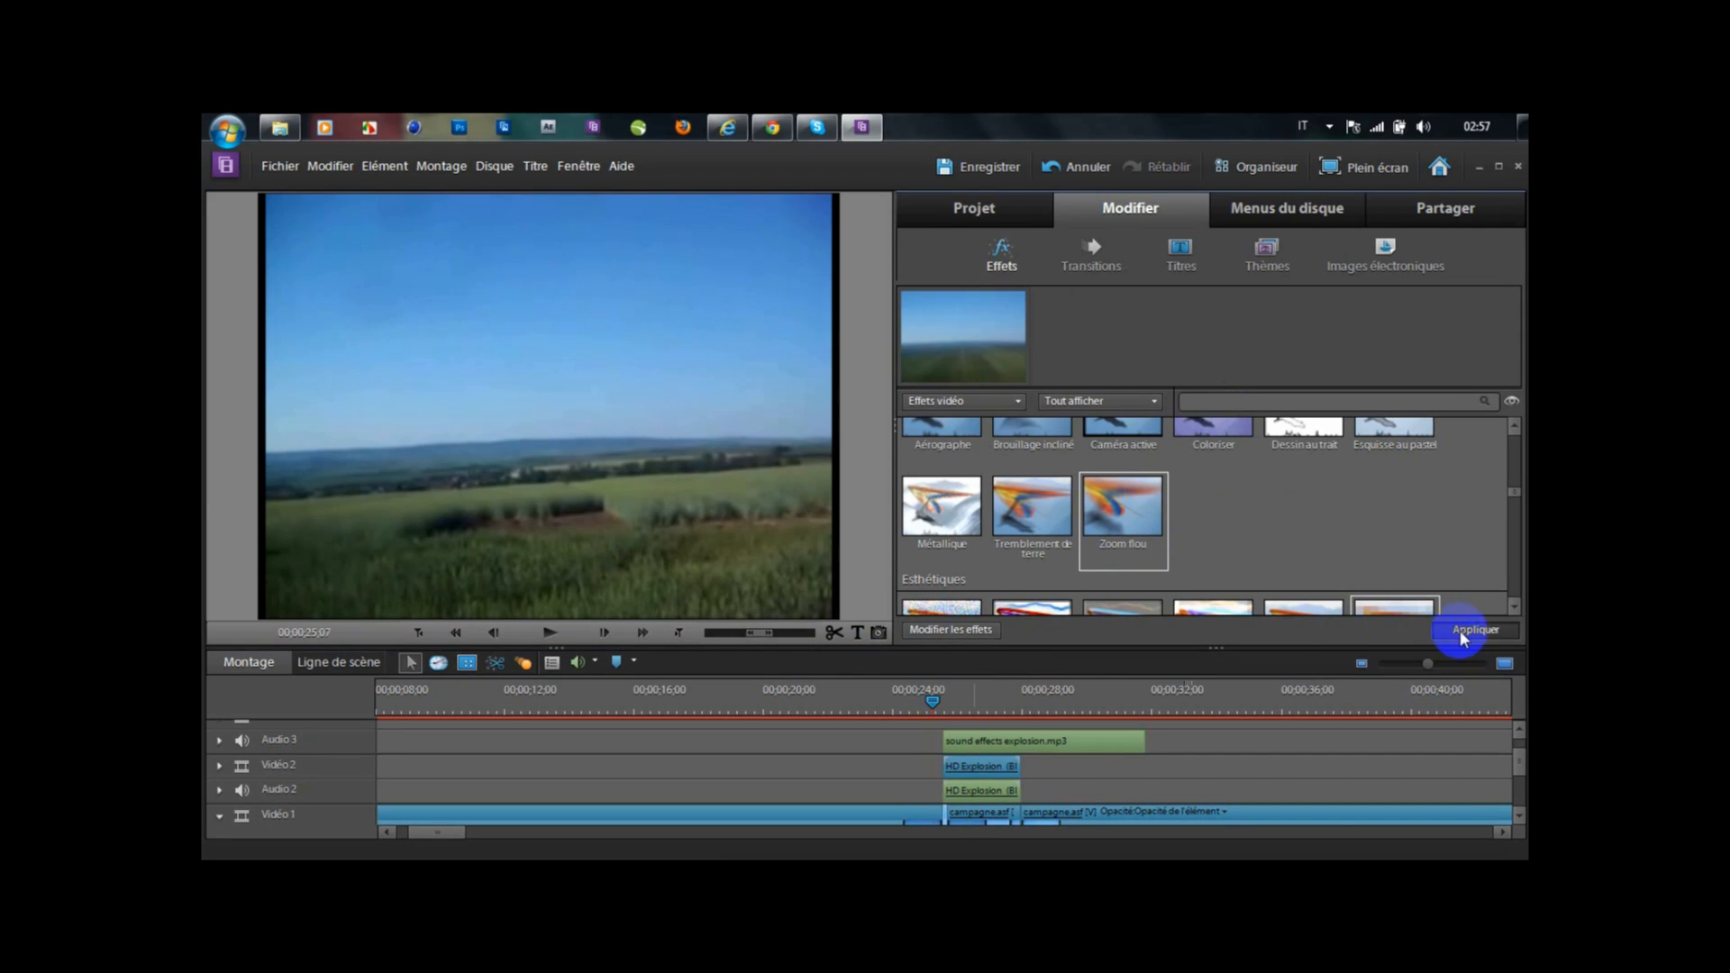
left_click(943, 701)
left_click_drag(944, 701, 946, 707)
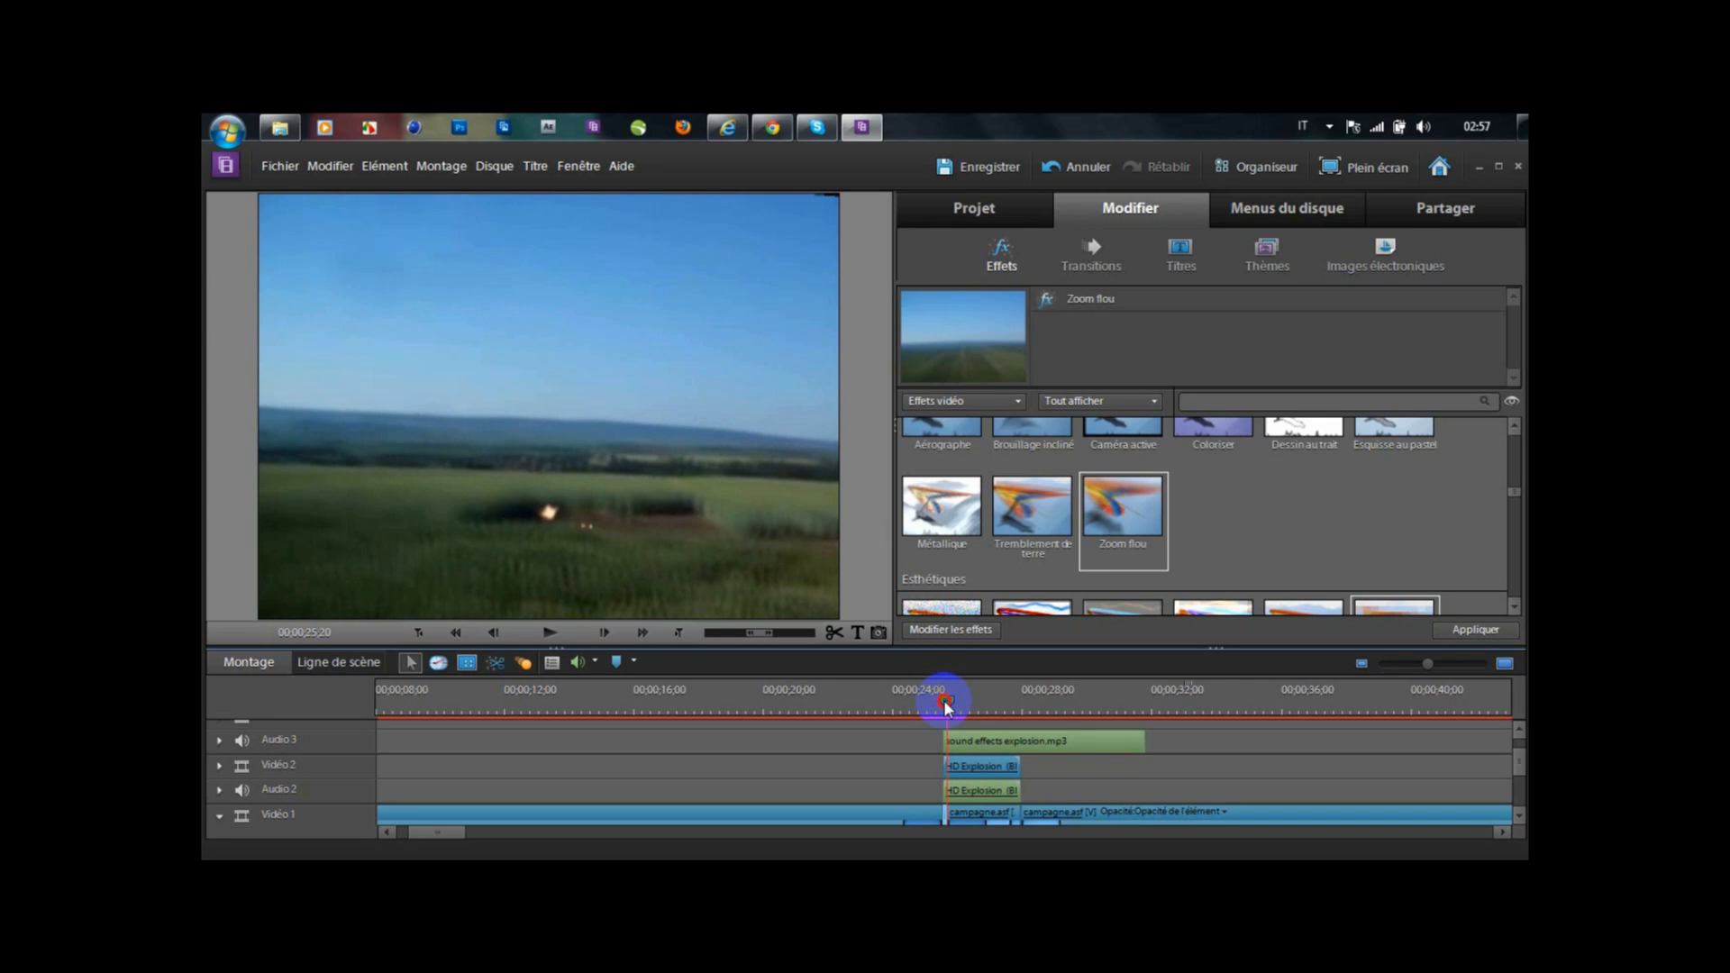
left_click_drag(946, 707, 956, 703)
- Try a pan and zoom on the campagne segment under the explosion, enlarging frame 2 and placing it over the field and horizon
left_click(981, 812)
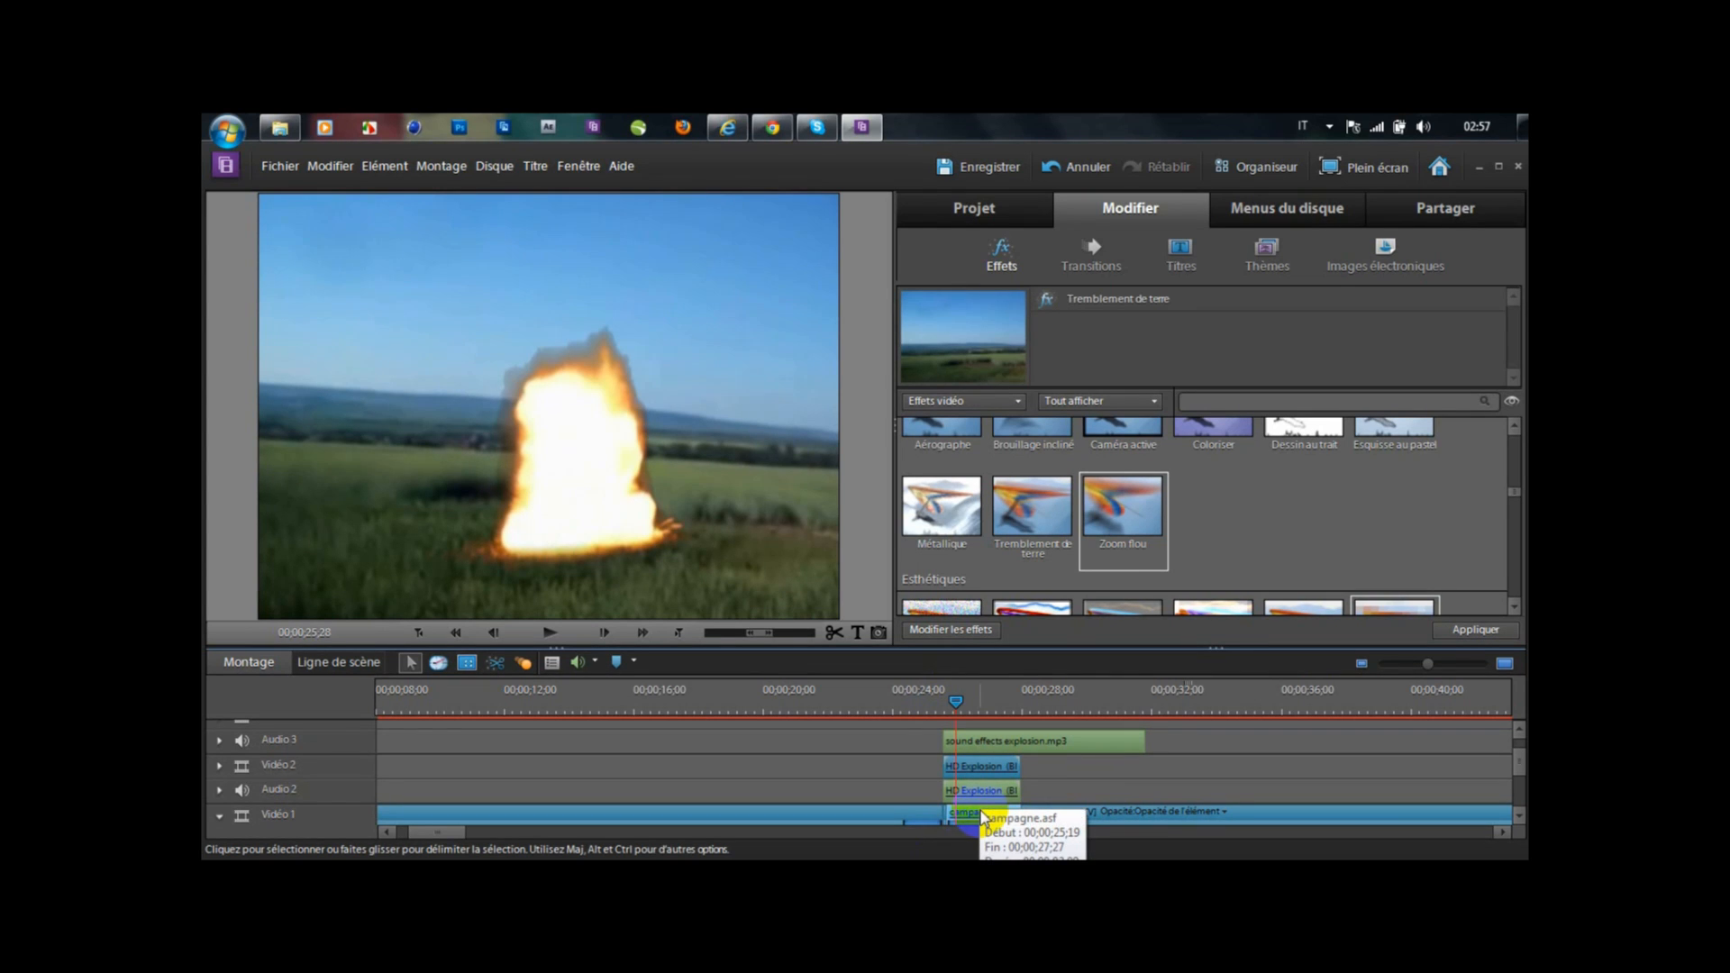
left_click_drag(983, 815, 980, 814)
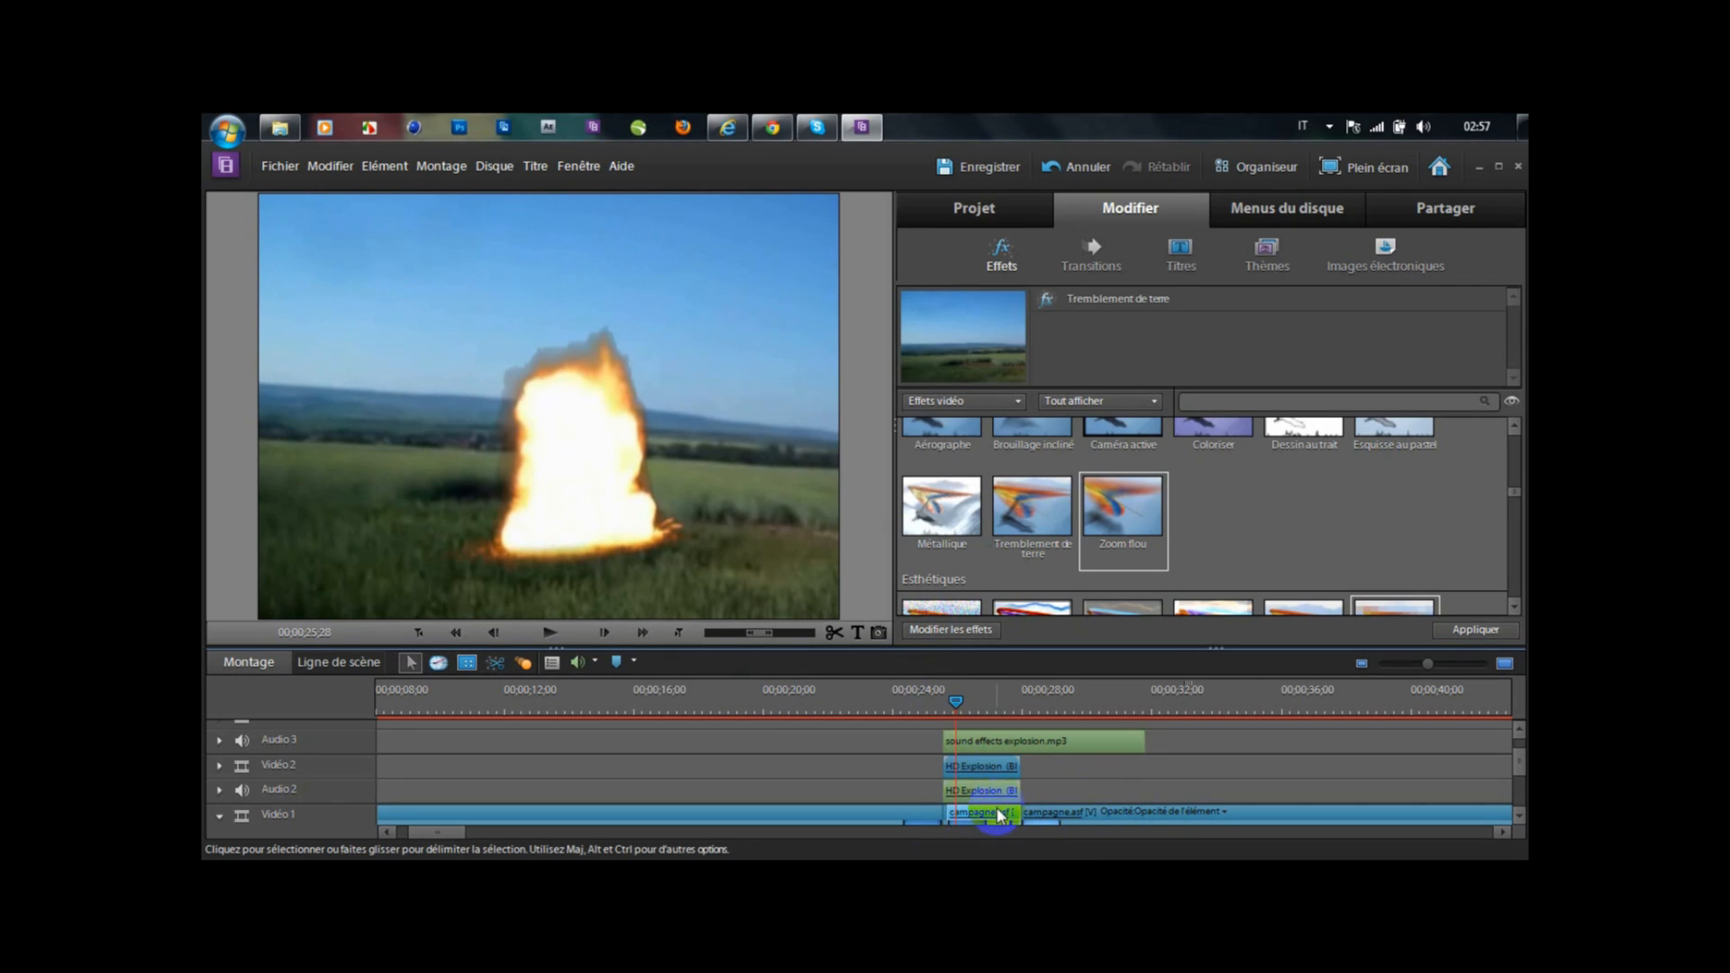
left_click(465, 665)
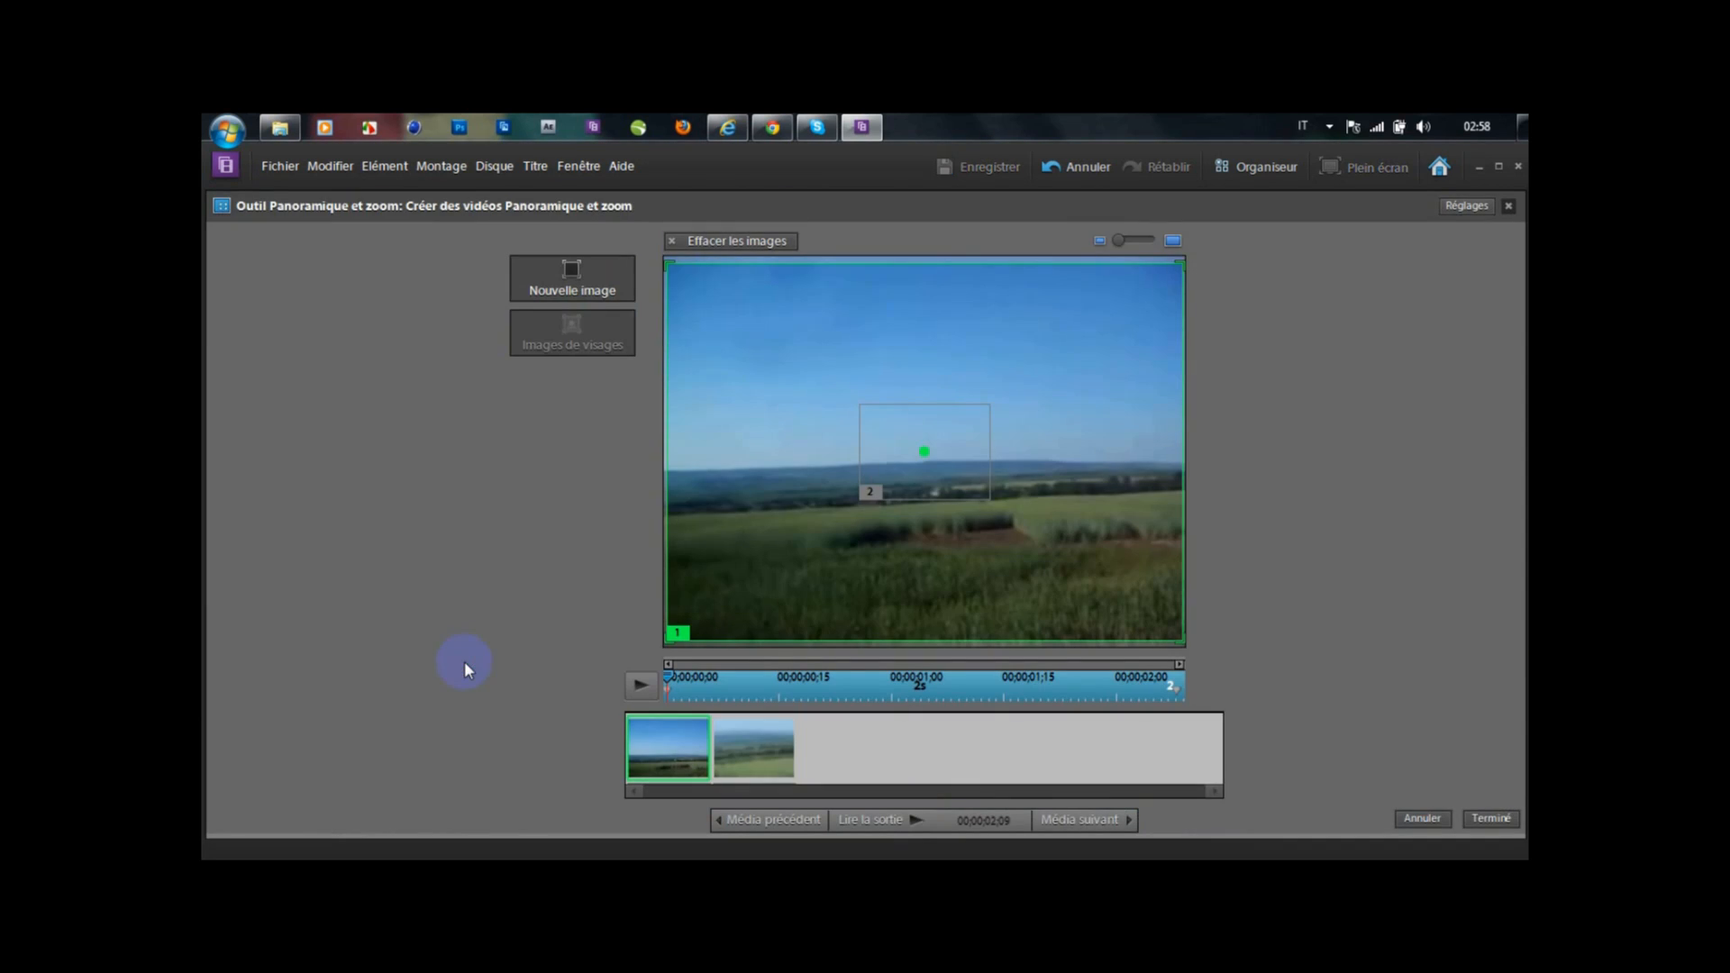
left_click(951, 464)
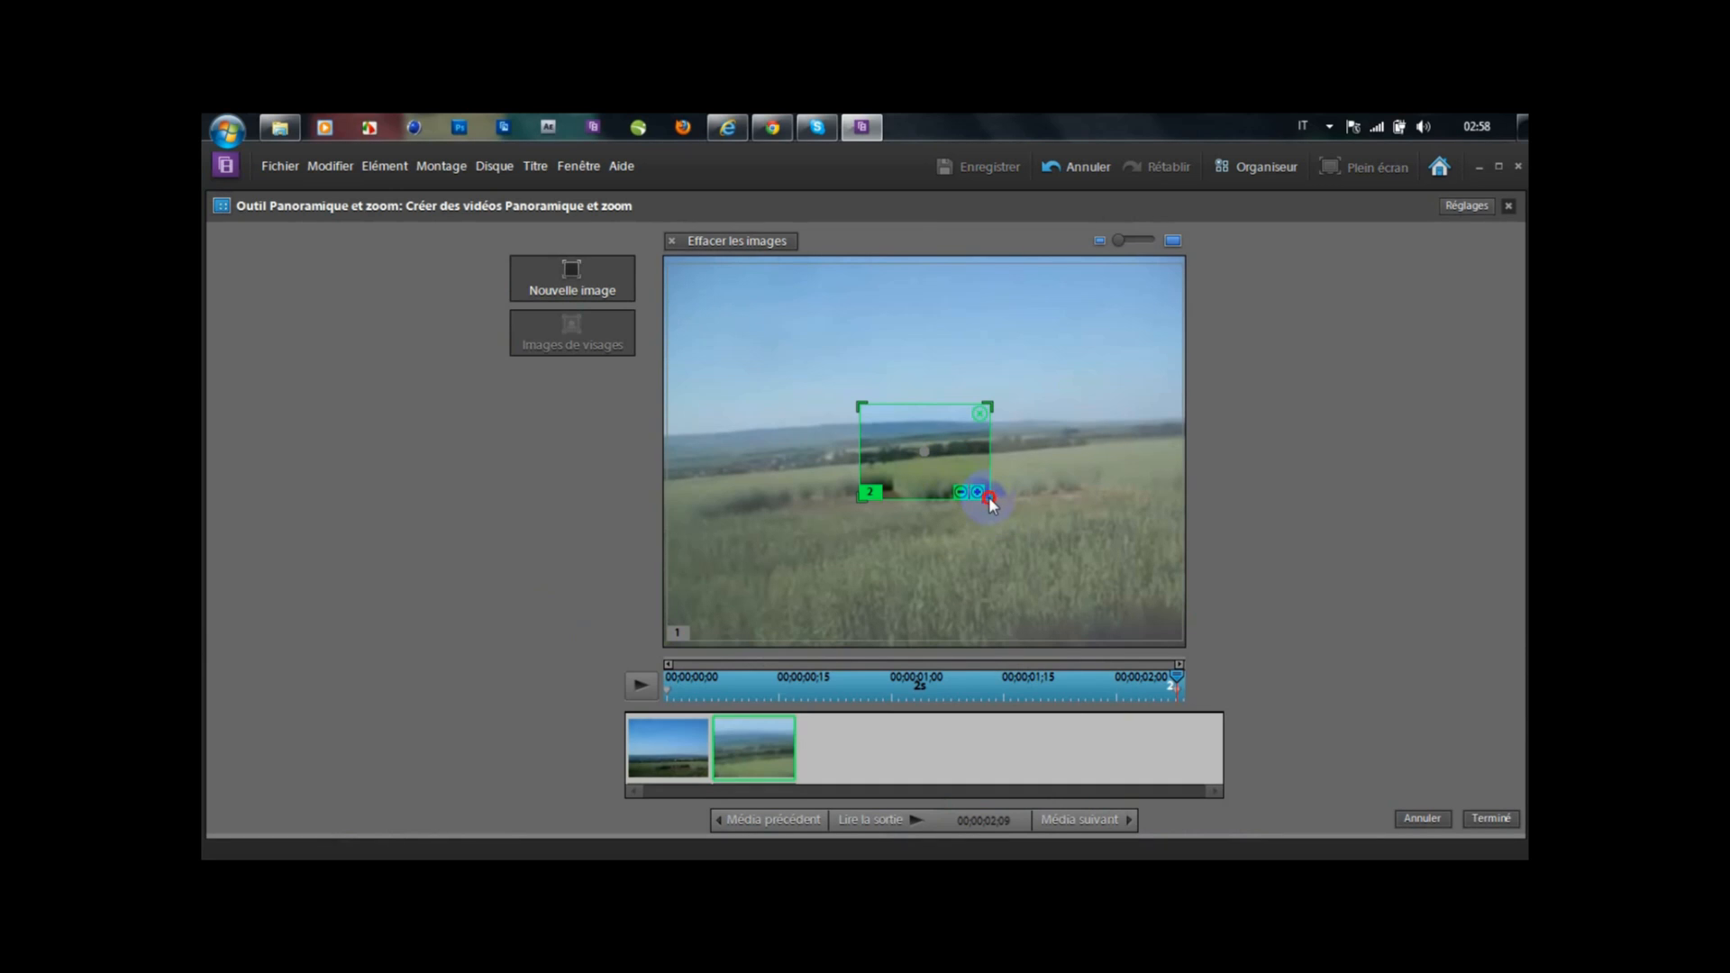
left_click_drag(987, 498, 1078, 541)
mouse_move(959, 478)
left_mouse_down()
mouse_move(977, 502)
mouse_move(950, 483)
left_mouse_up()
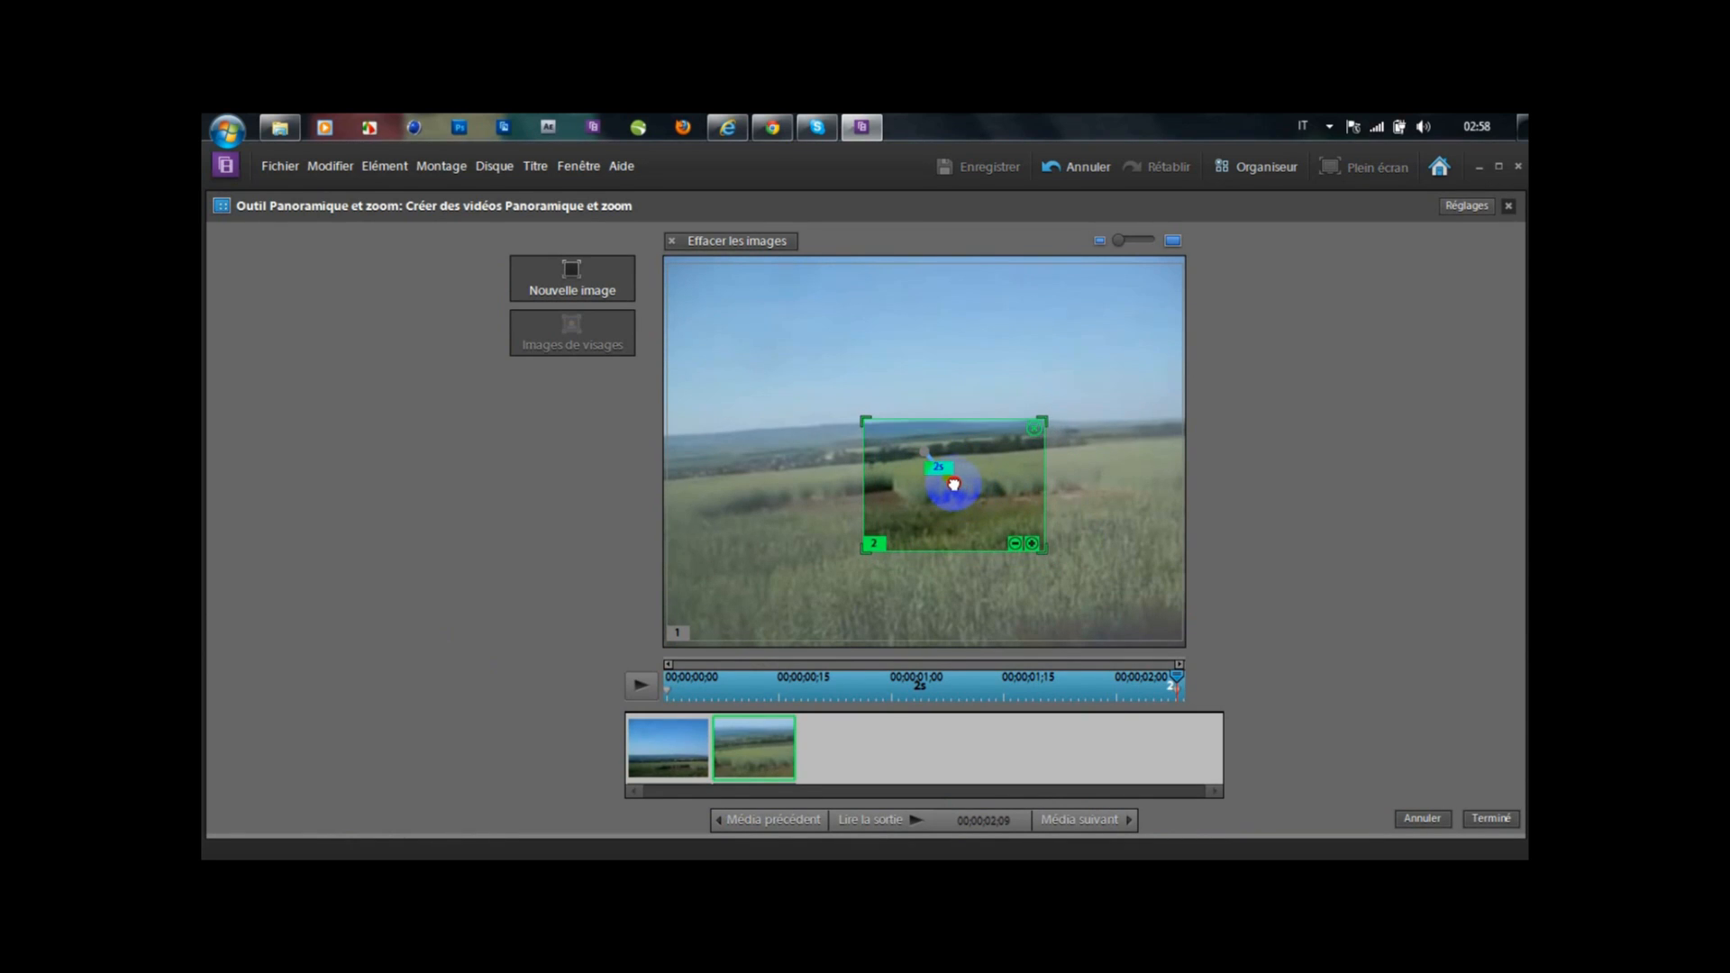
left_click_drag(1042, 544, 1123, 587)
left_click_drag(997, 532, 989, 494)
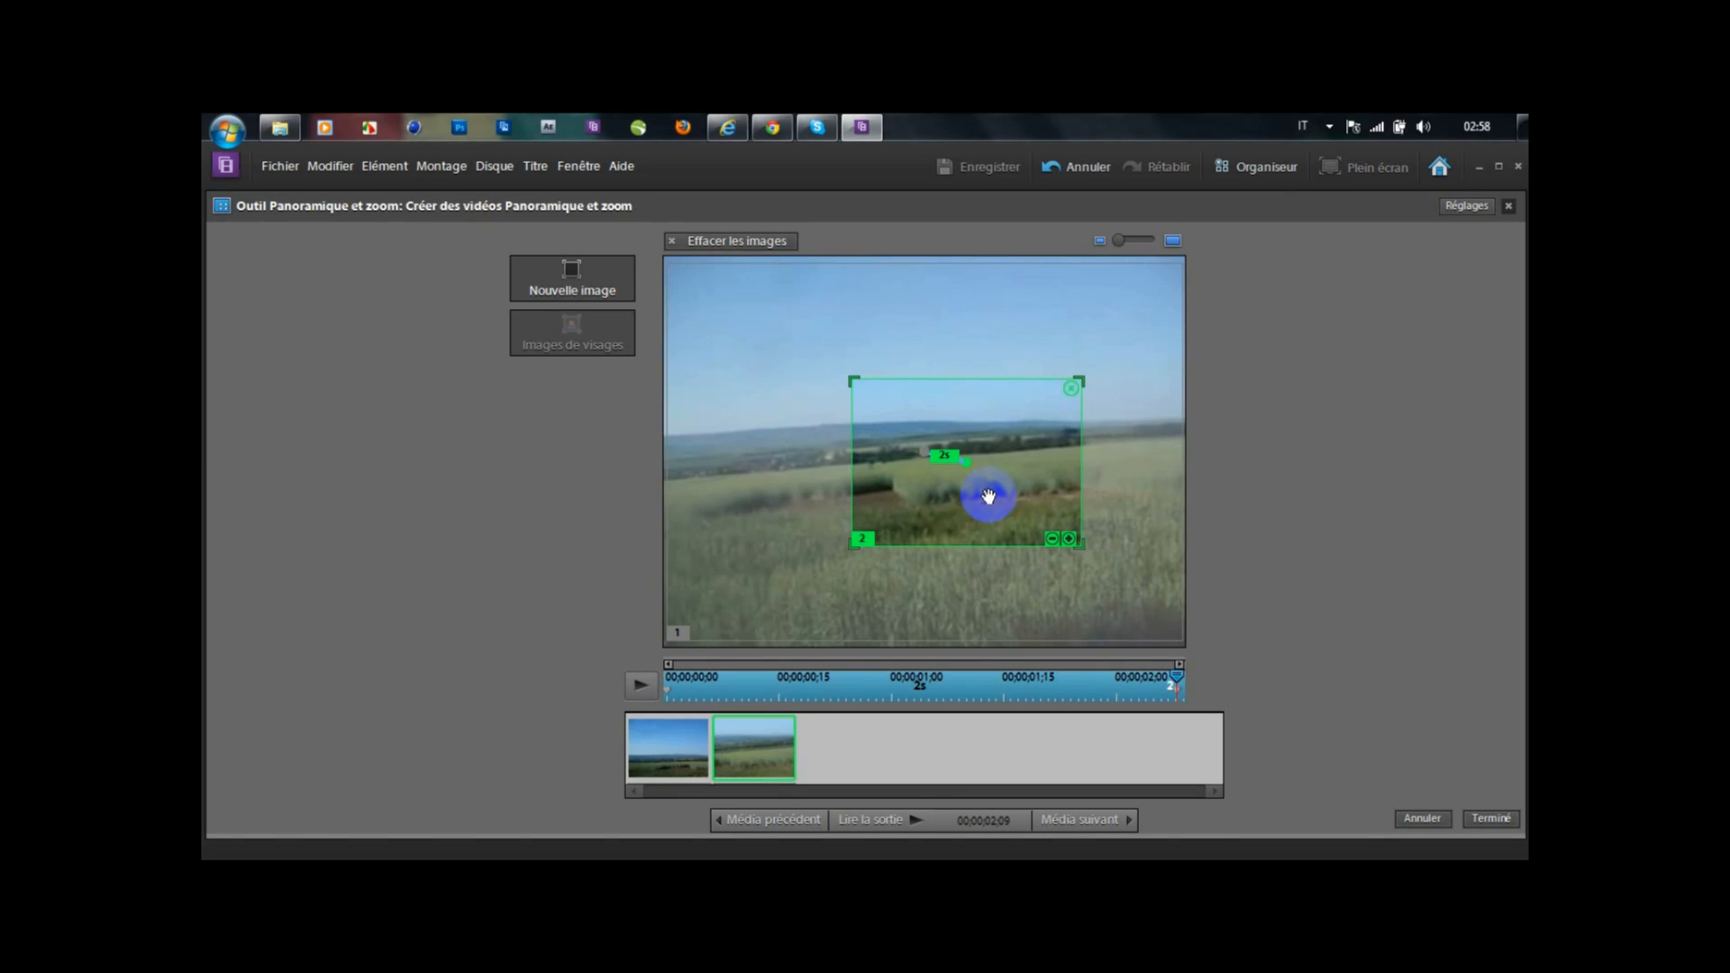
left_click_drag(989, 495, 985, 489)
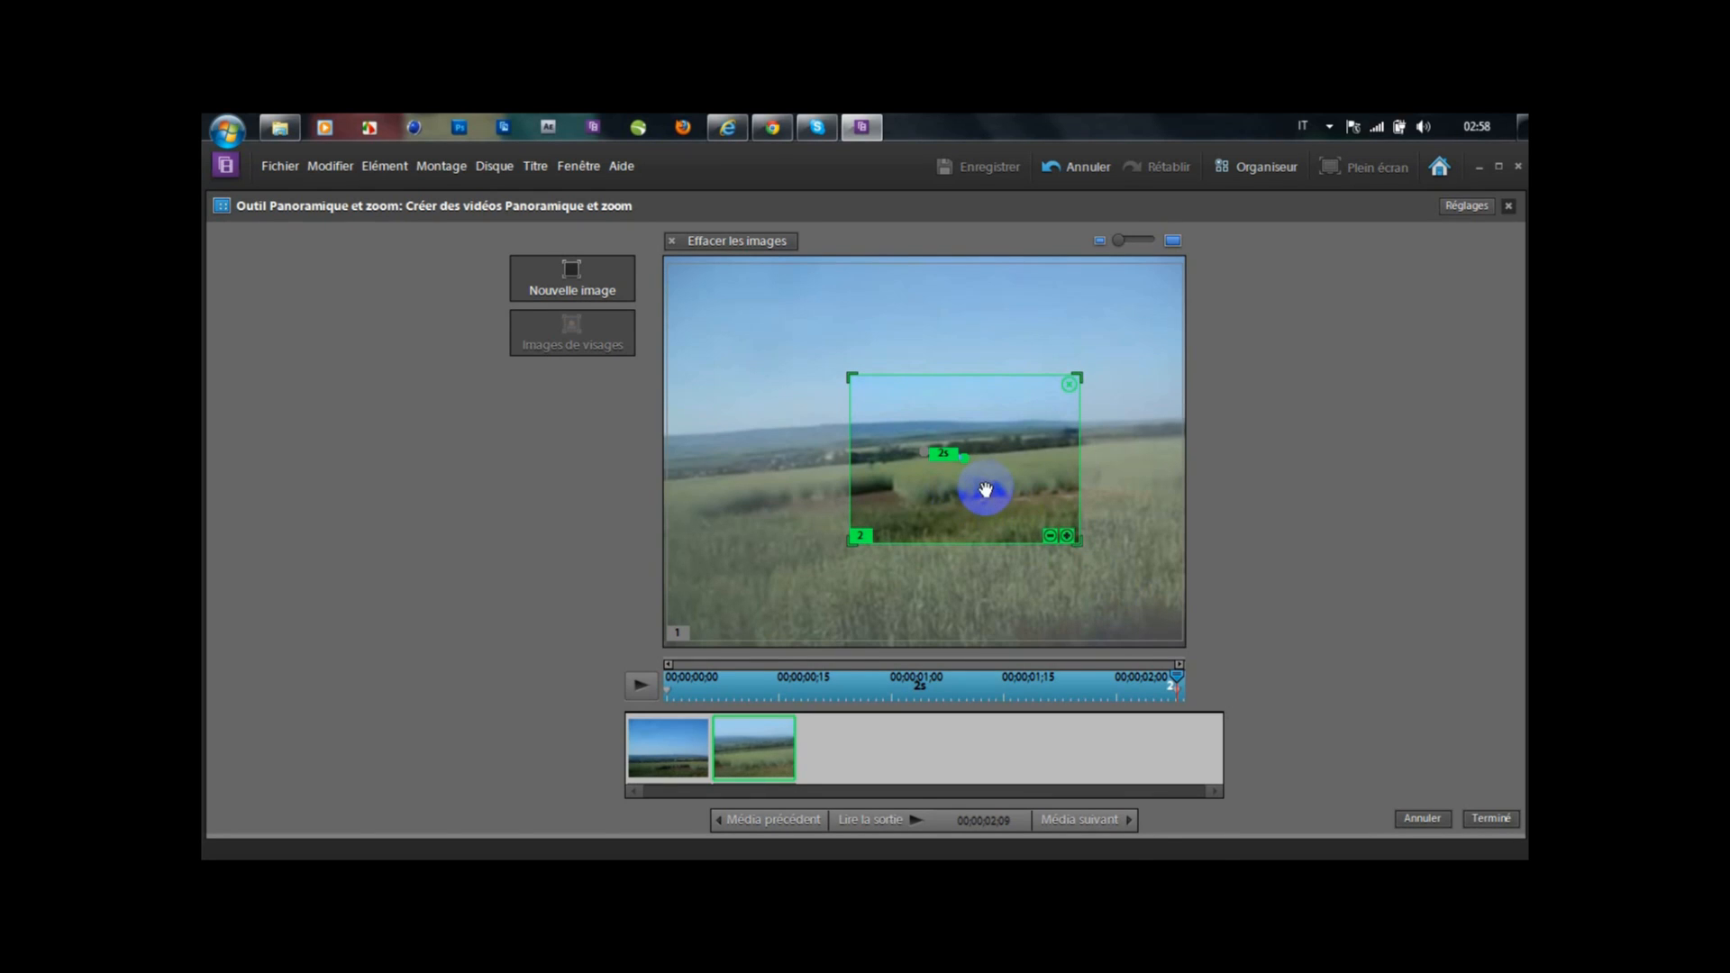
left_click(1485, 816)
mouse_move(1012, 707)
left_mouse_down()
mouse_move(978, 725)
mouse_move(1024, 718)
left_mouse_up()
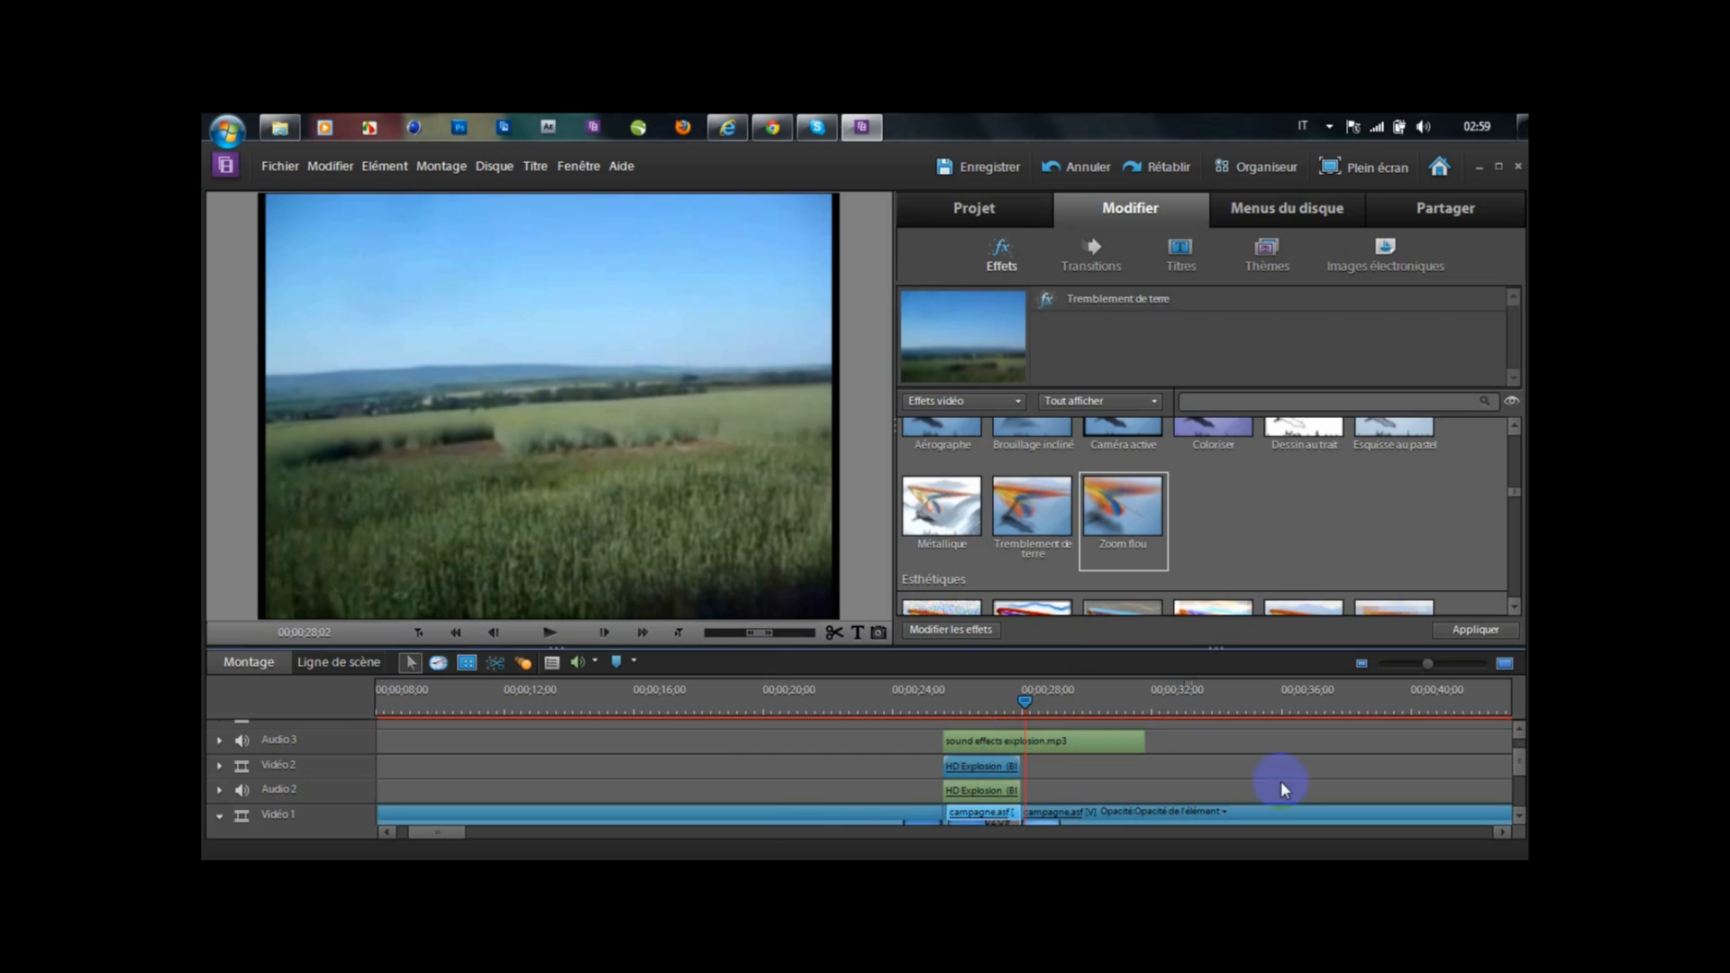
- Apply the Brouillage incliné effect to the campagne segment under the explosion and preview the blast
left_click_drag(1514, 752, 1516, 811)
left_click(1024, 715)
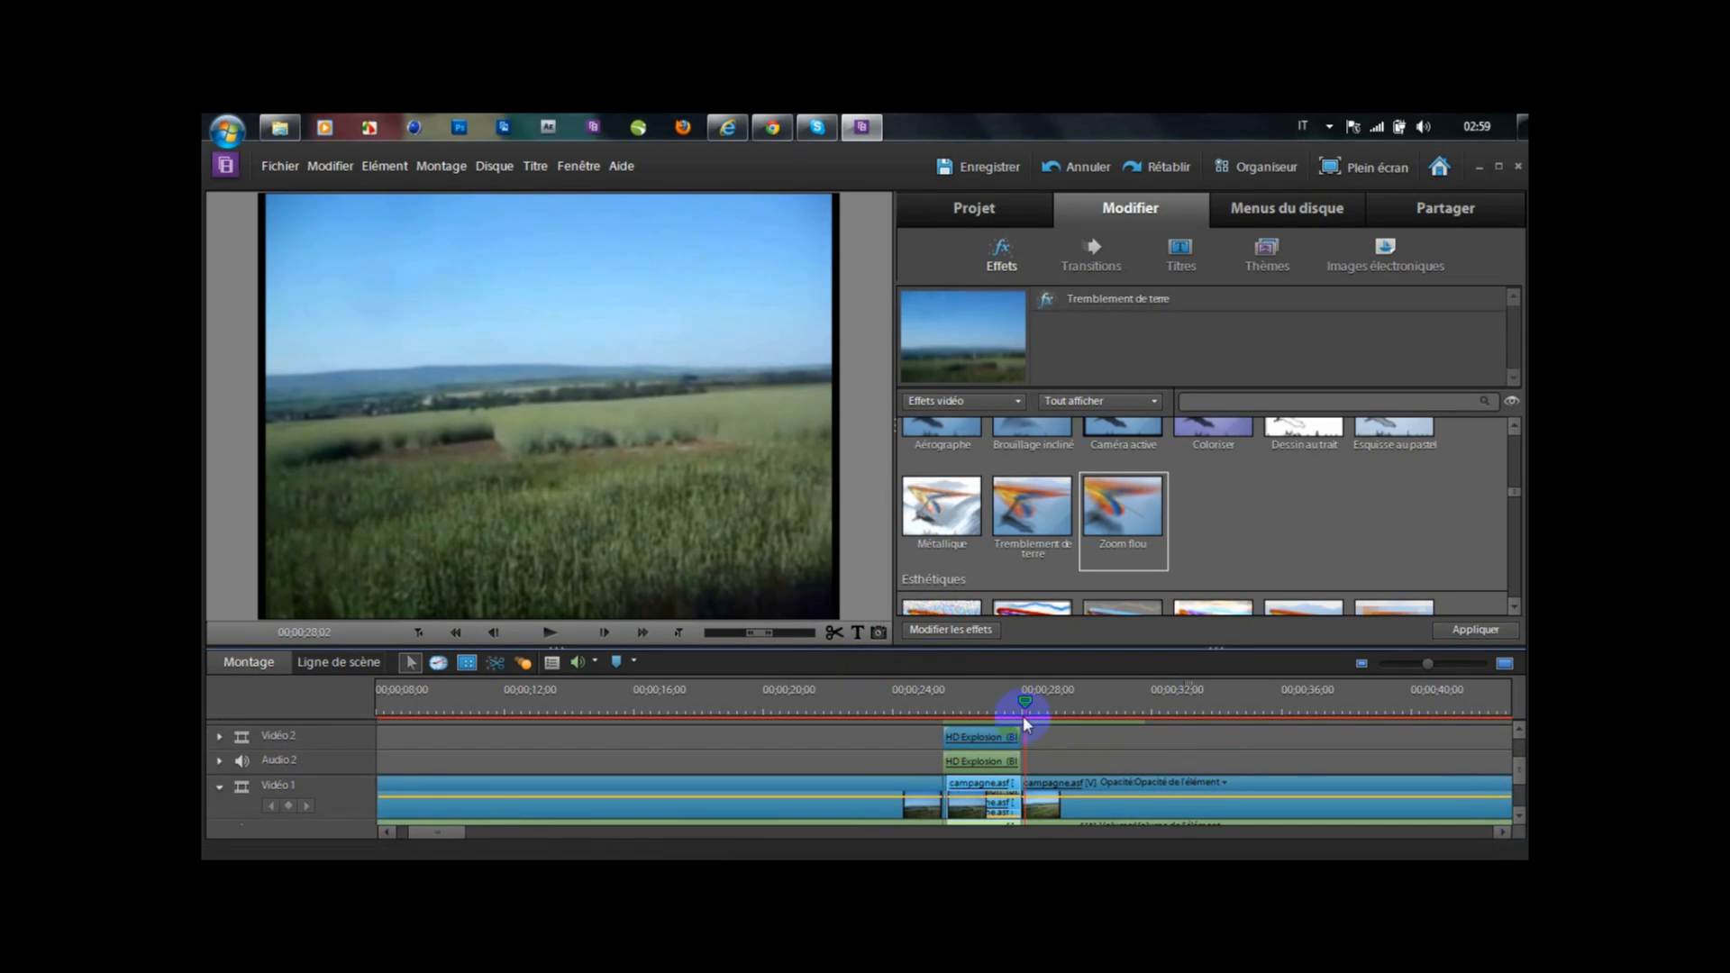
left_click_drag(1026, 705, 968, 712)
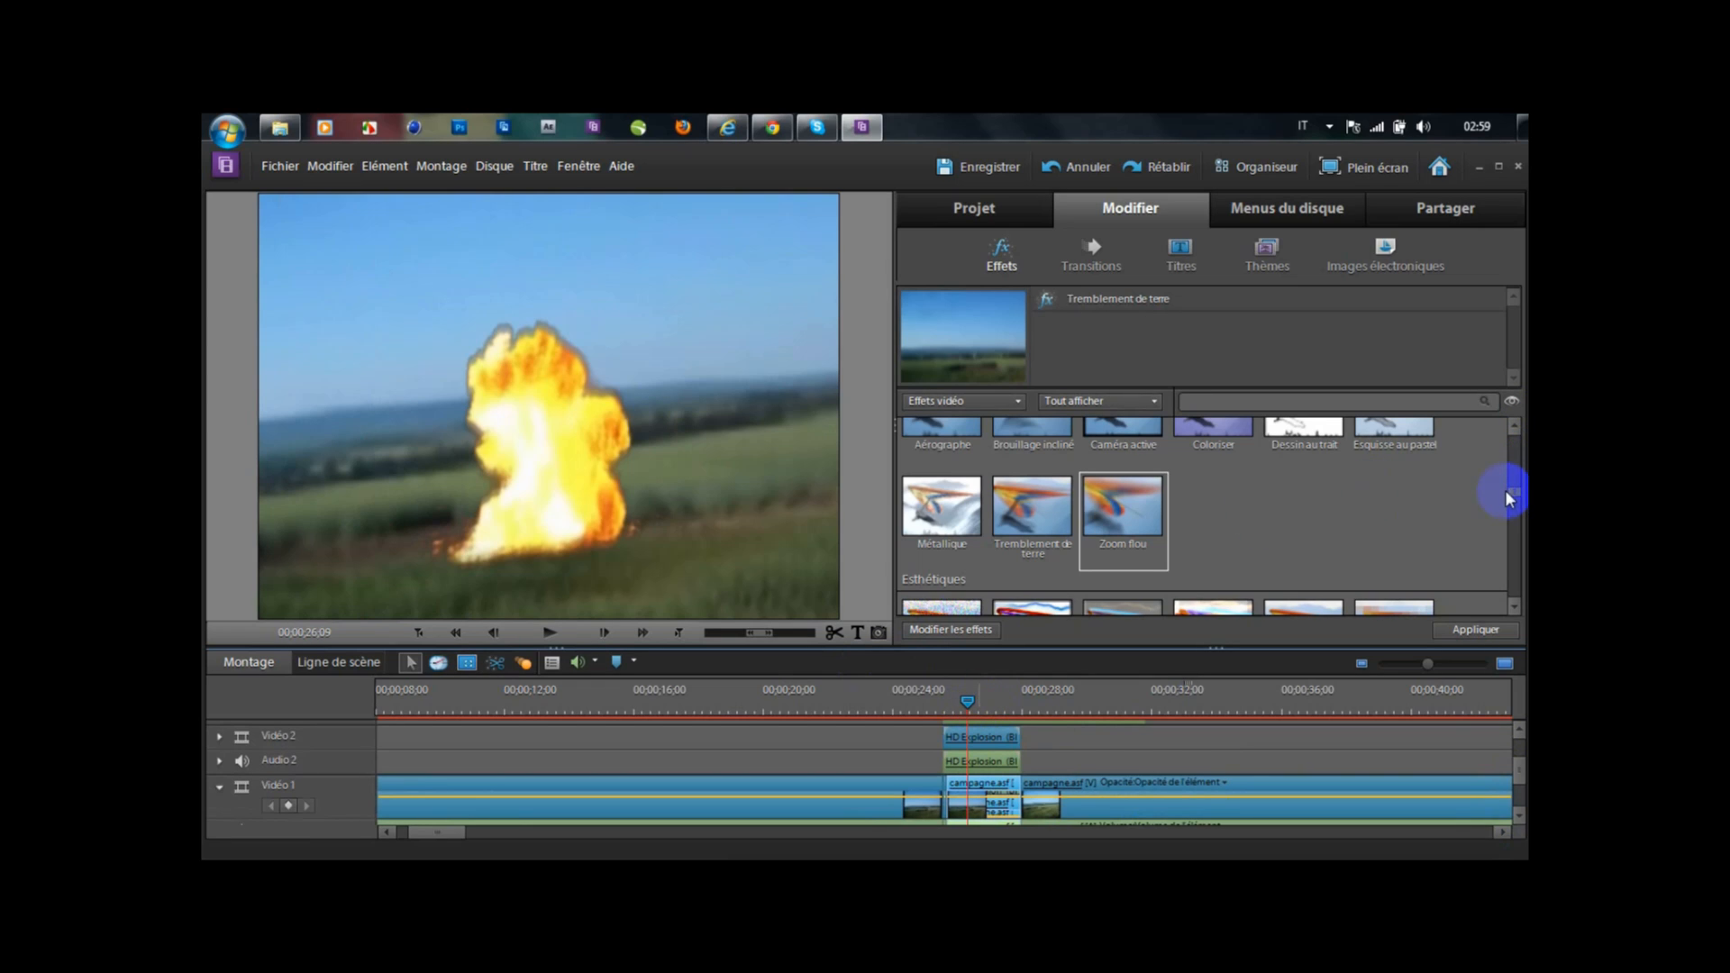
left_click(1514, 429)
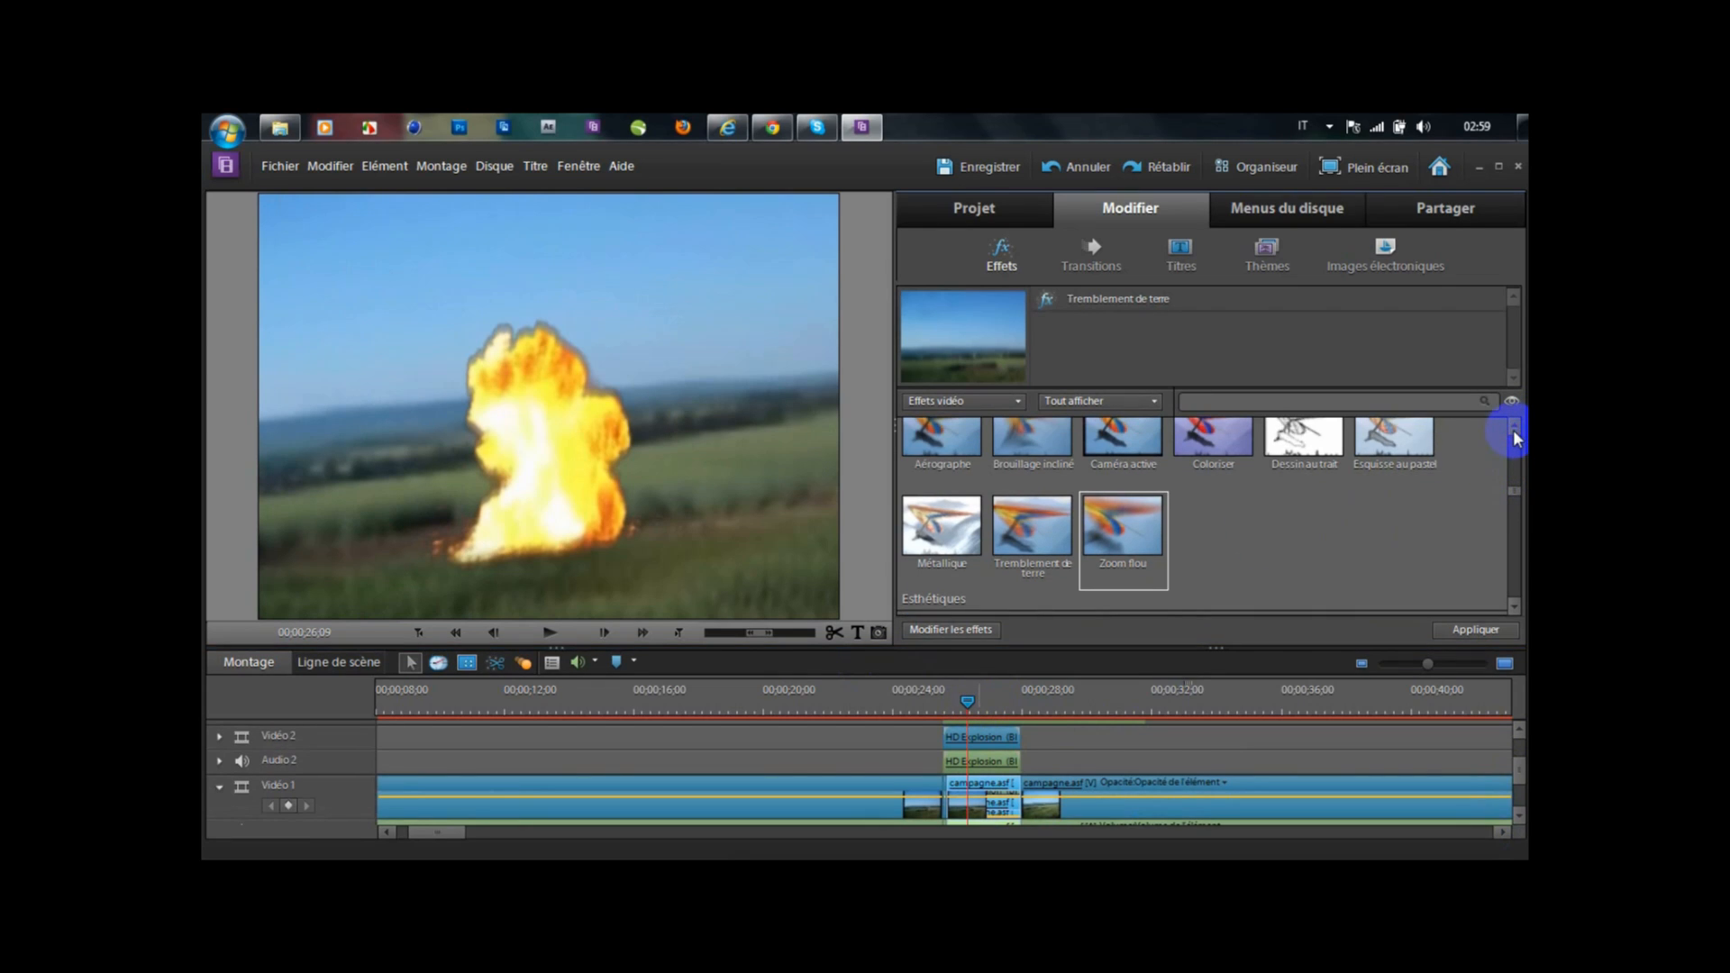
left_click(1513, 430)
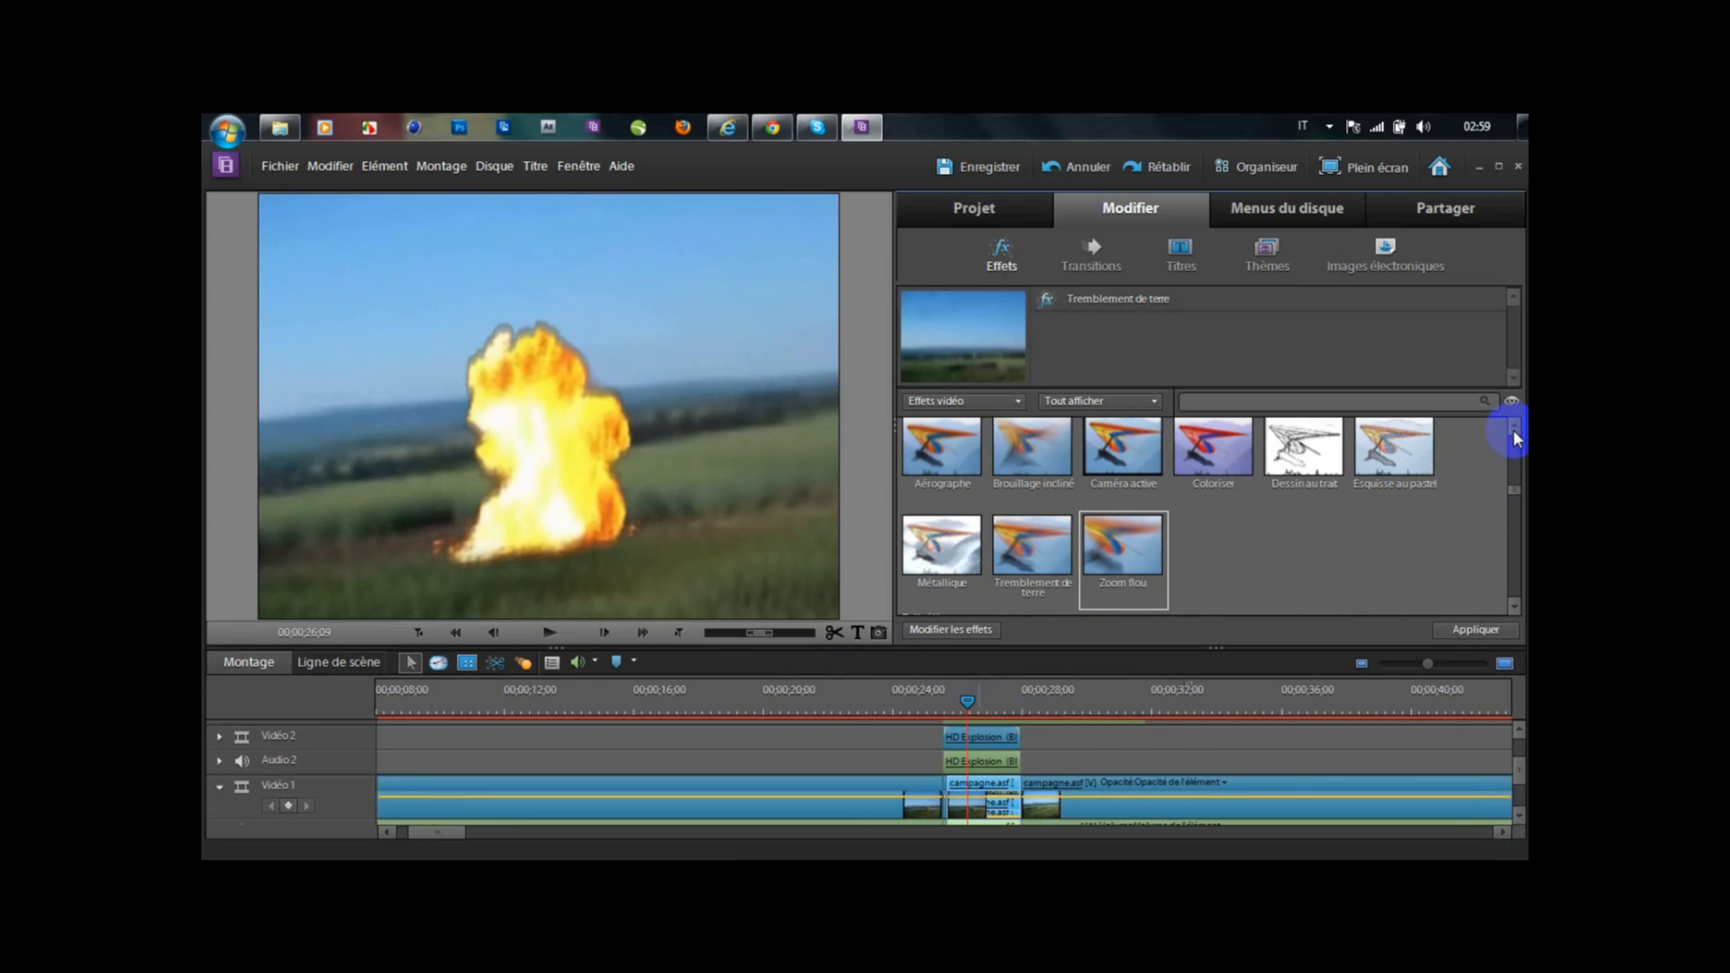
left_click(1043, 465)
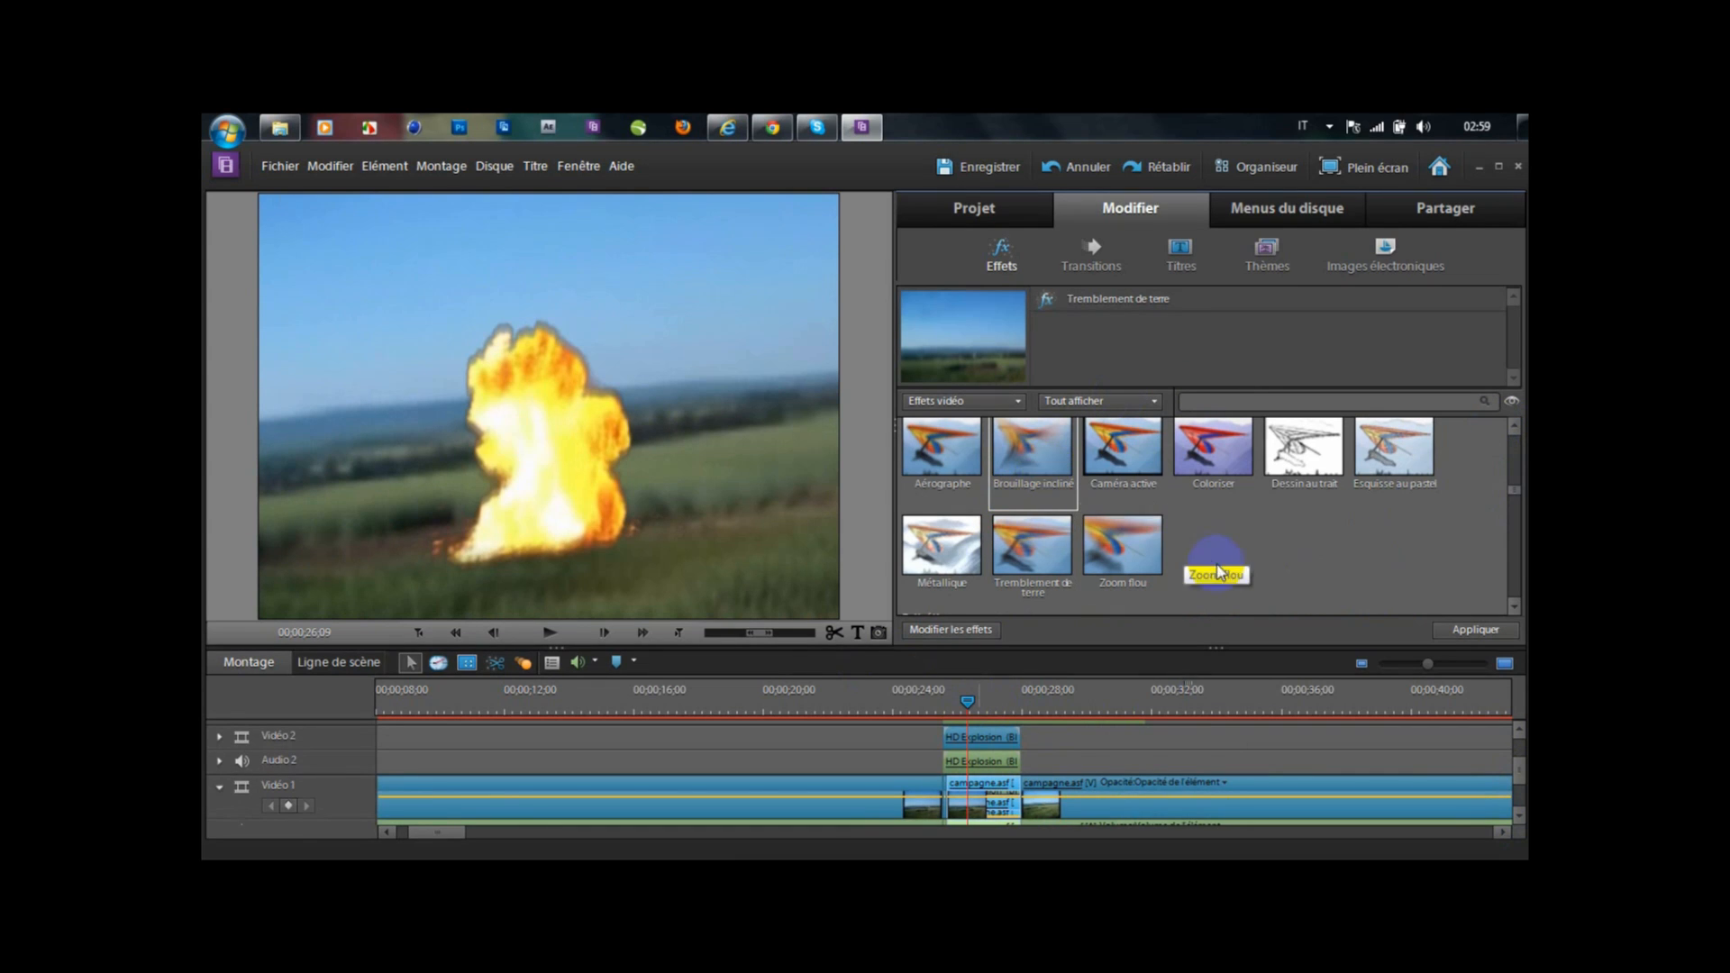
left_click(1457, 631)
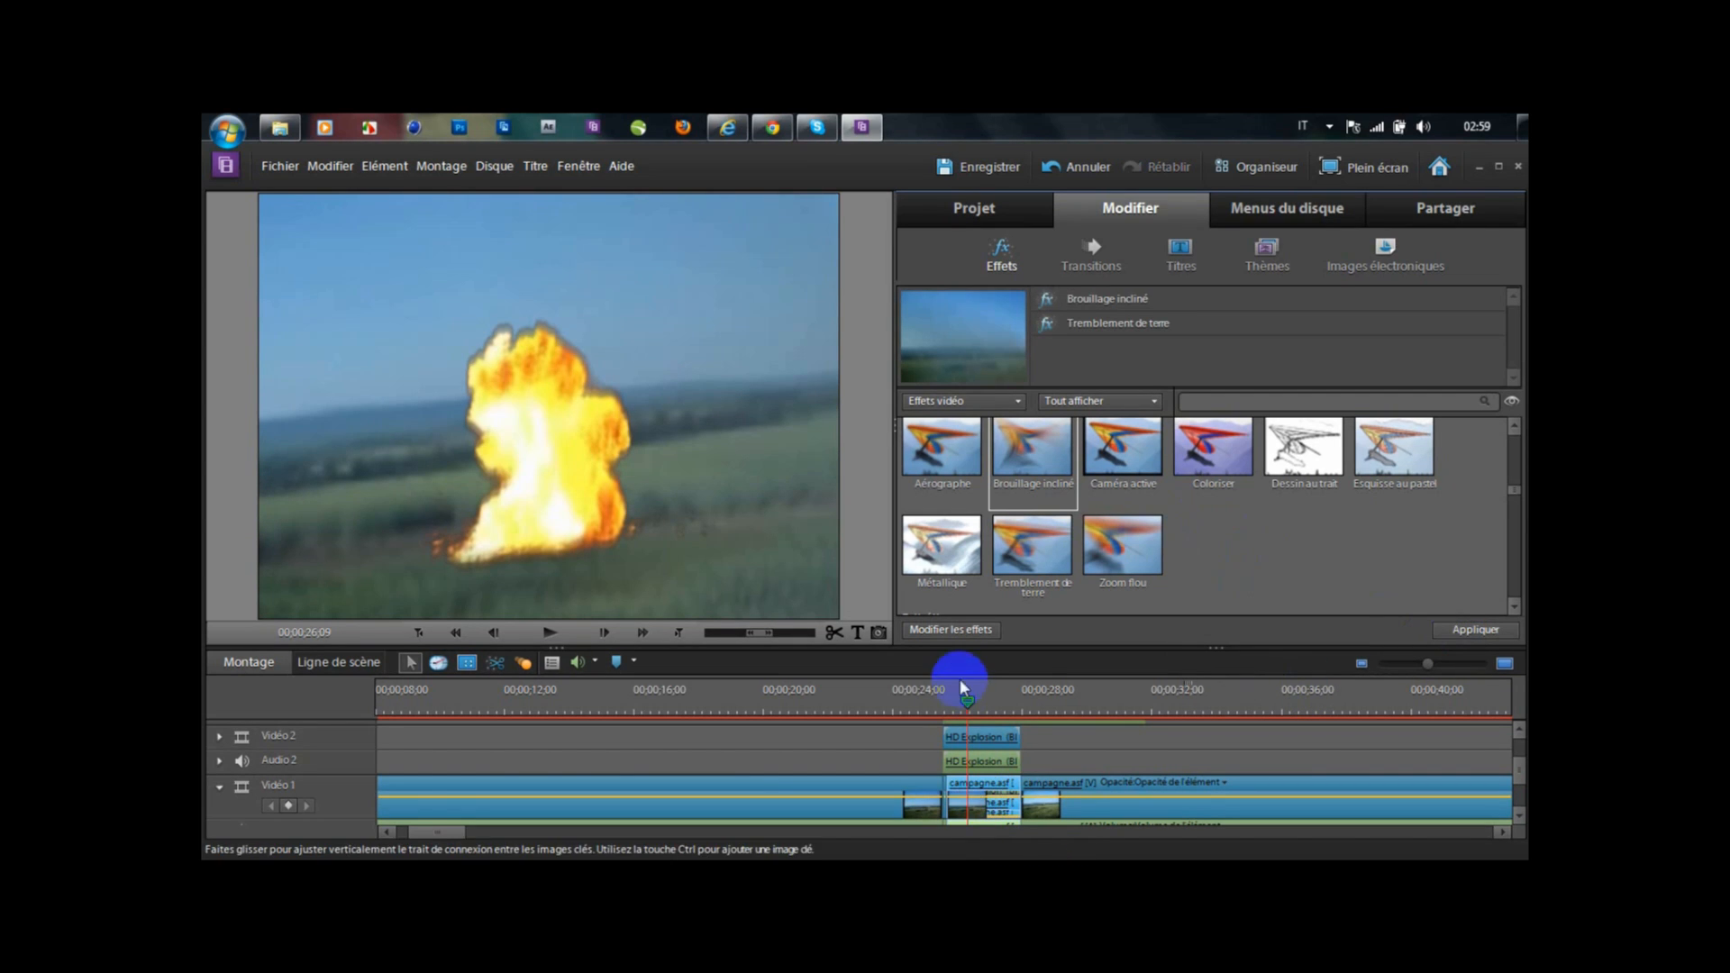
mouse_move(967, 696)
left_mouse_down()
mouse_move(935, 703)
mouse_move(967, 704)
left_mouse_up()
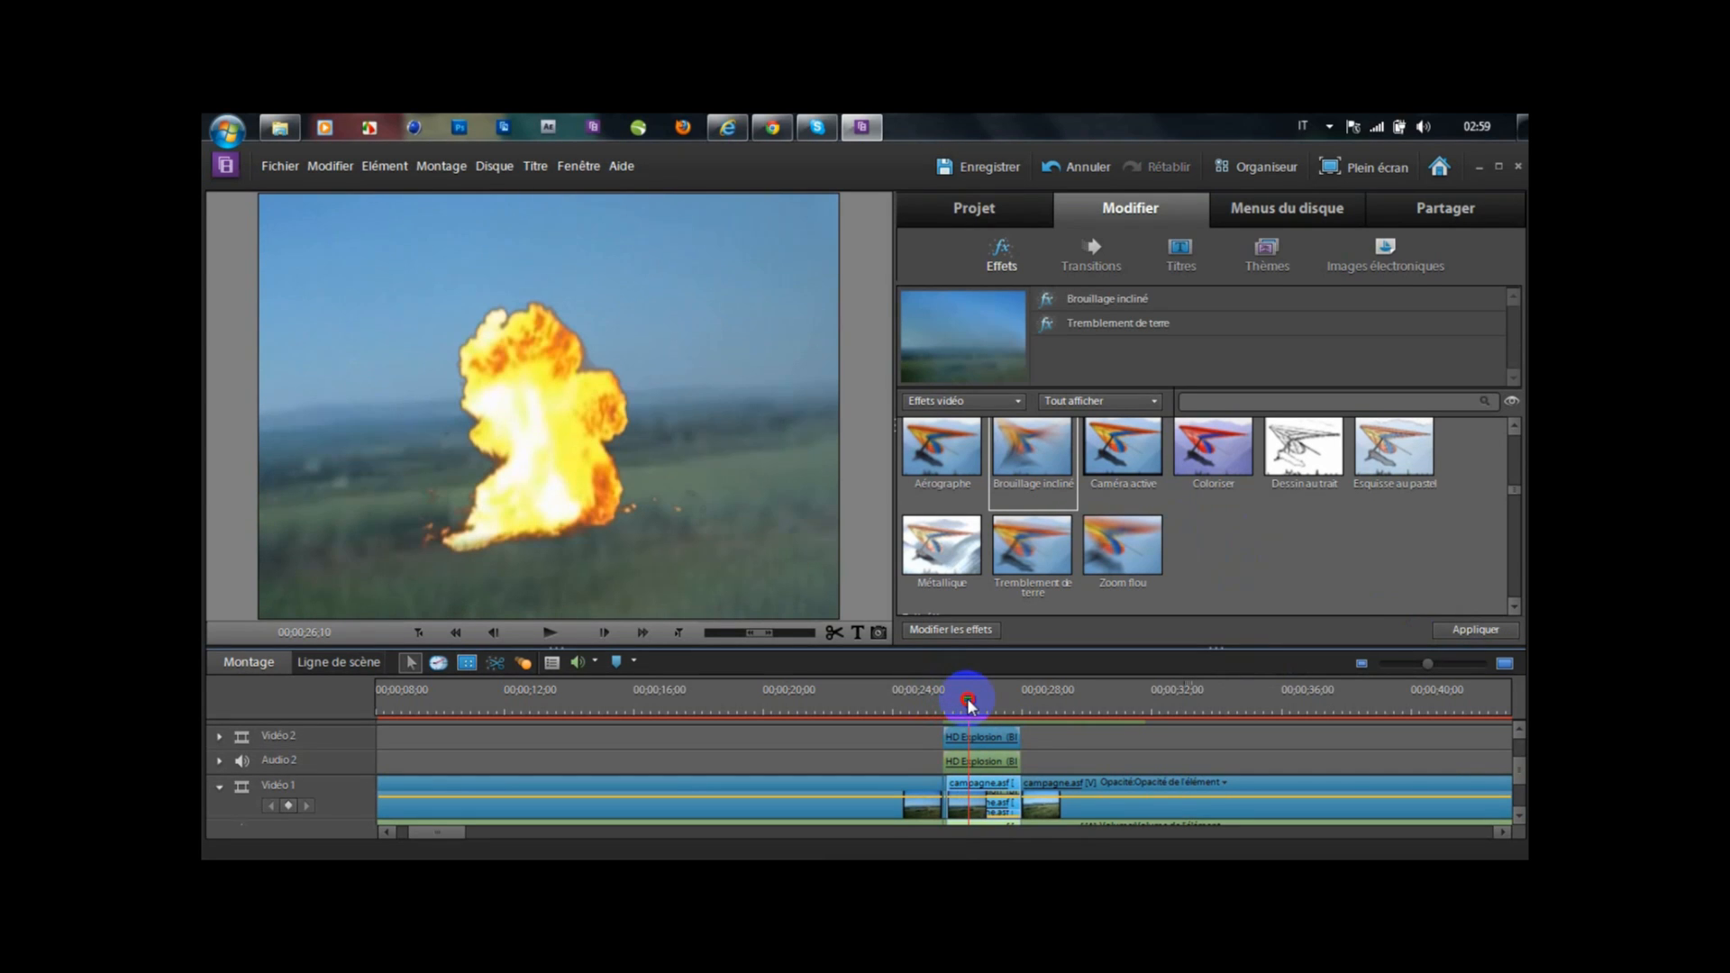
mouse_move(968, 705)
left_mouse_down()
mouse_move(1038, 720)
mouse_move(971, 721)
left_mouse_up()
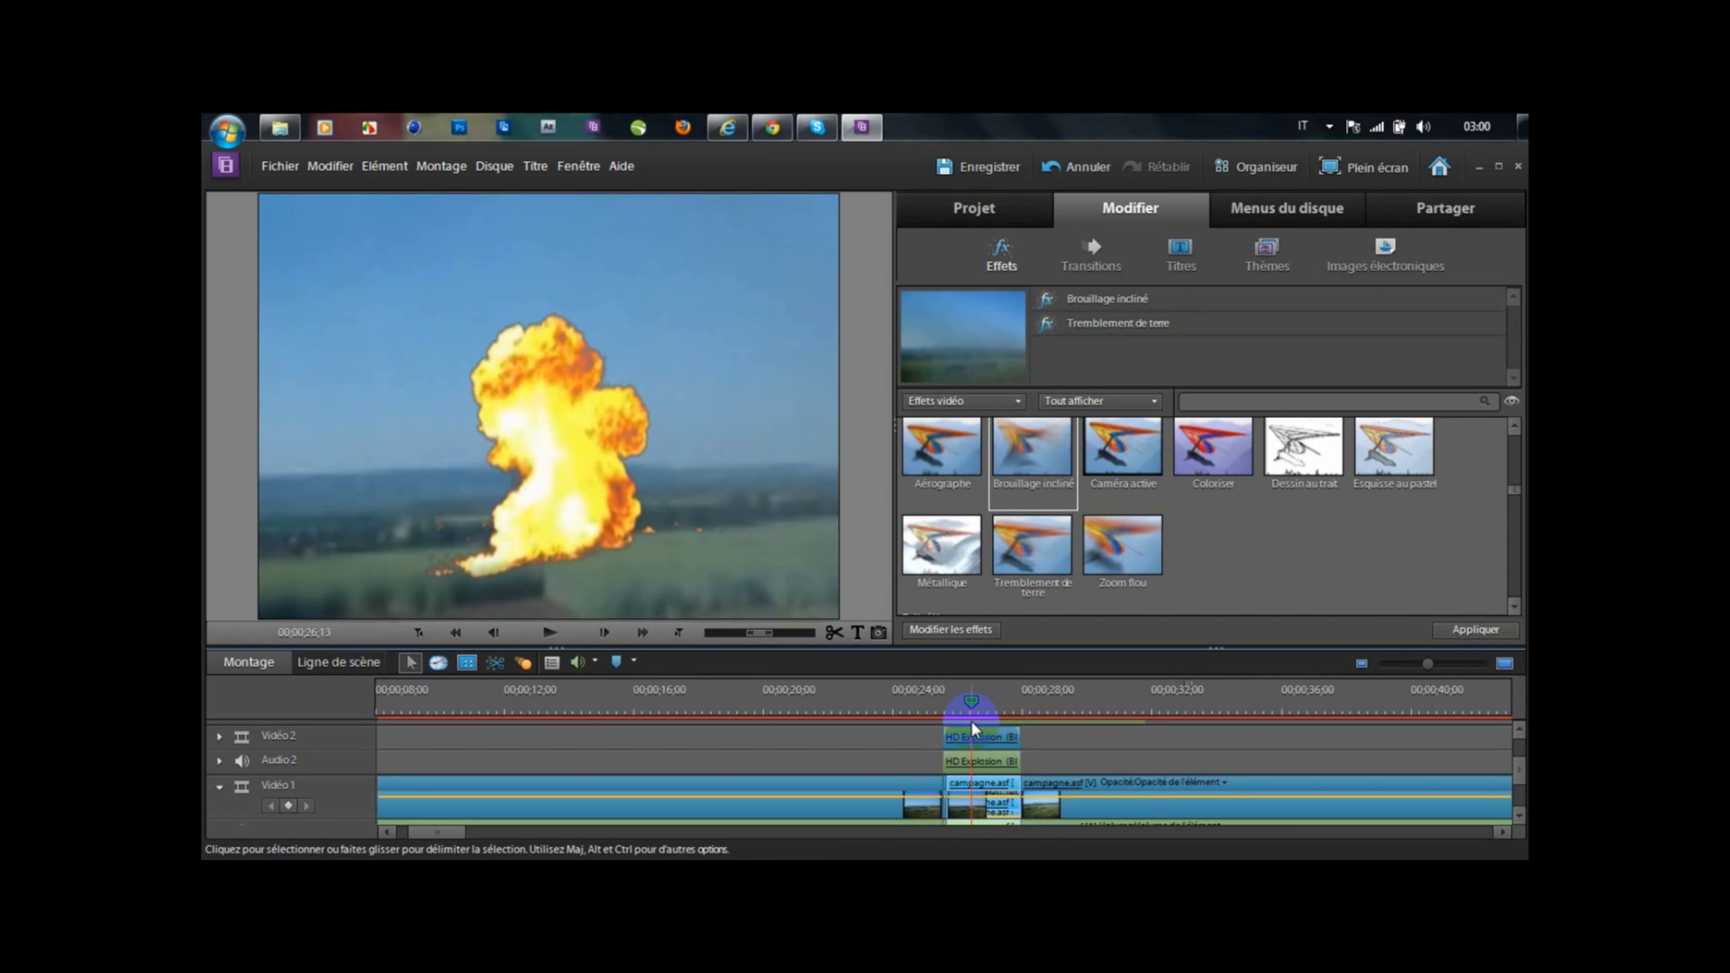
mouse_move(975, 698)
left_mouse_down()
mouse_move(937, 708)
mouse_move(951, 712)
left_mouse_up()
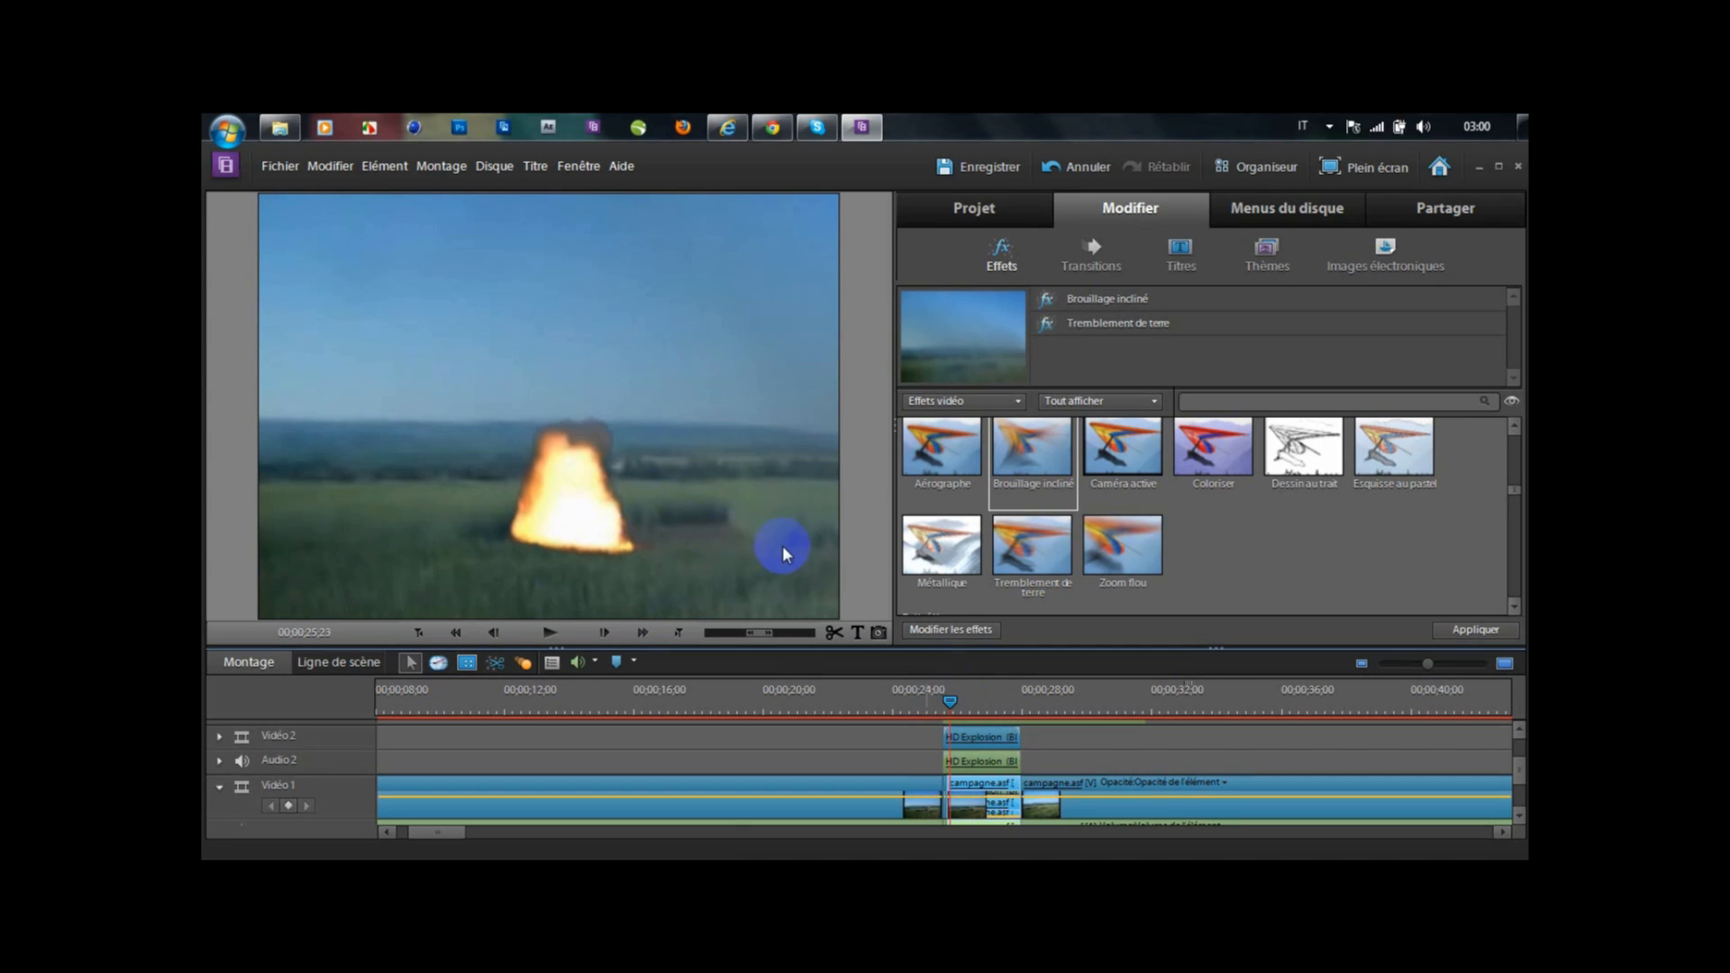
- Move the HD Explosion clip onto the dark patch in the field at 00;00;25;19 and split it at that frame
left_click_drag(949, 708, 970, 717)
left_click_drag(948, 718, 944, 718)
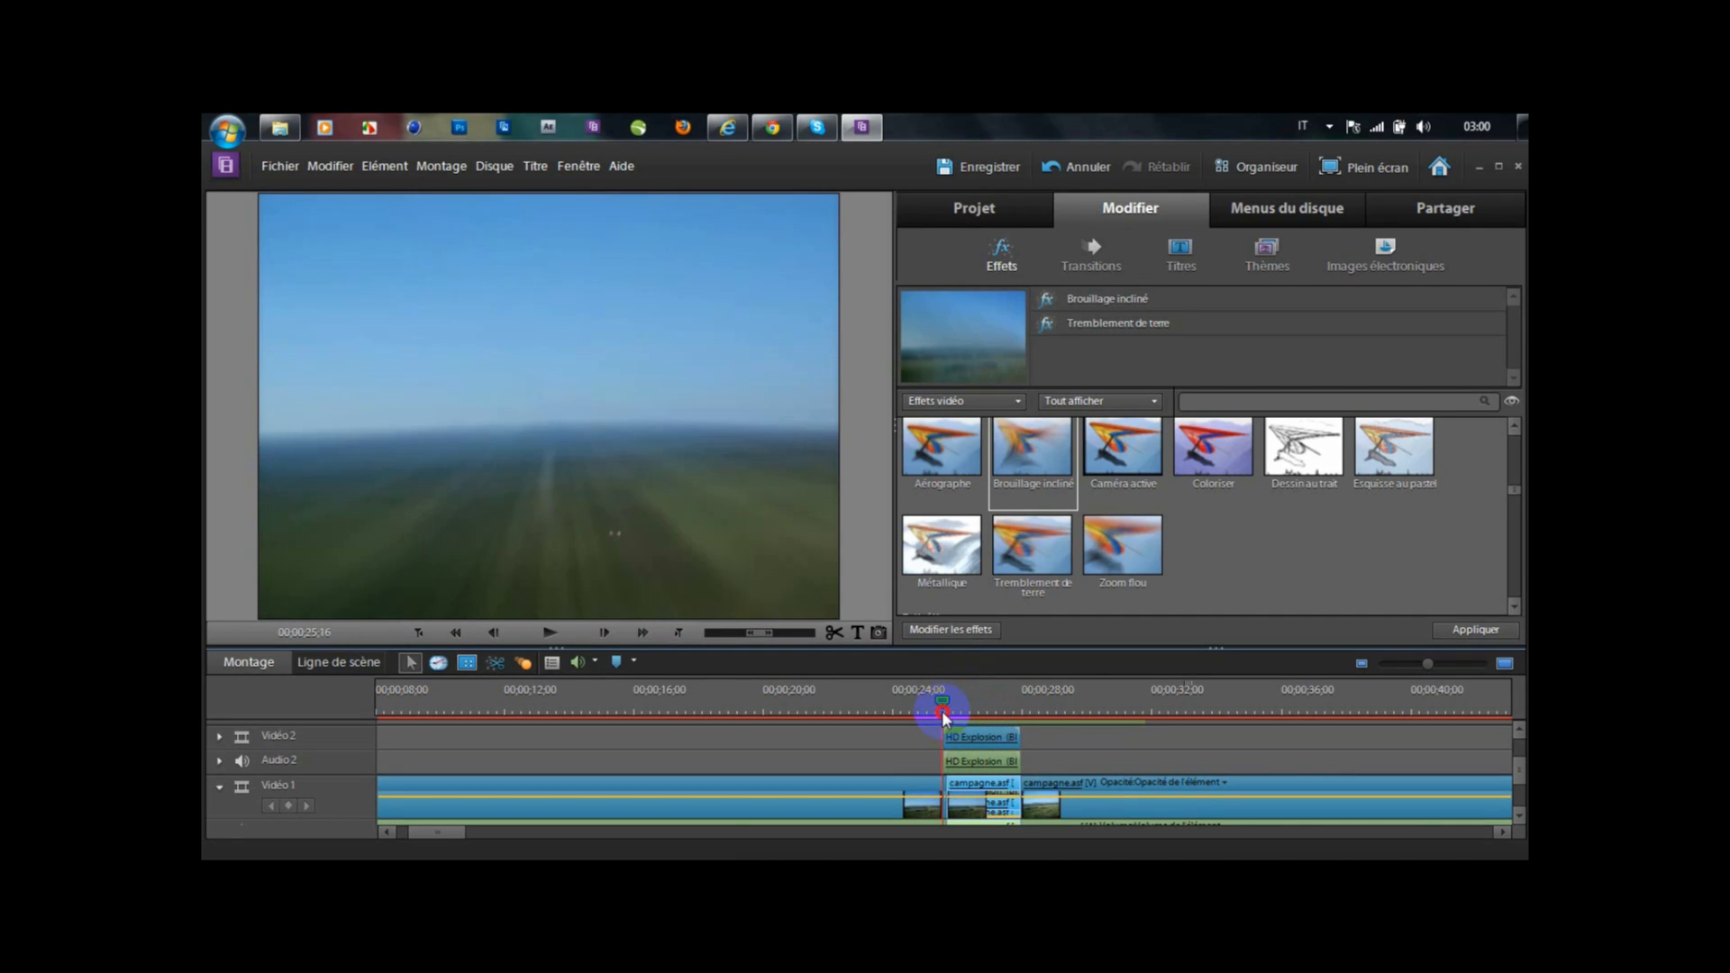
left_click(986, 743)
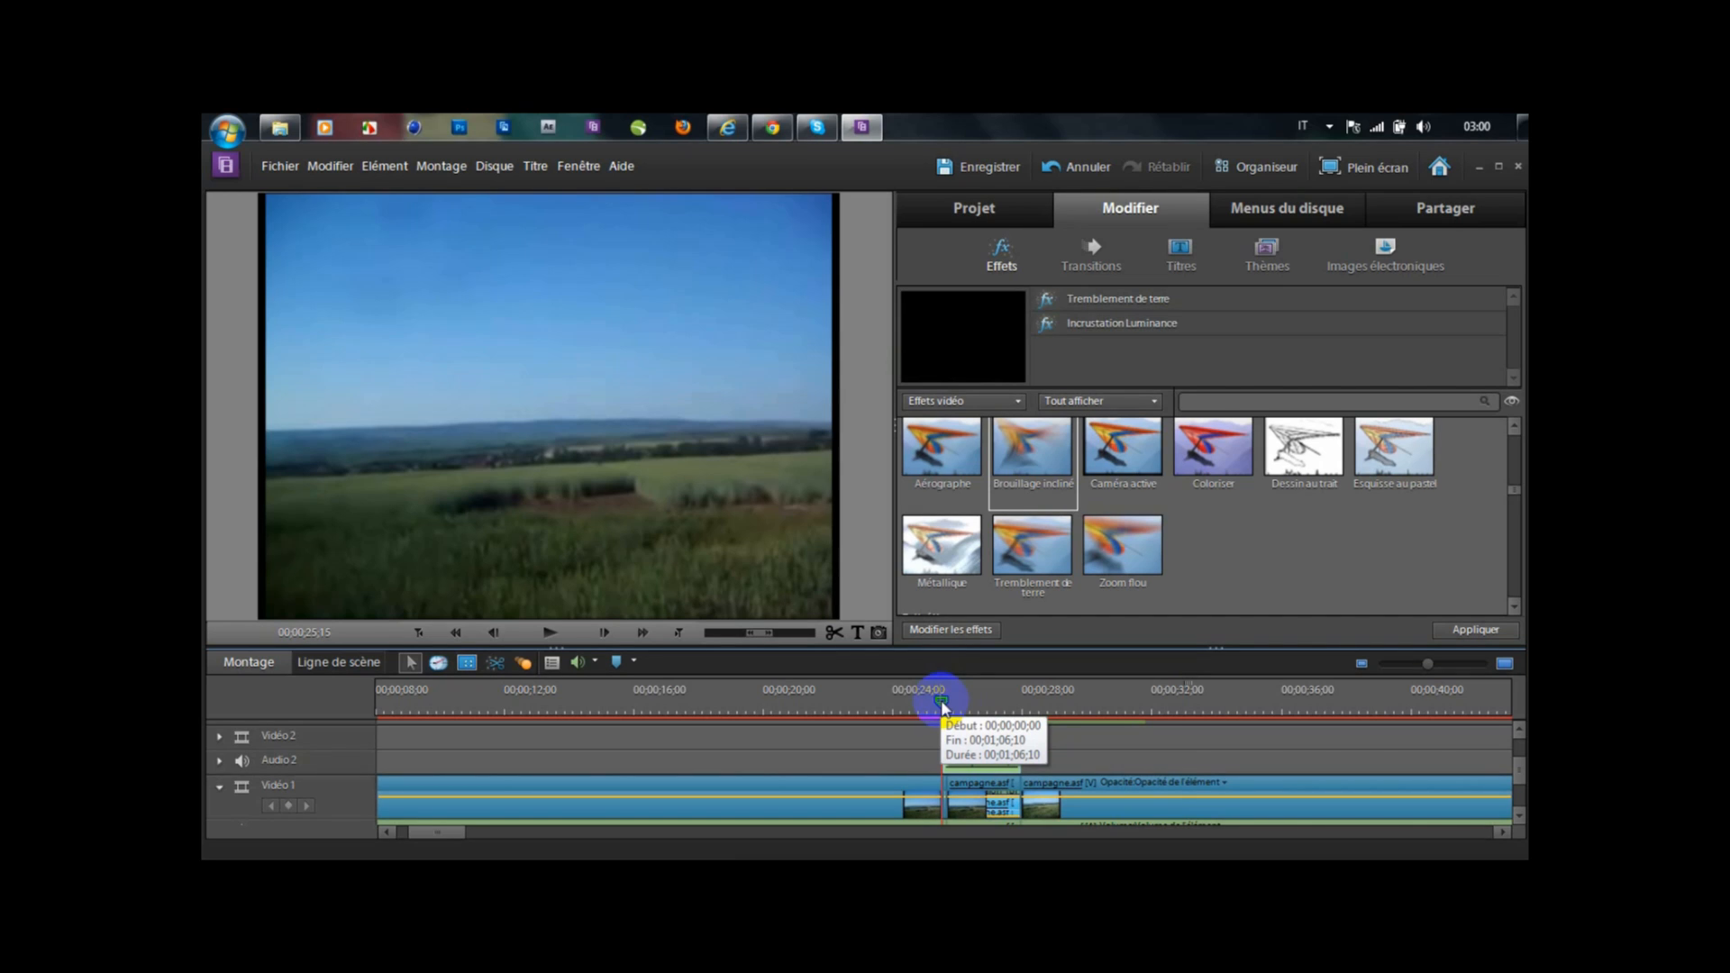
left_click_drag(941, 705, 941, 705)
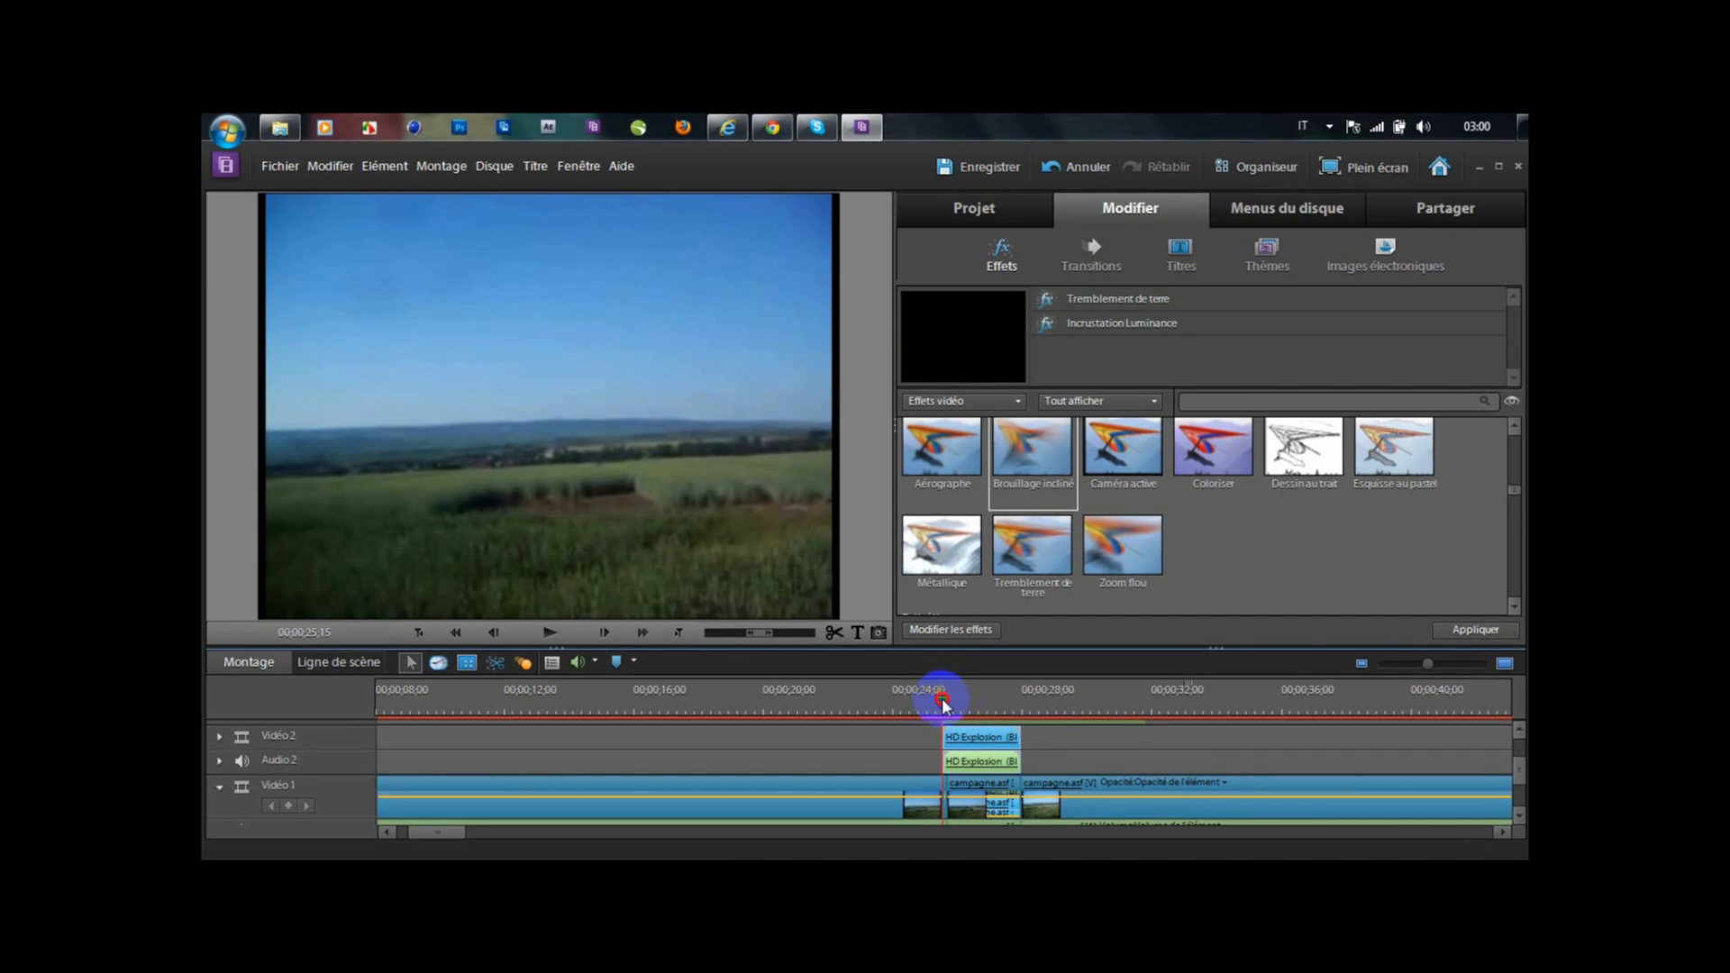
left_click(942, 707)
left_click(942, 706)
left_click_drag(942, 706, 943, 706)
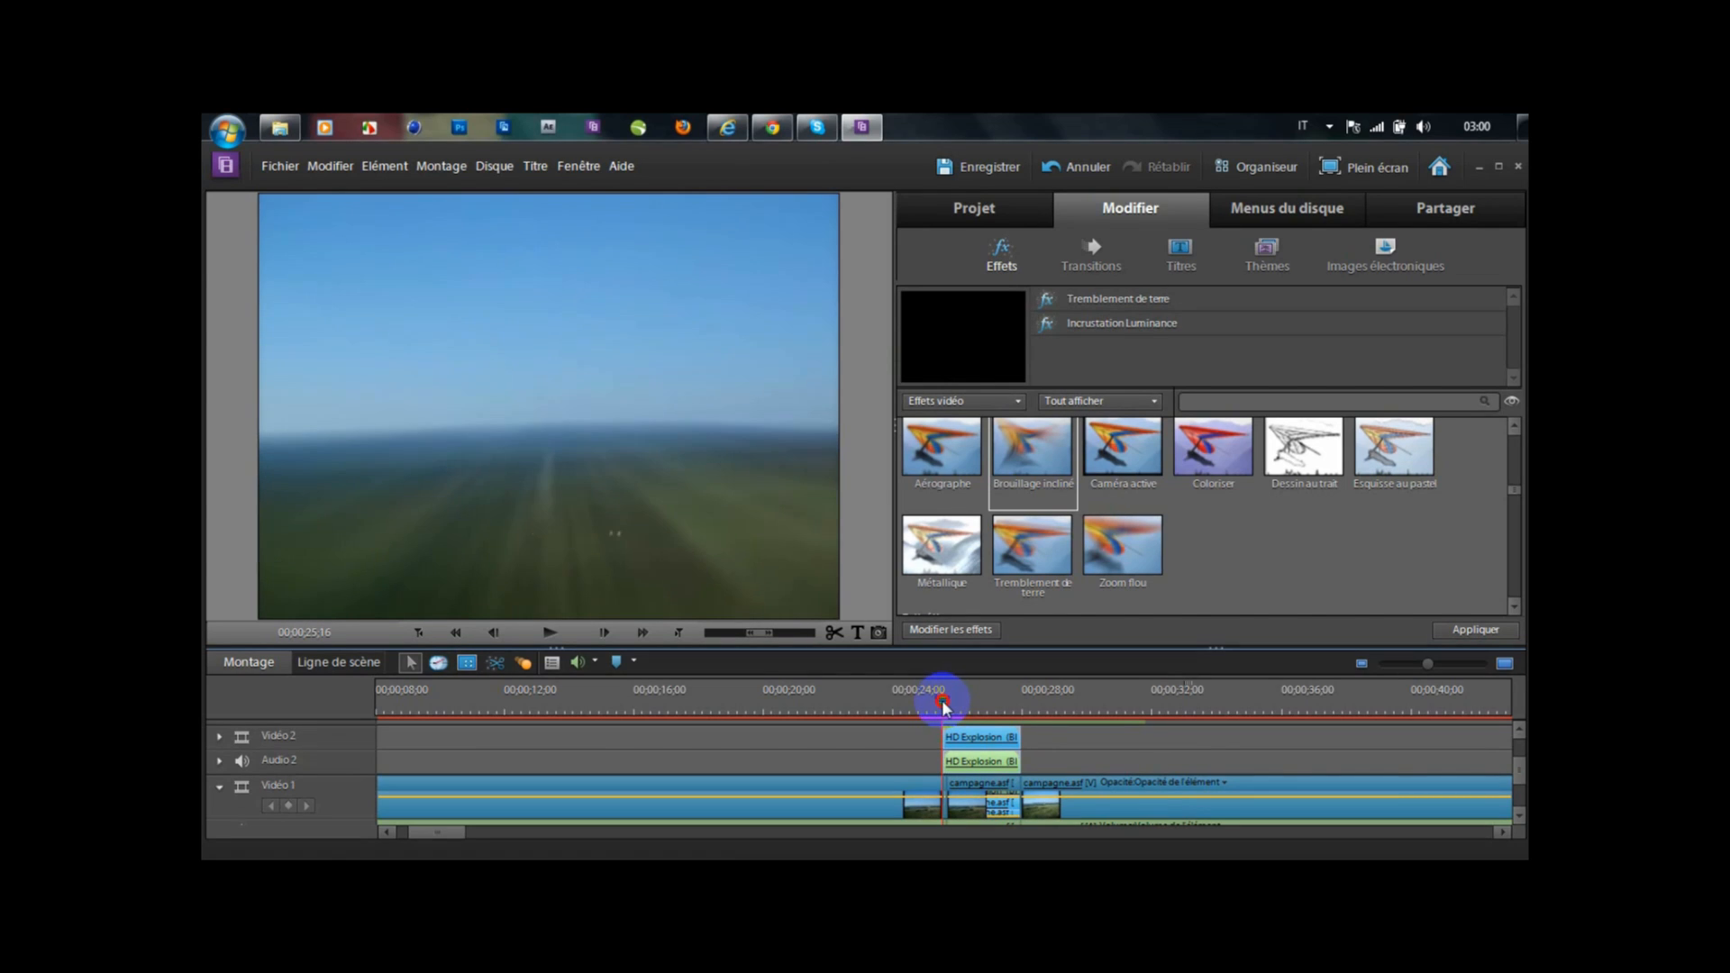
left_click(607, 635)
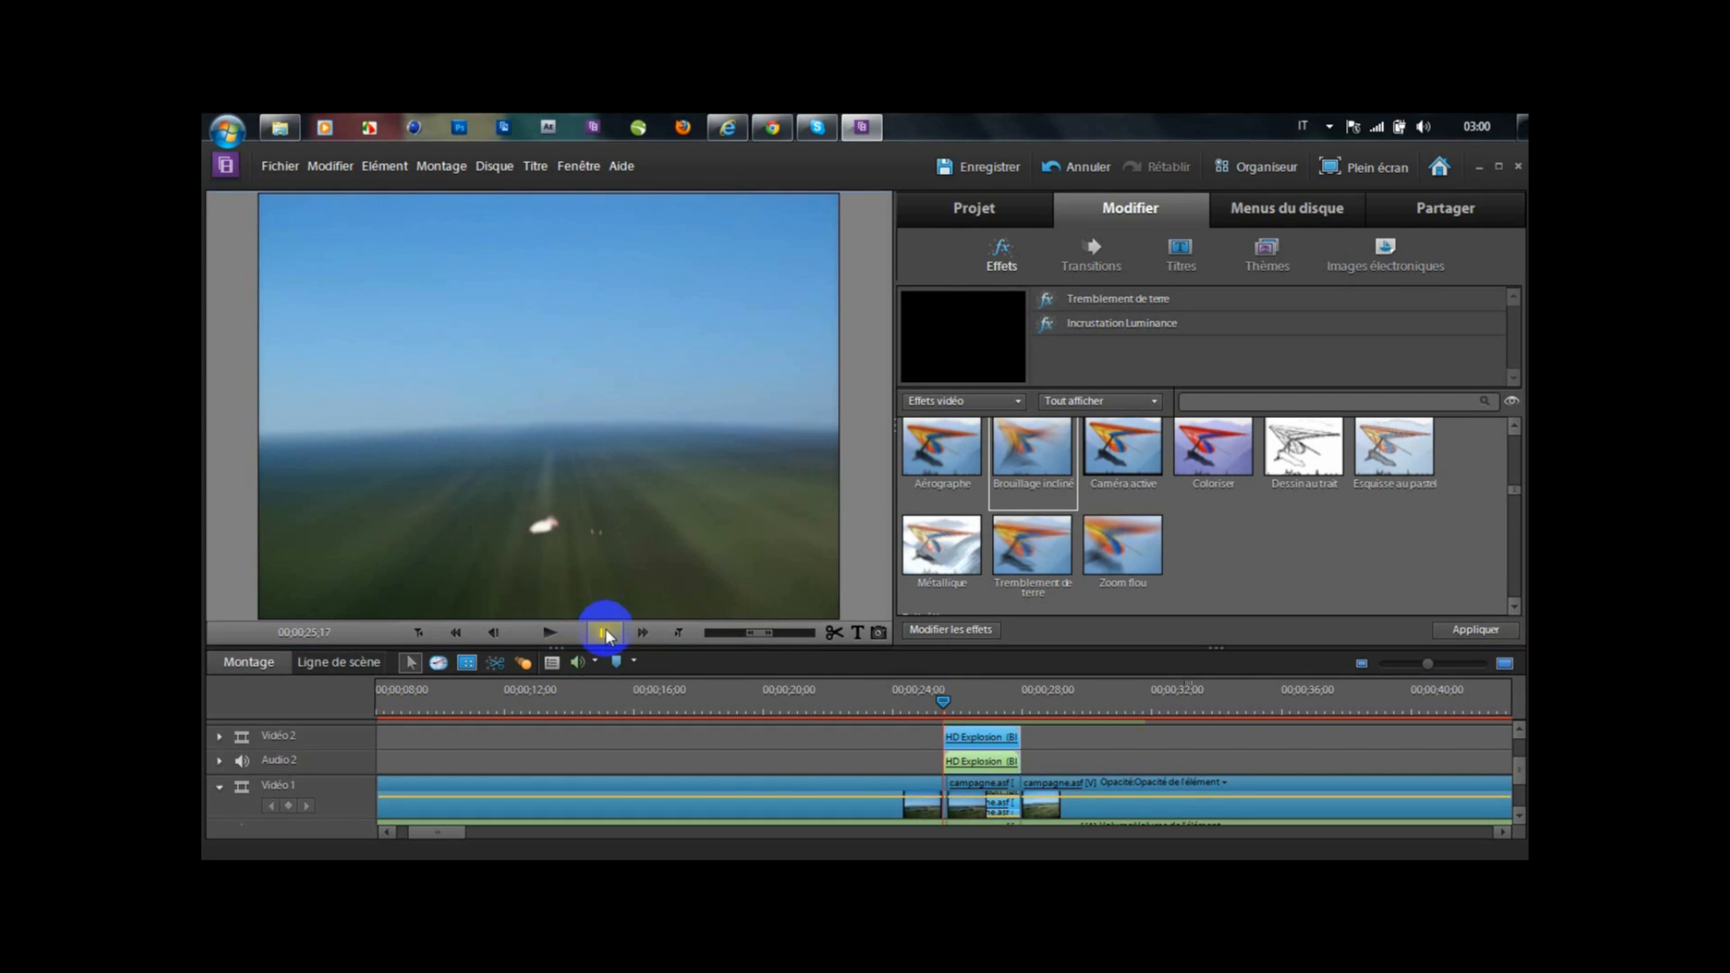
left_click(607, 635)
left_click(606, 635)
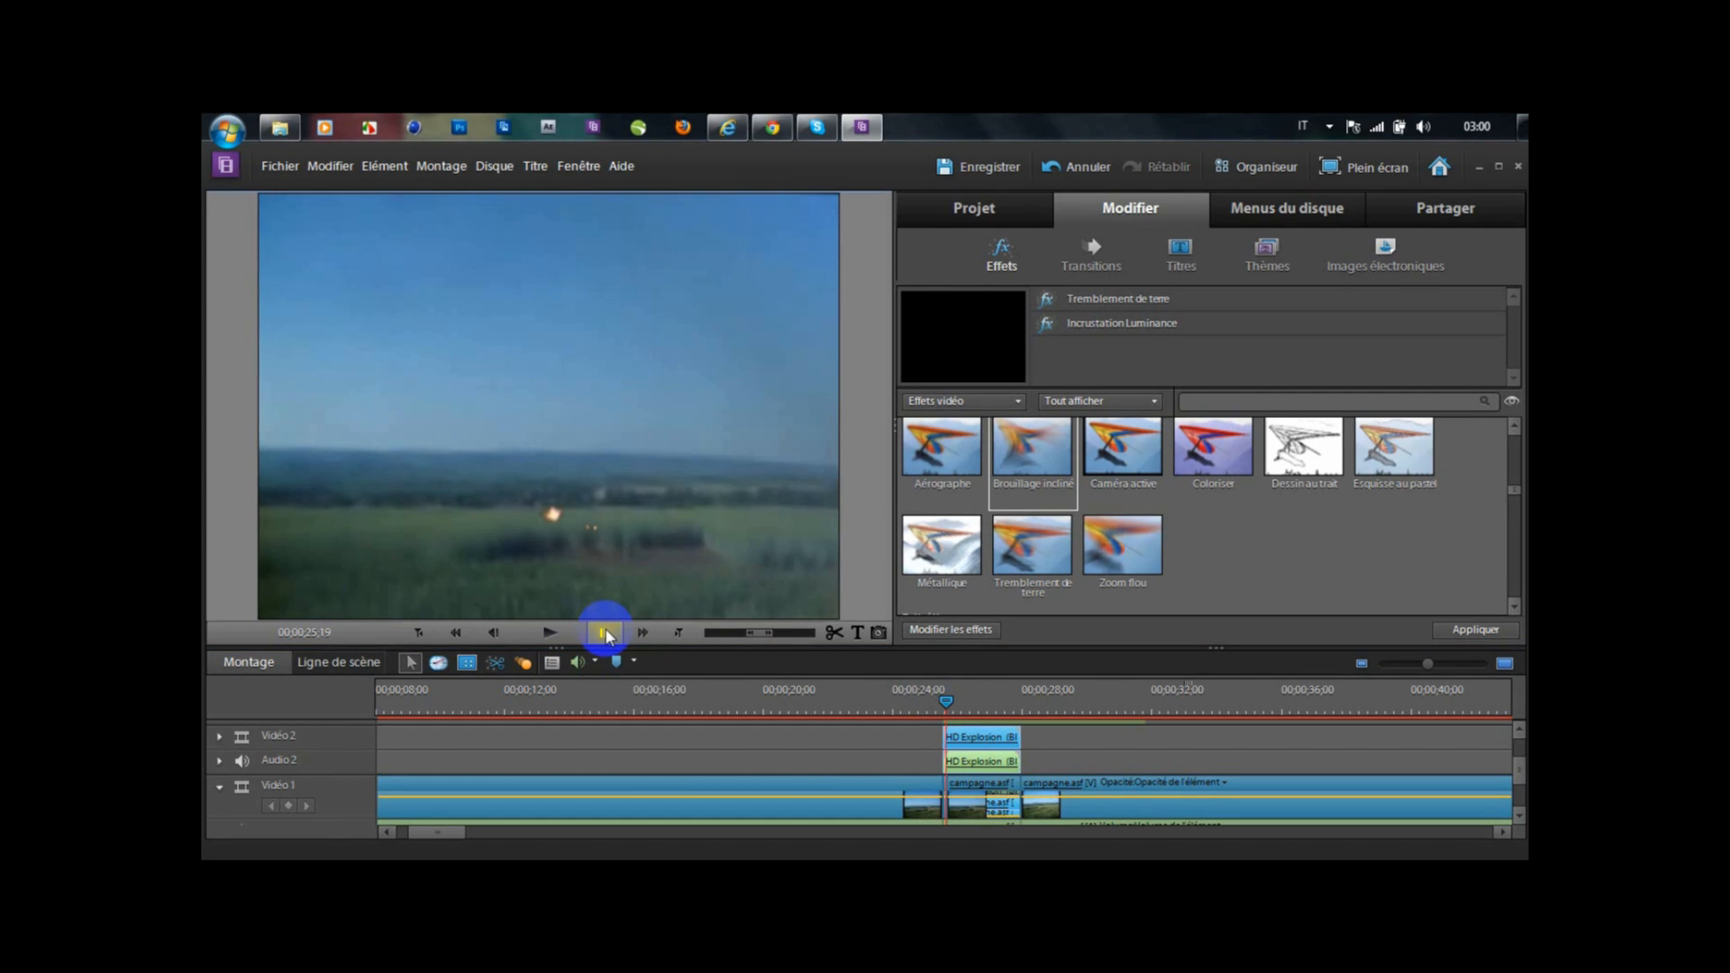
key("alt+shift+p")
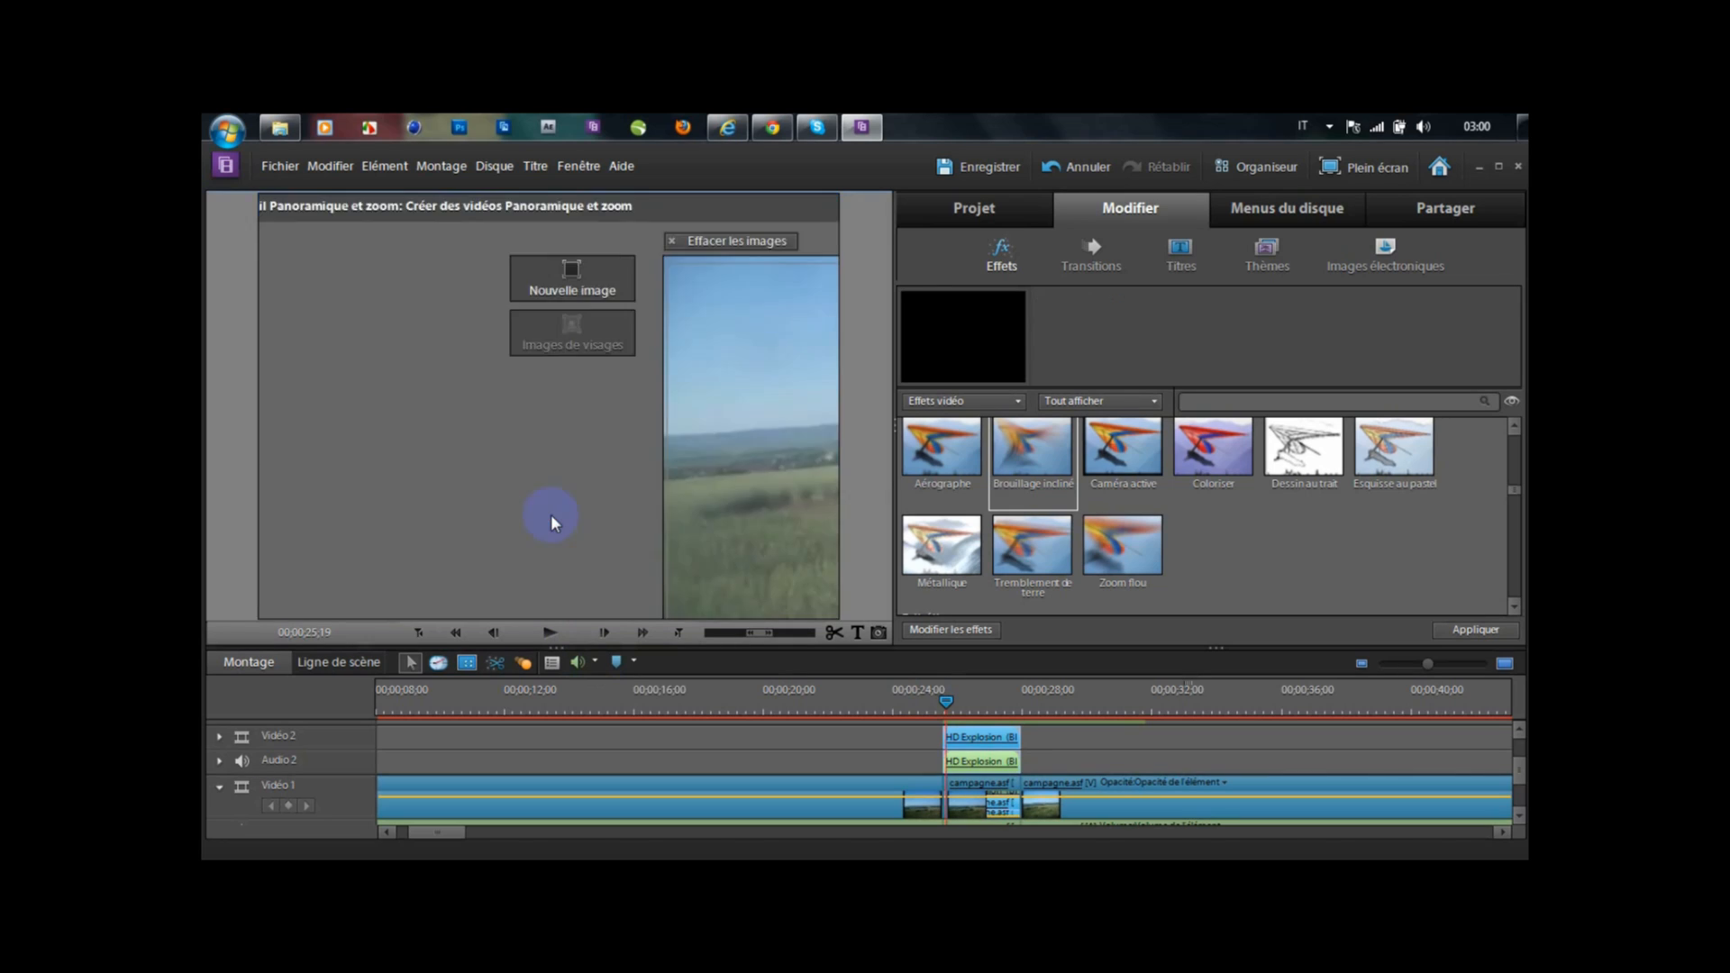
left_click(553, 523)
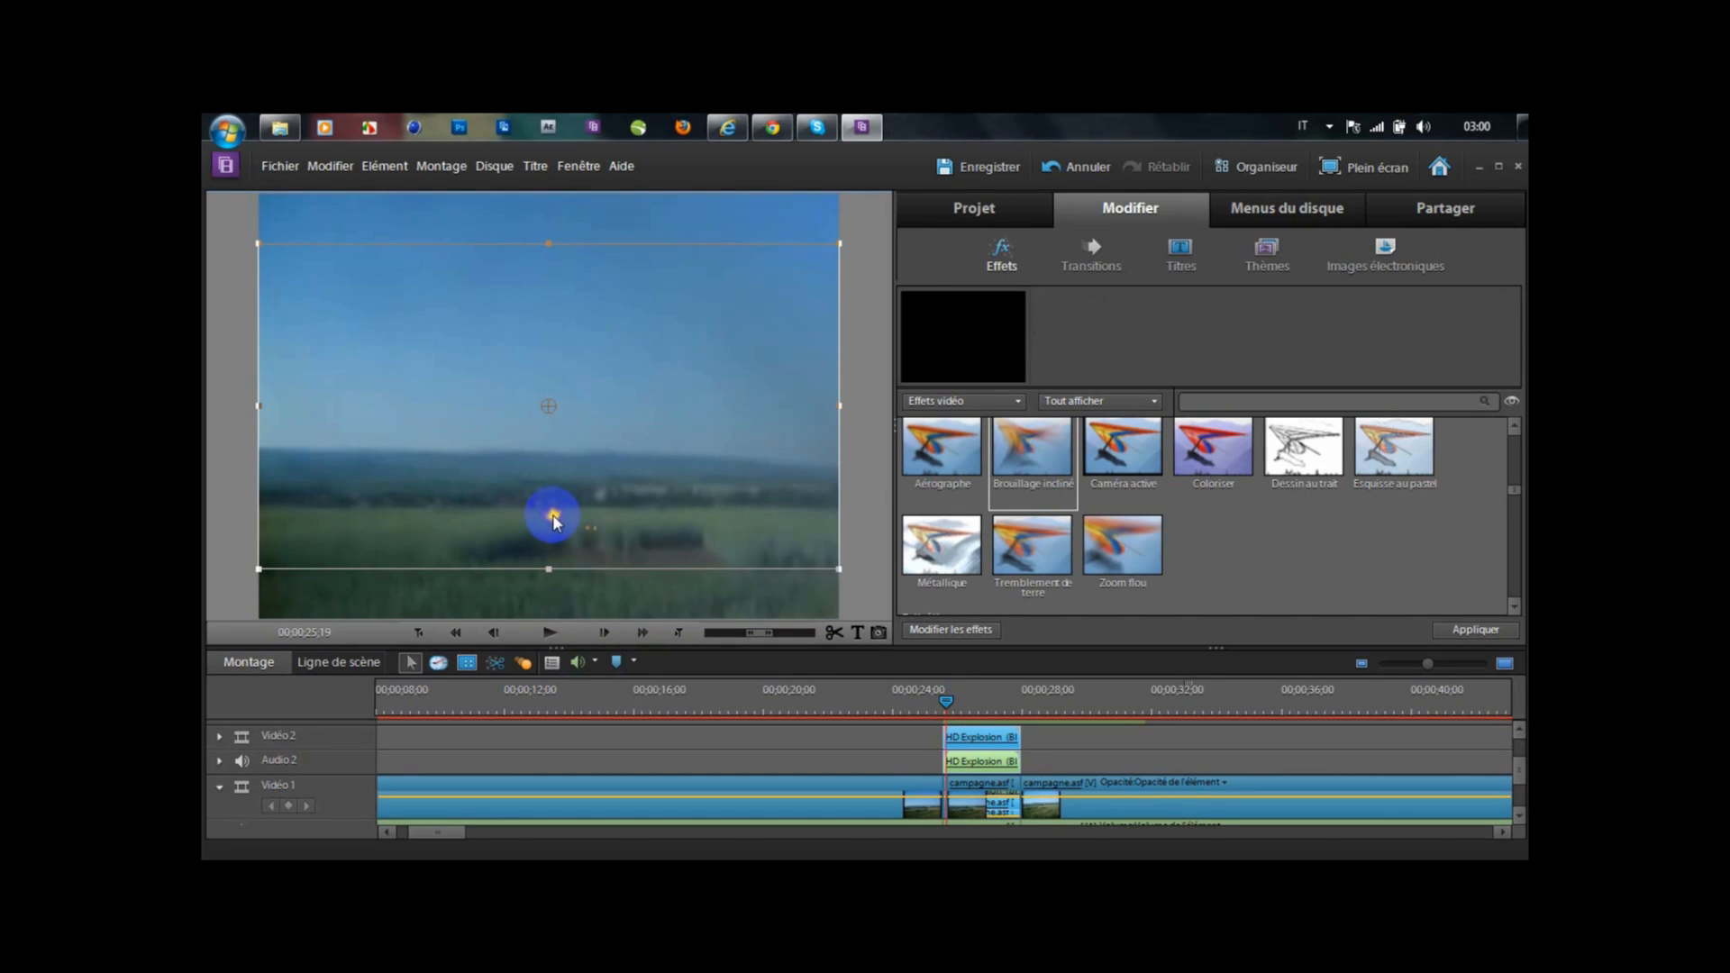
left_click_drag(553, 523, 604, 556)
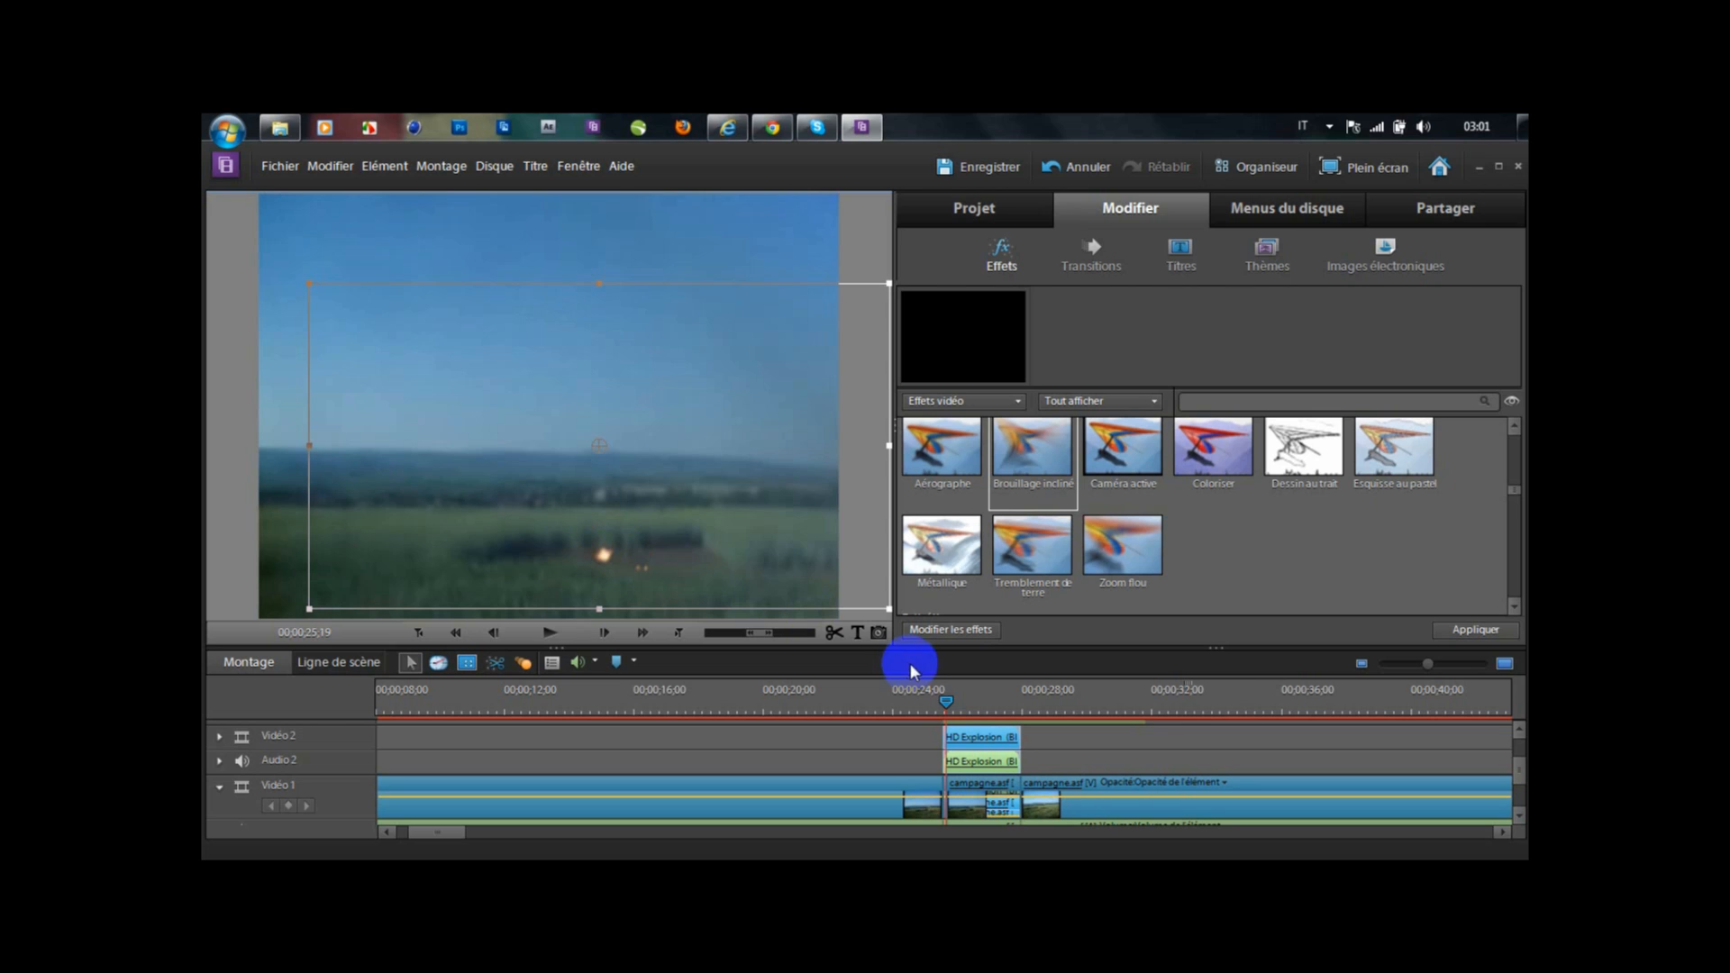
left_click(837, 634)
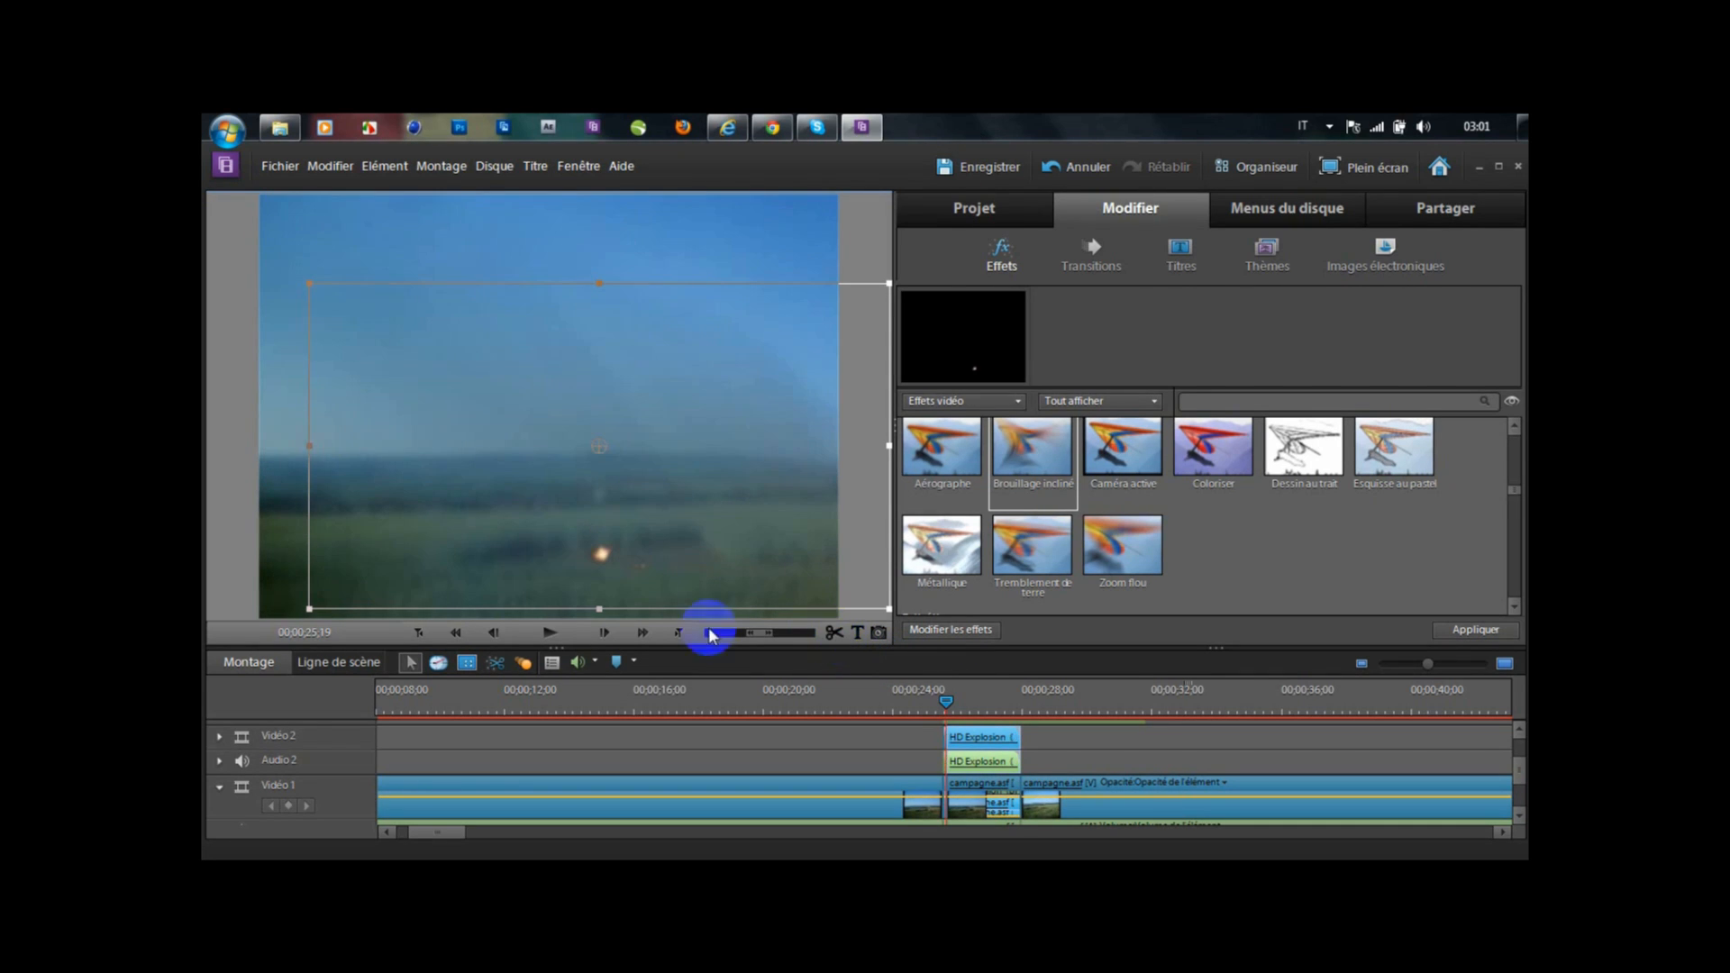
- Advance to 00;00;25;20, nudge the explosion slightly upward to follow the shaking ground, and split the clip there
left_click(604, 631)
left_click(611, 641)
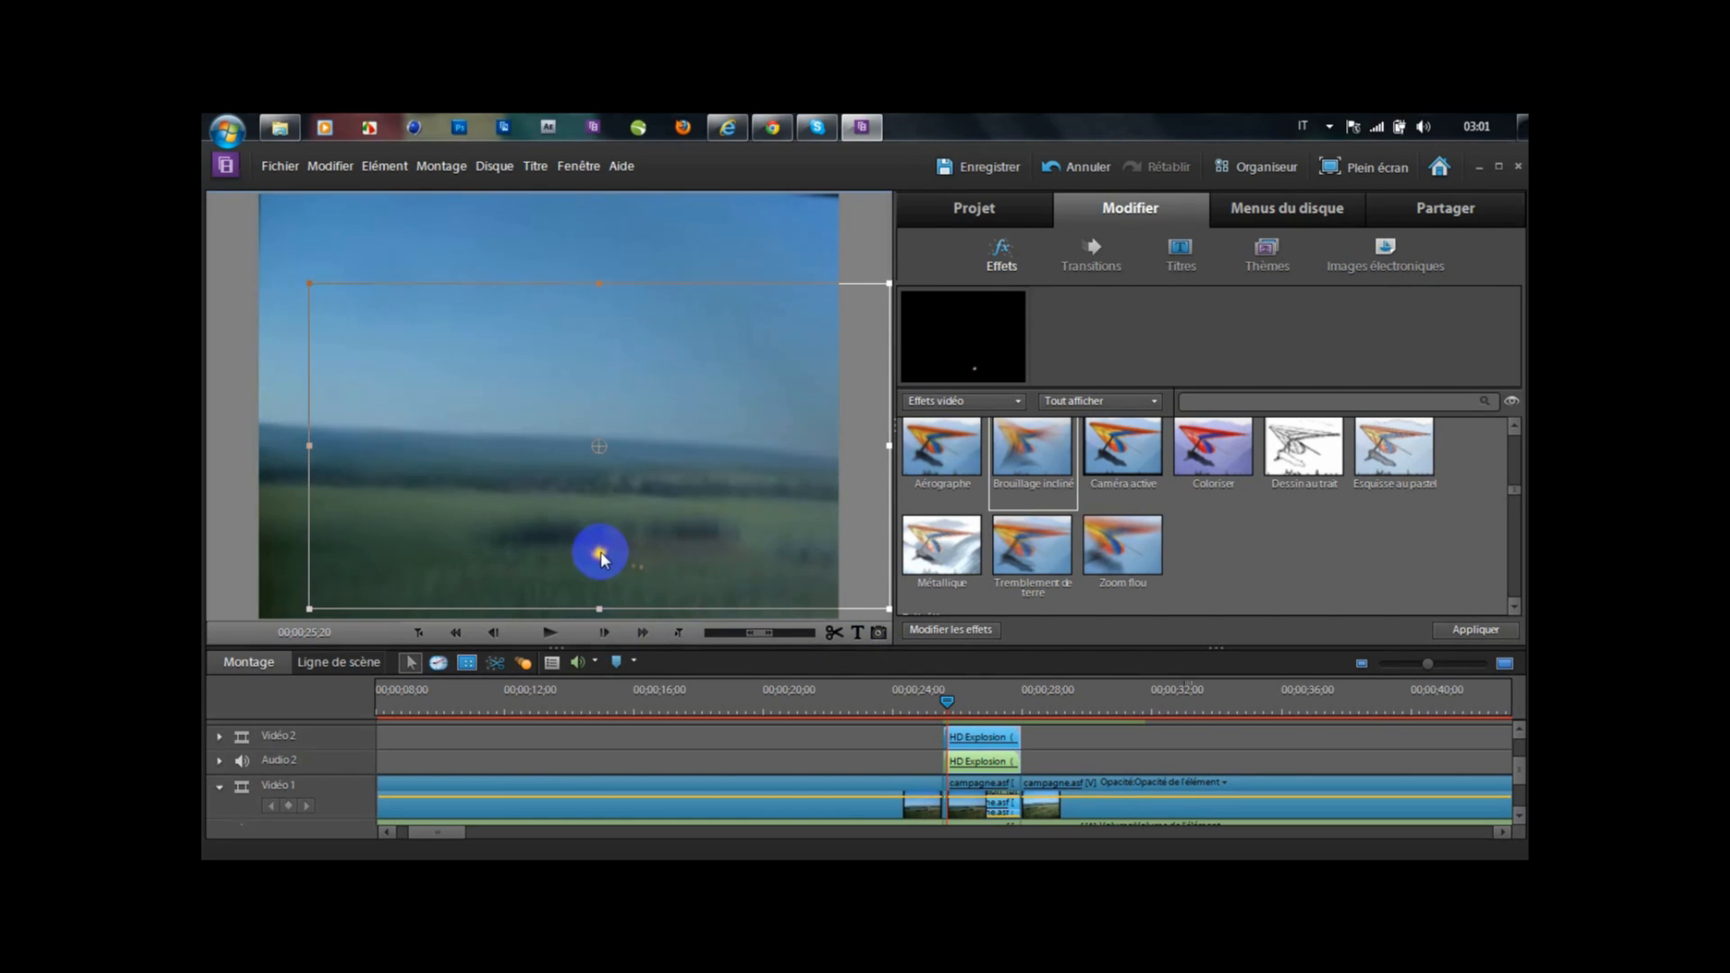
left_click_drag(598, 556, 596, 548)
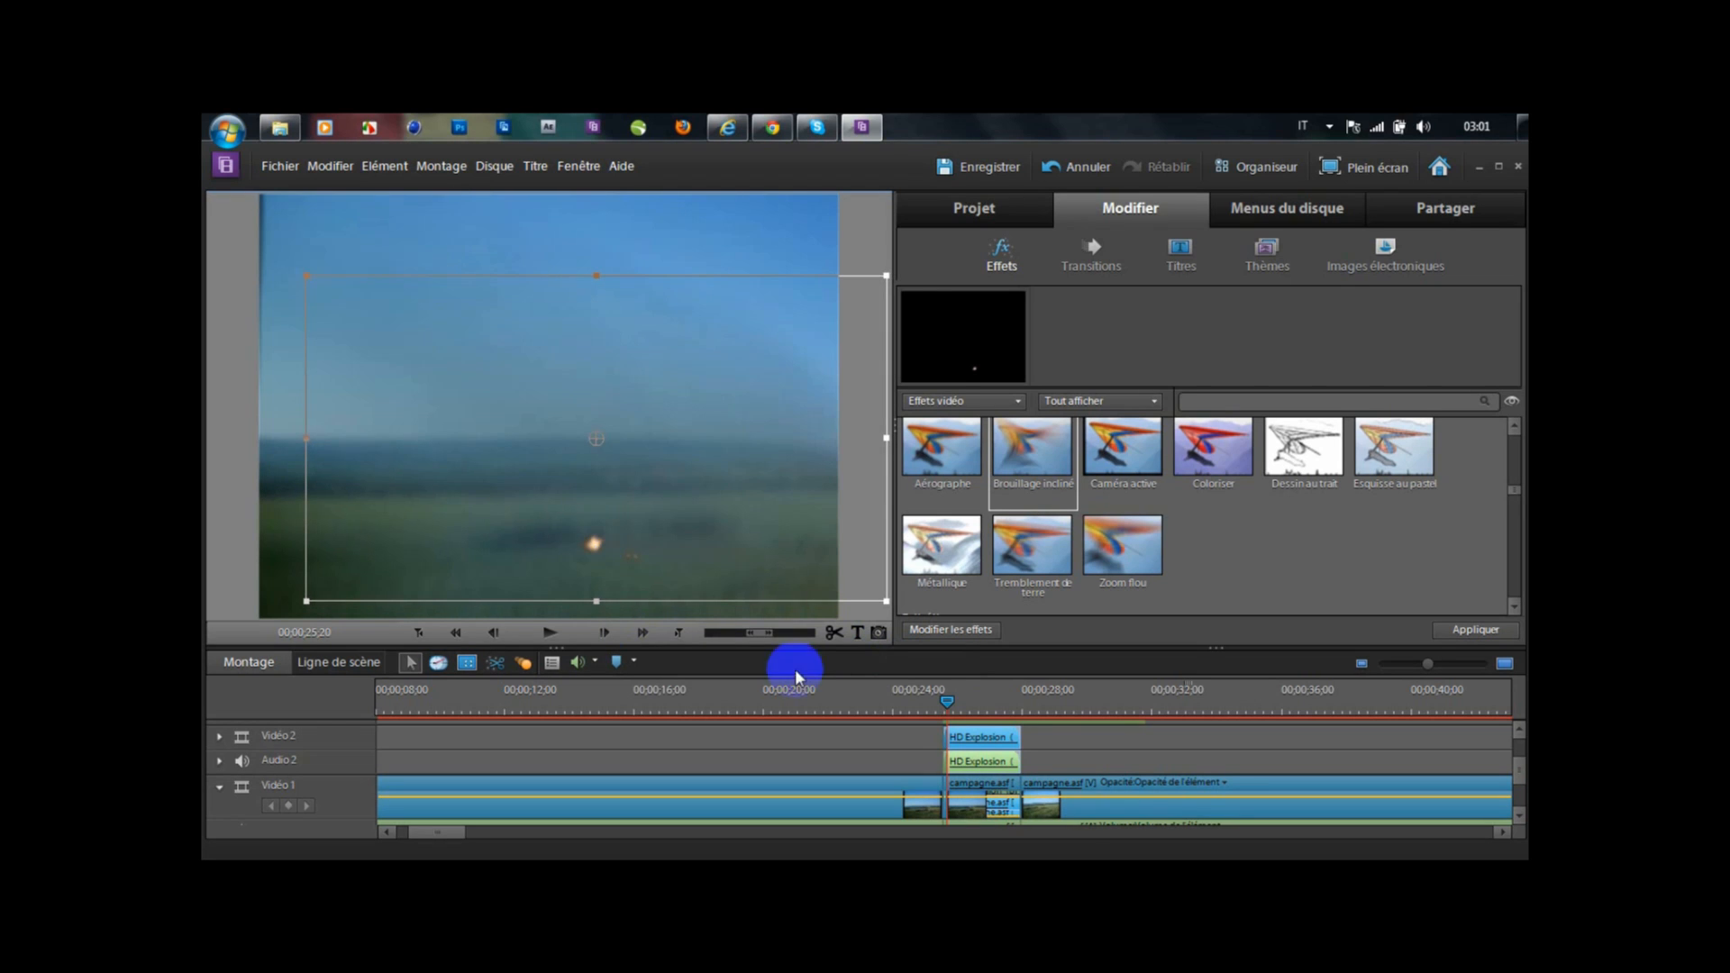
left_click(834, 635)
- Advance to 00;00;25;22, raise the explosion to follow the dark field patch, and split the clip at that frame
left_click(573, 629)
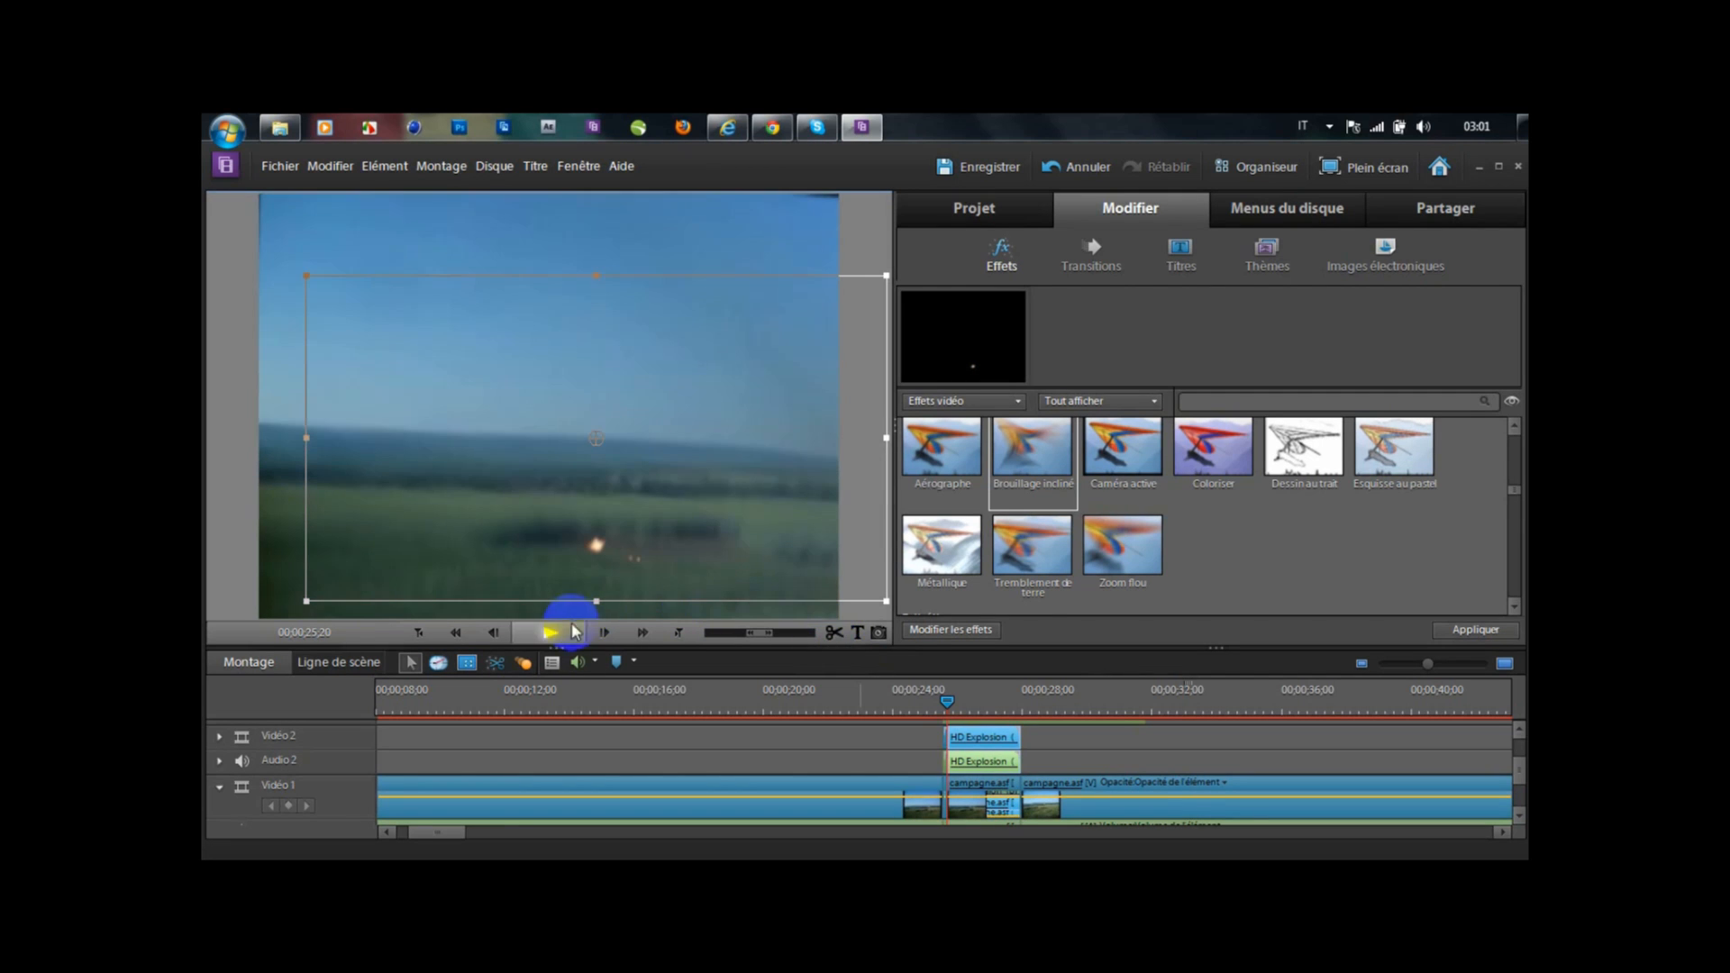
left_click(605, 634)
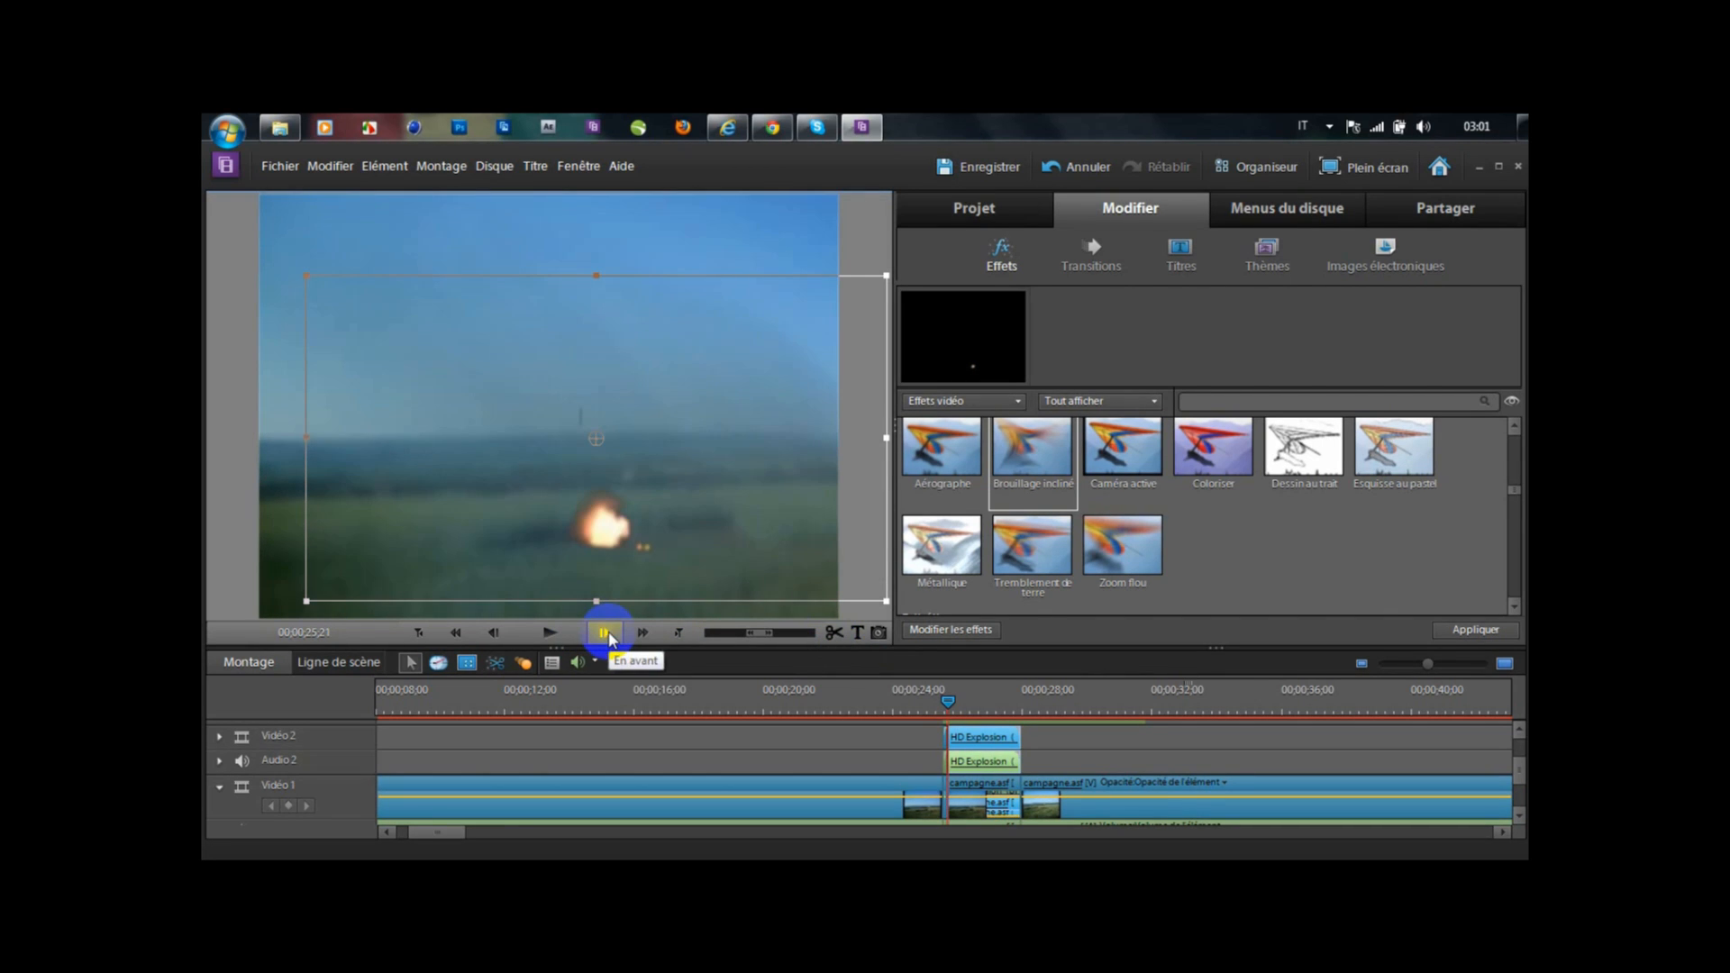
left_click(606, 633)
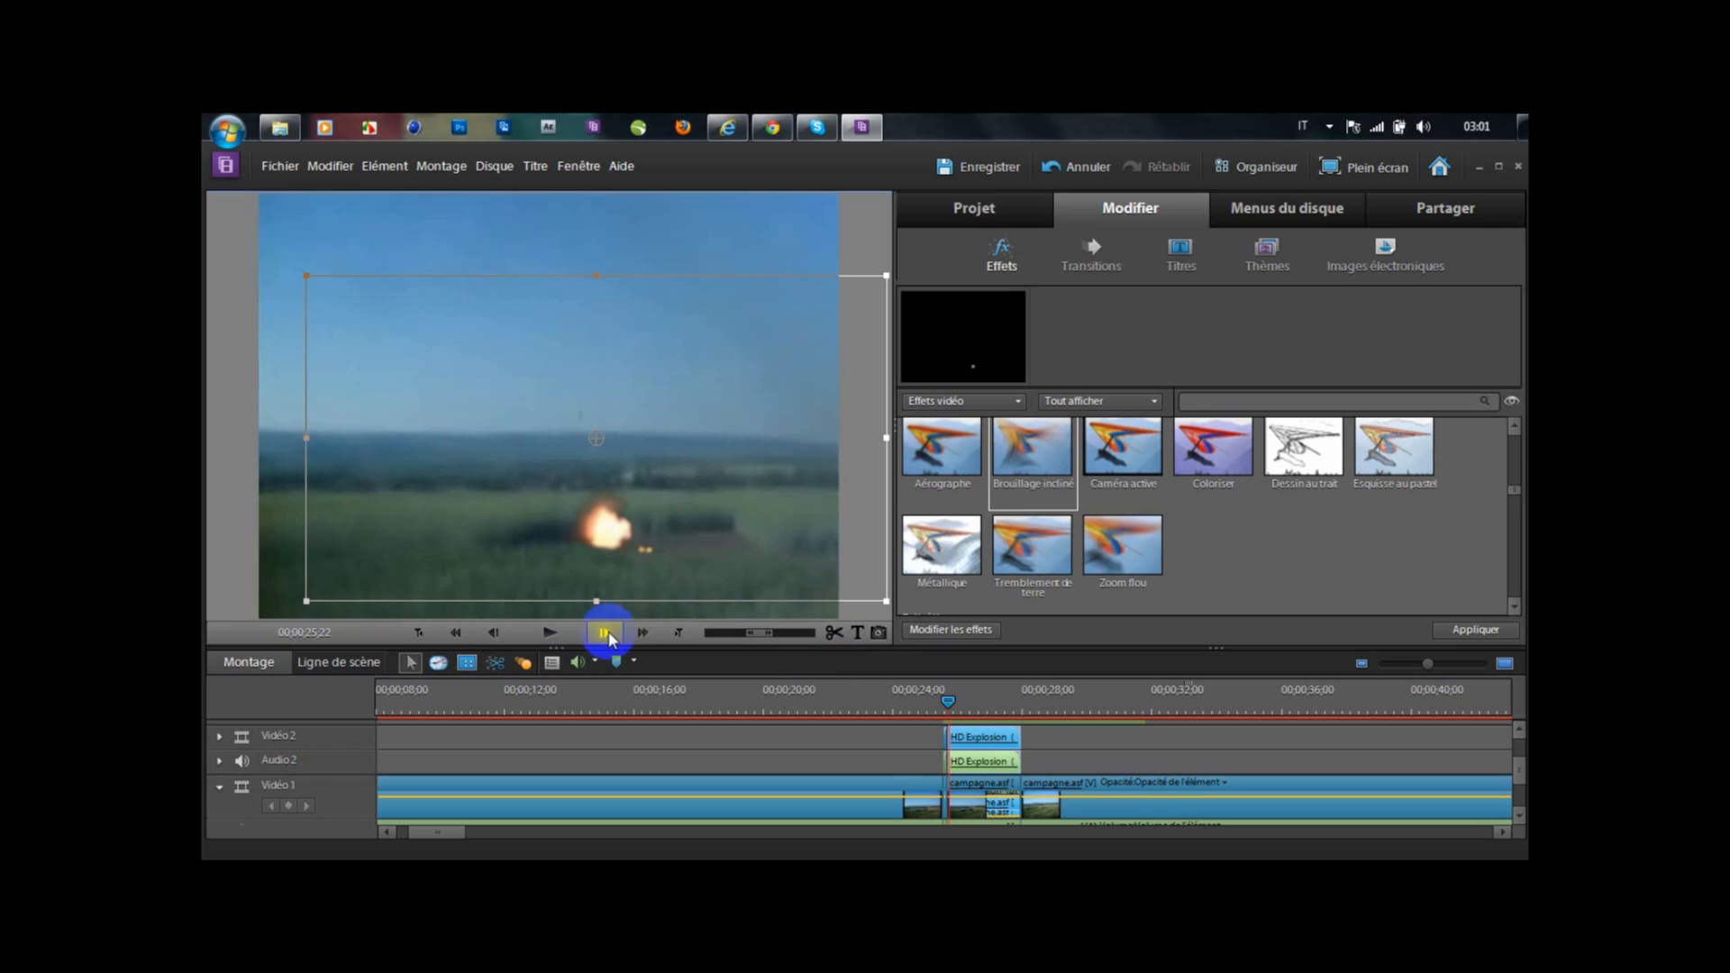
left_click(609, 562)
left_click_drag(610, 557, 618, 508)
left_click(831, 633)
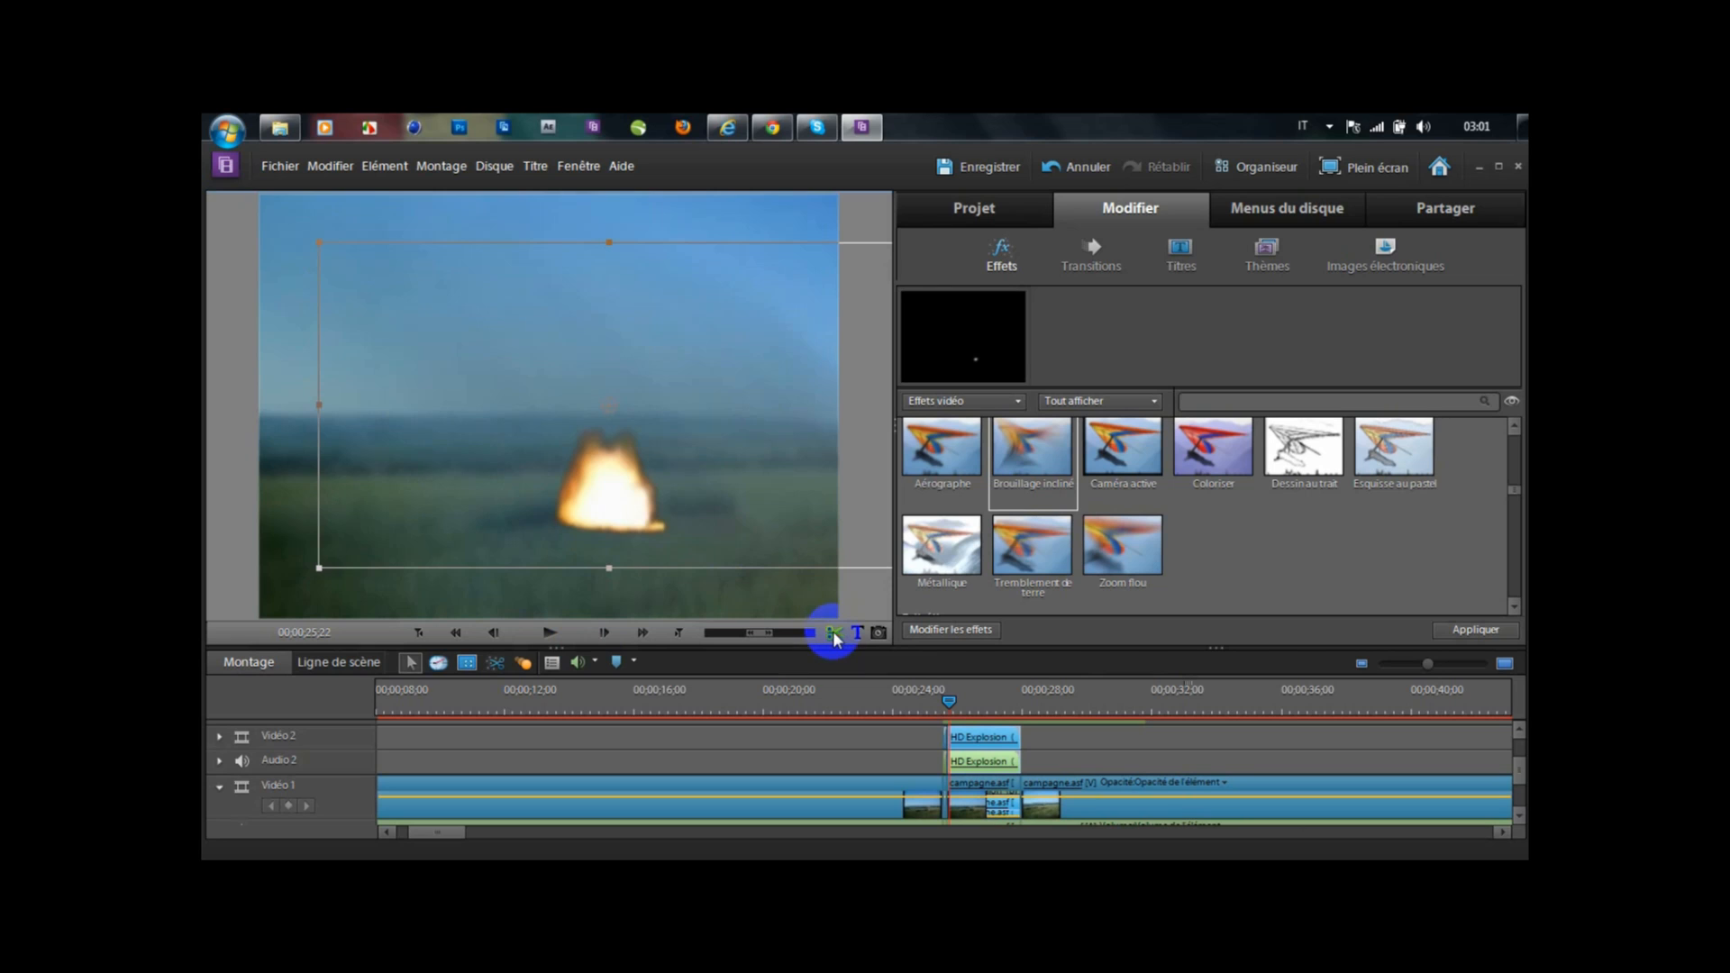
- Advance to 00;00;25;23 and shift the explosion slightly up and left to keep it on the dark field patch
left_click(606, 633)
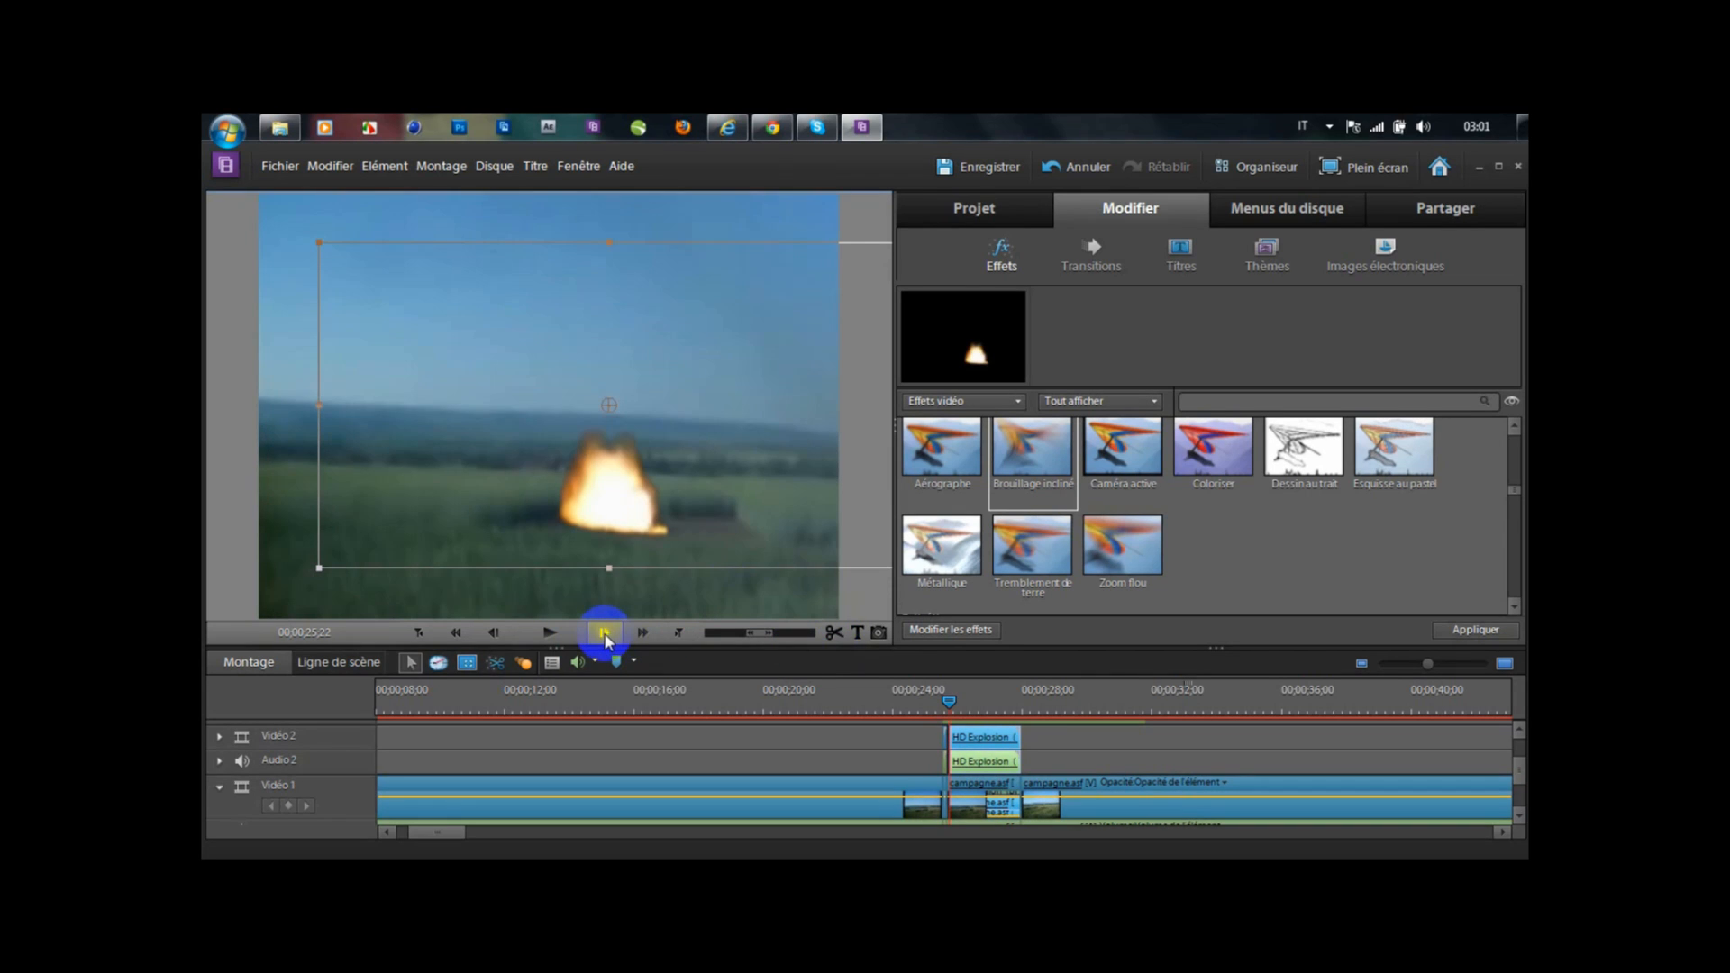
left_click(631, 554)
left_click_drag(633, 559, 628, 539)
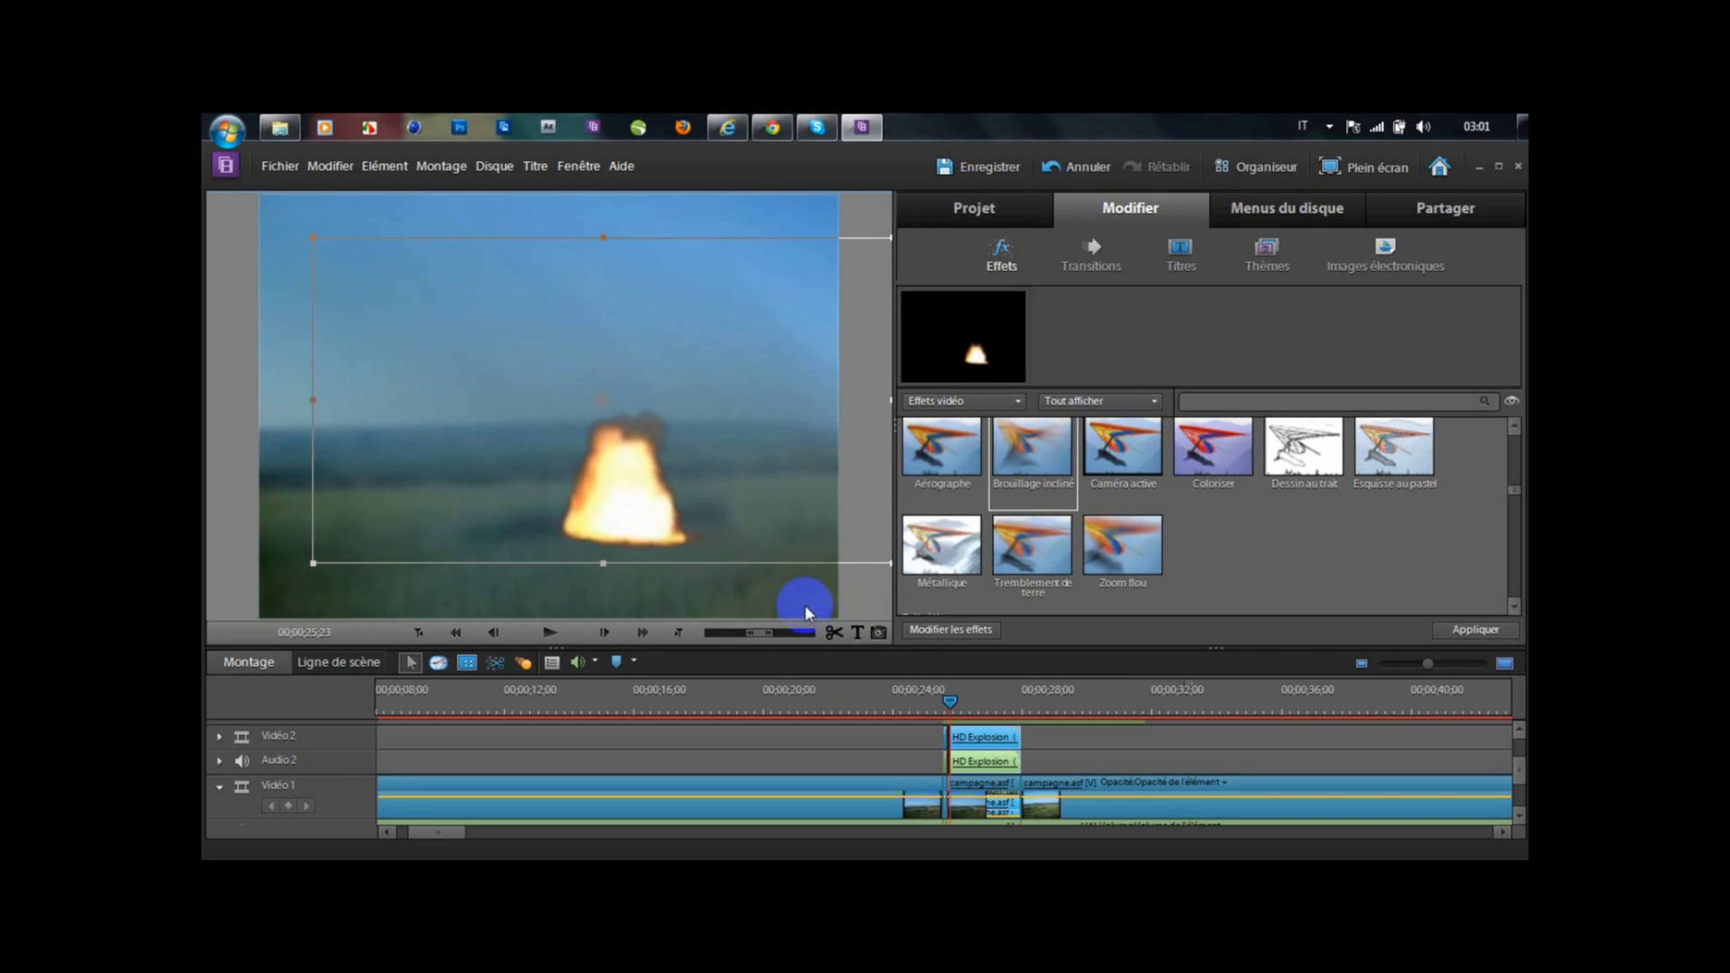
left_click(603, 633)
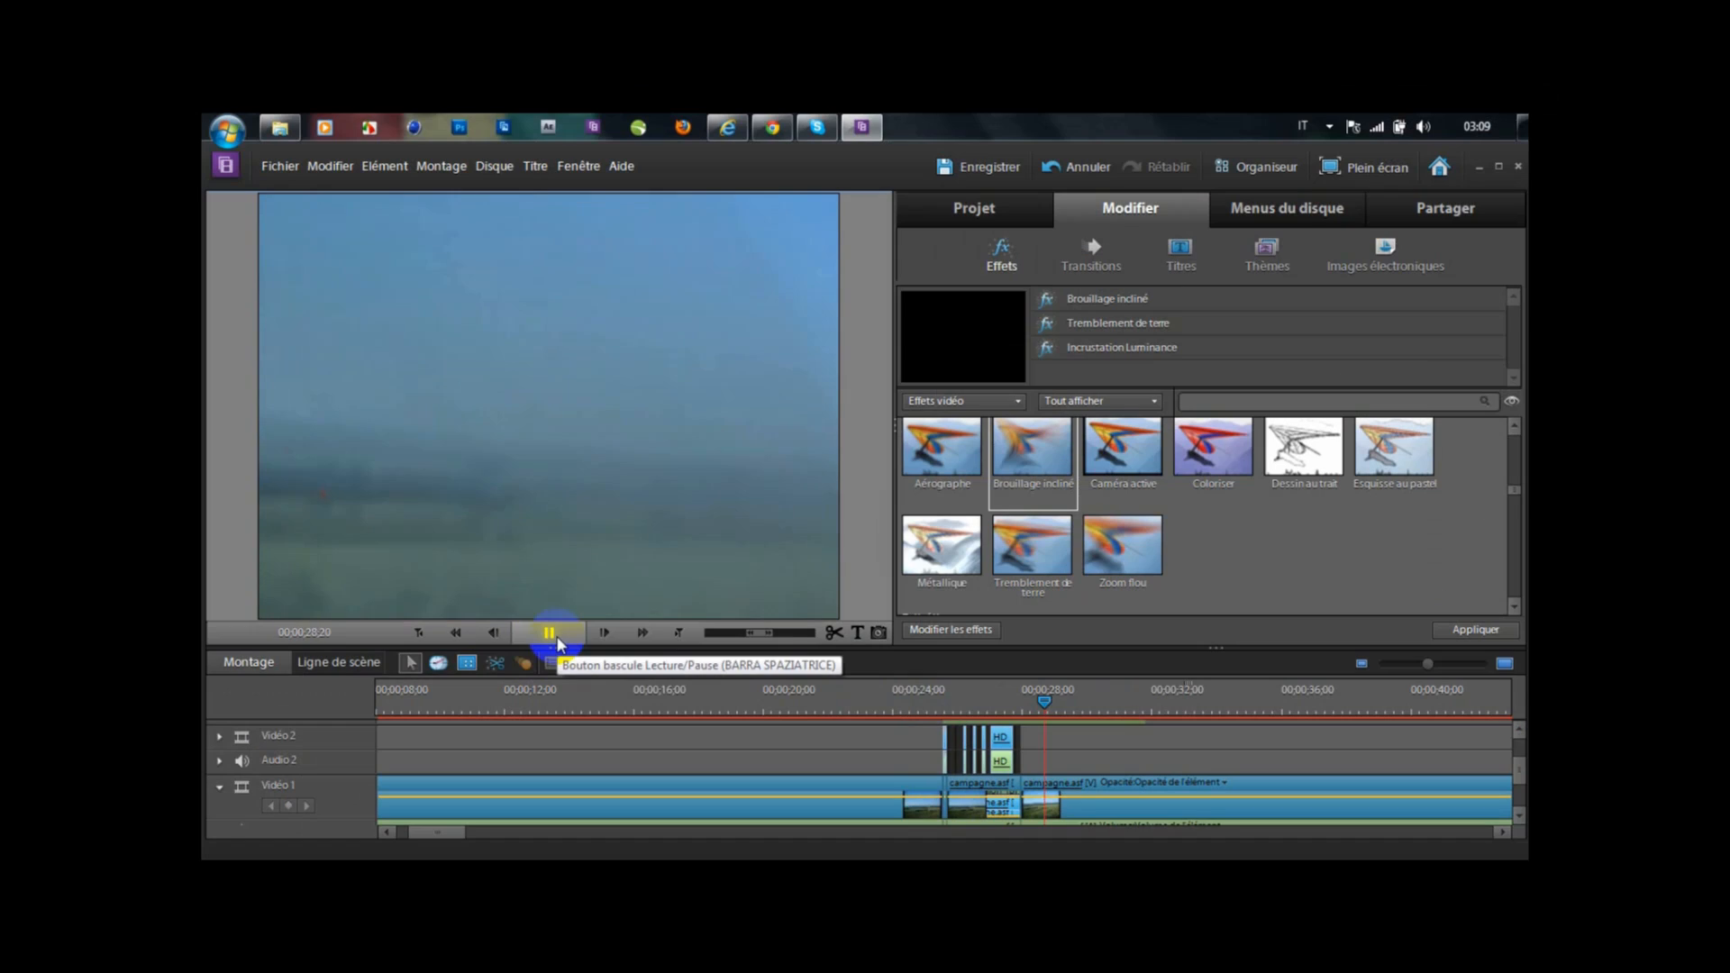
- Play back the footage through and past the explosion, and display the whole montage on the timeline
left_click(549, 632)
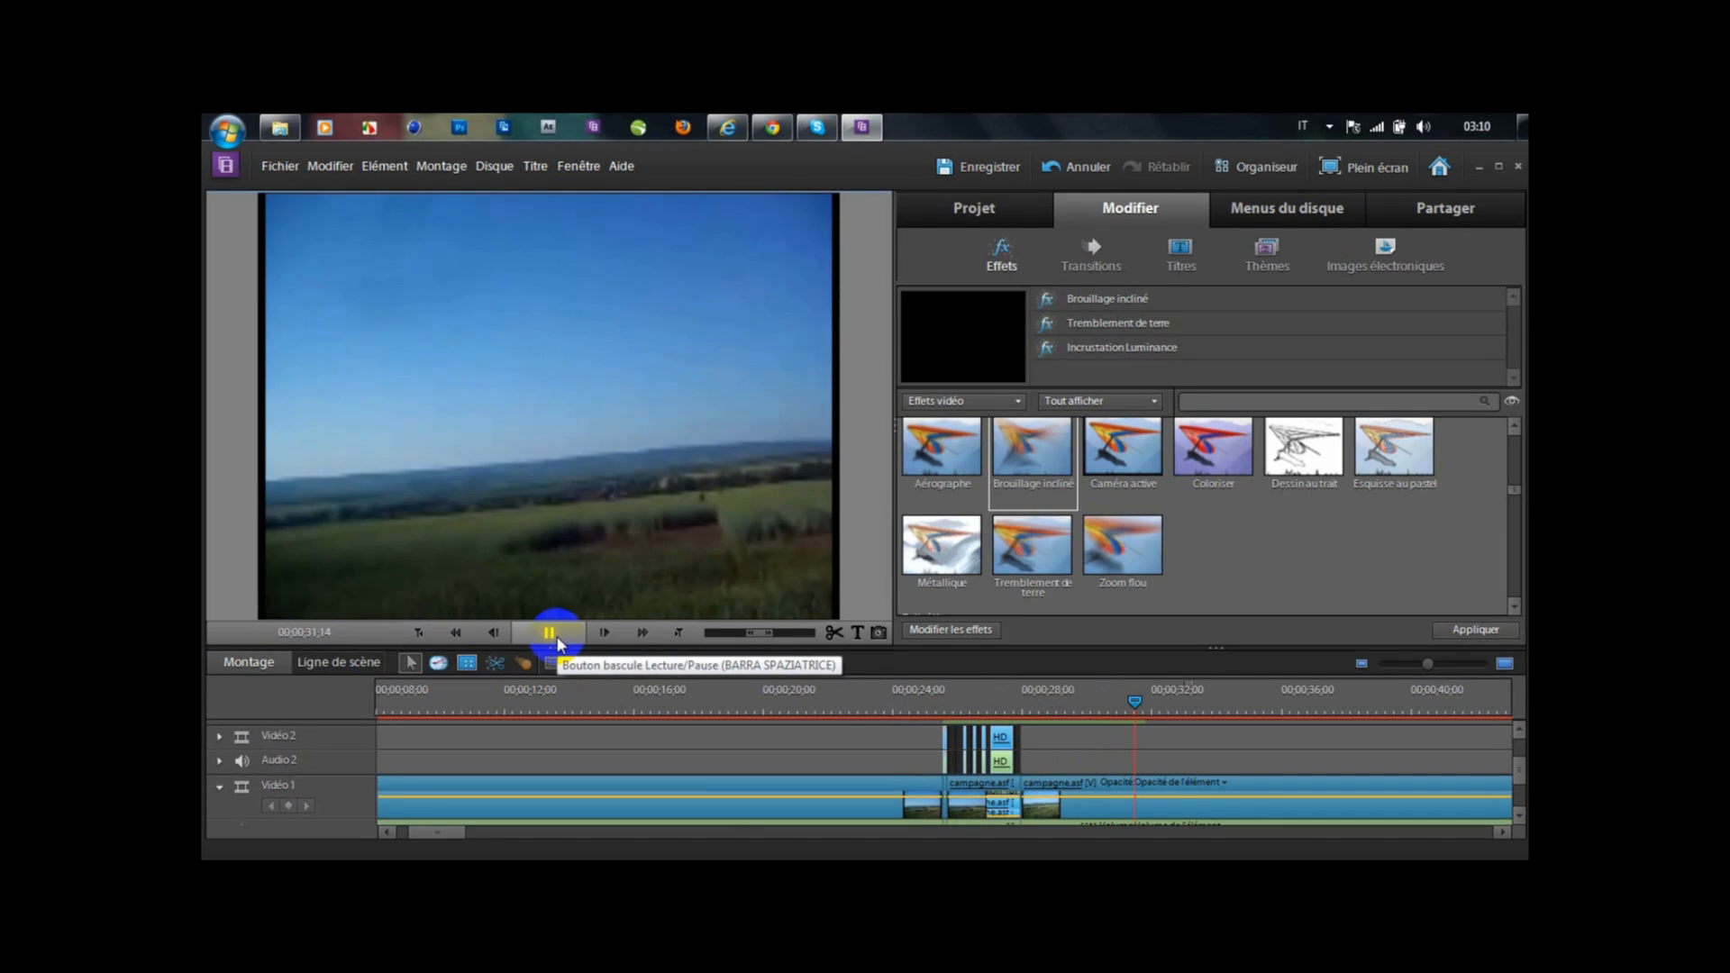
left_click(552, 634)
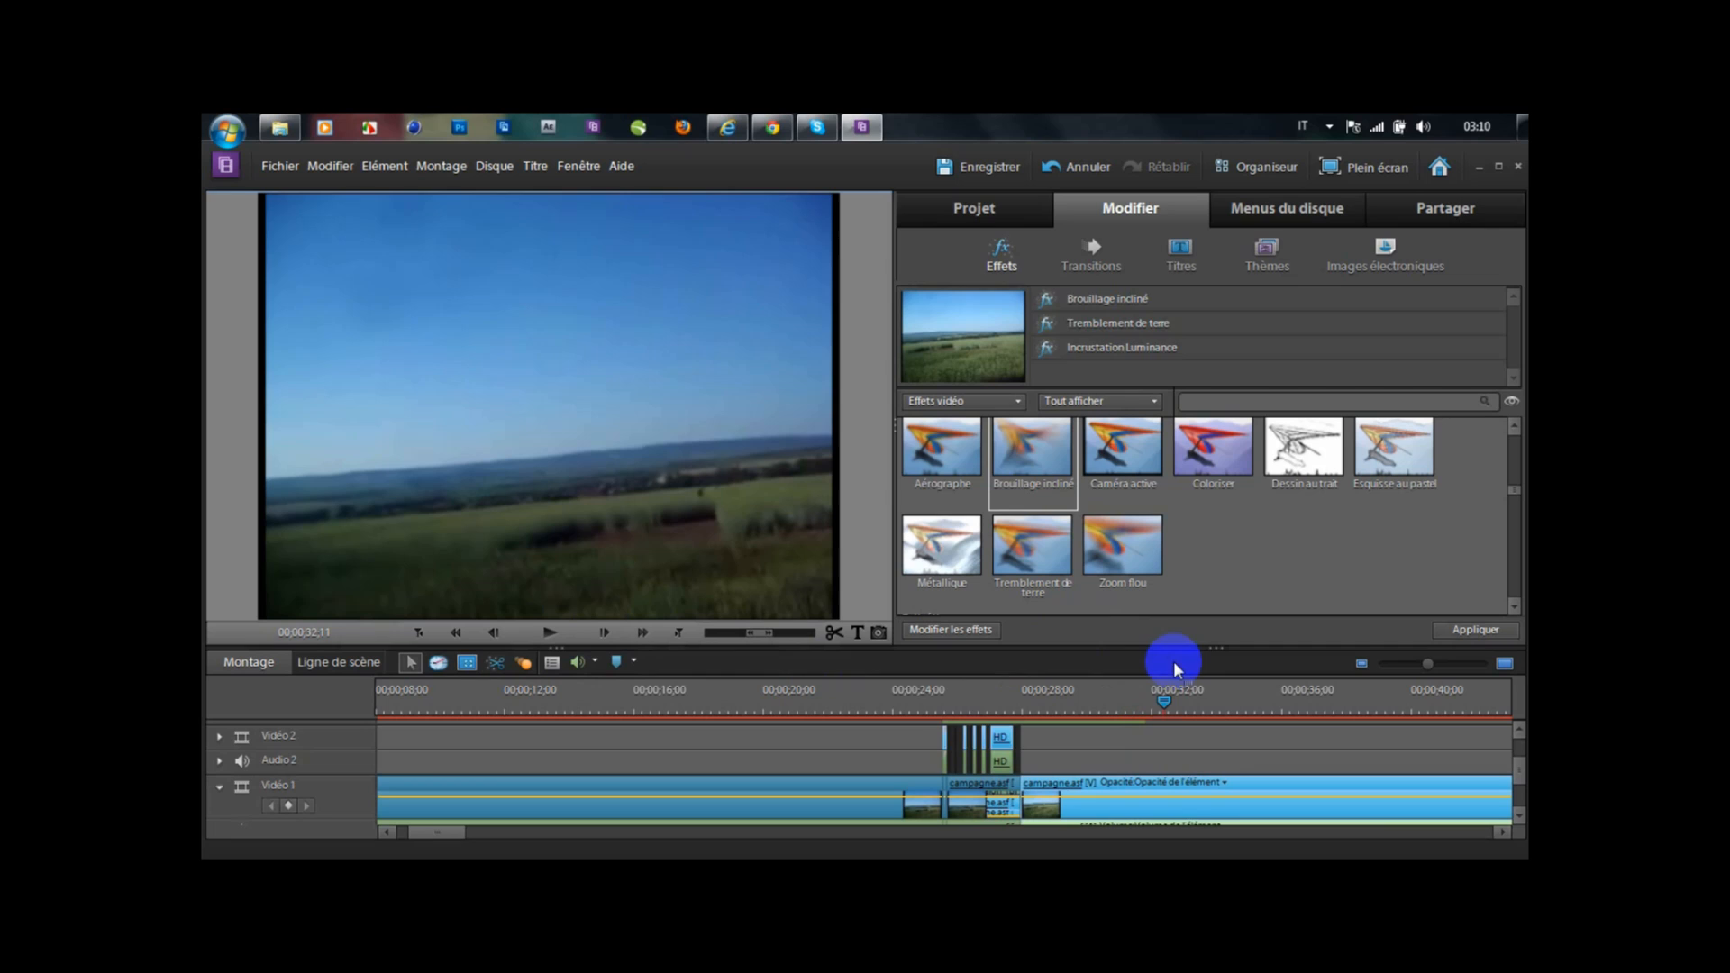
left_click_drag(1431, 676, 1410, 676)
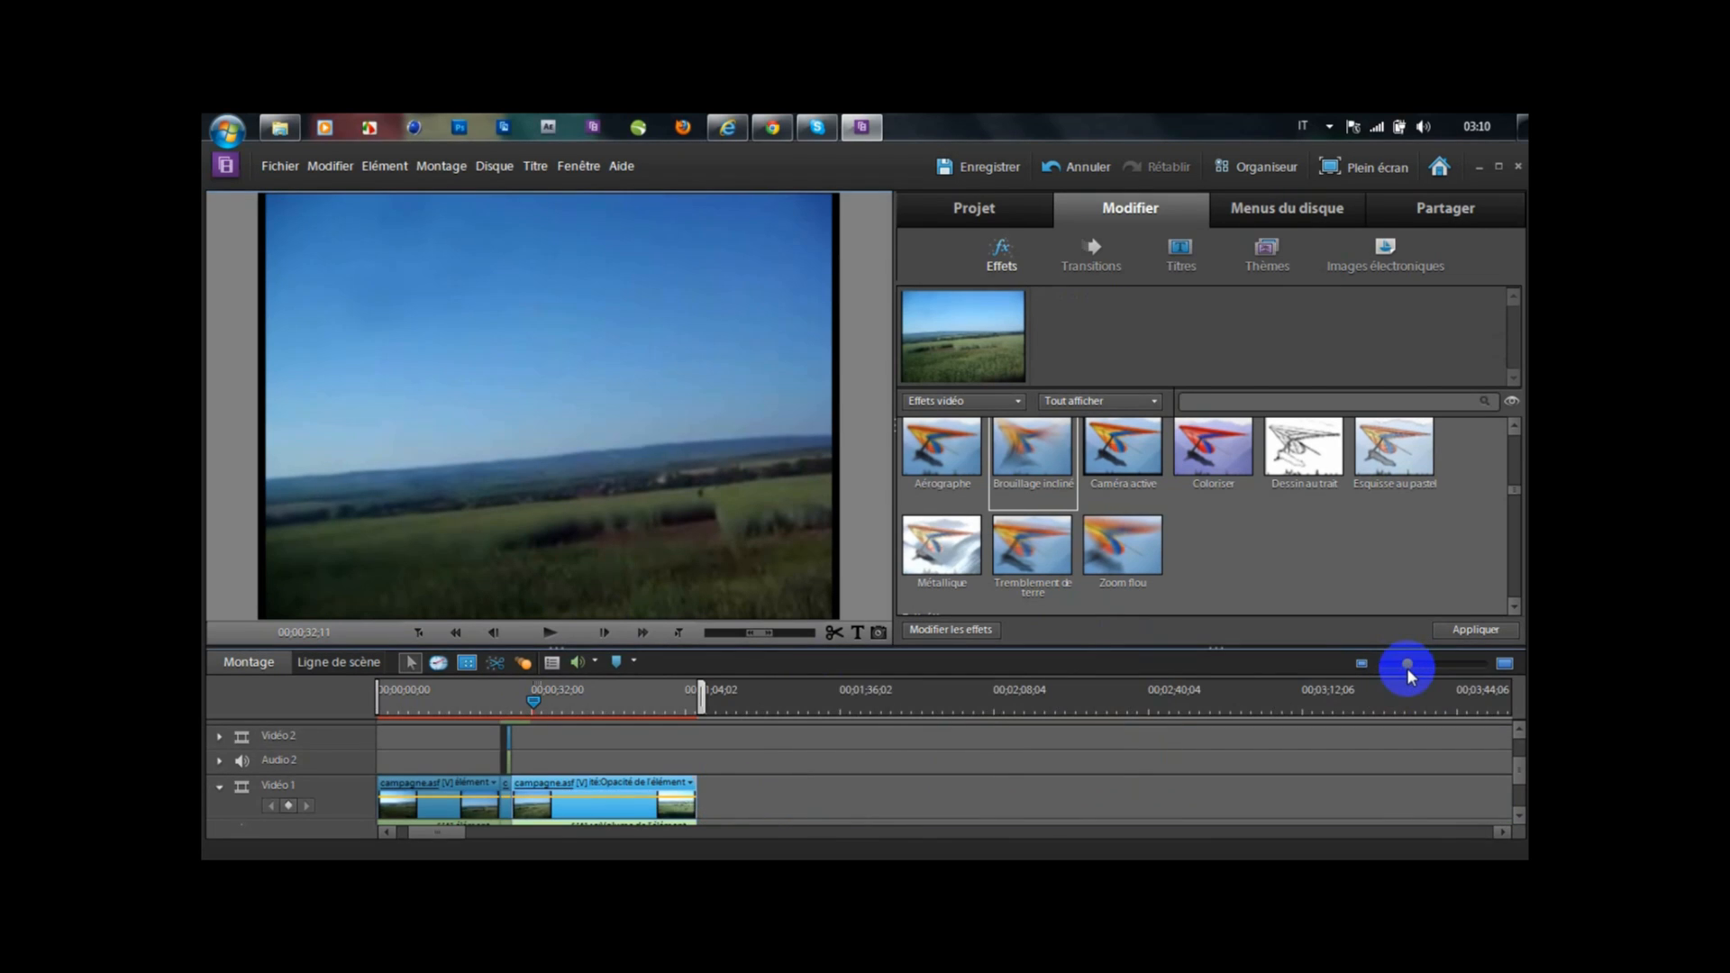